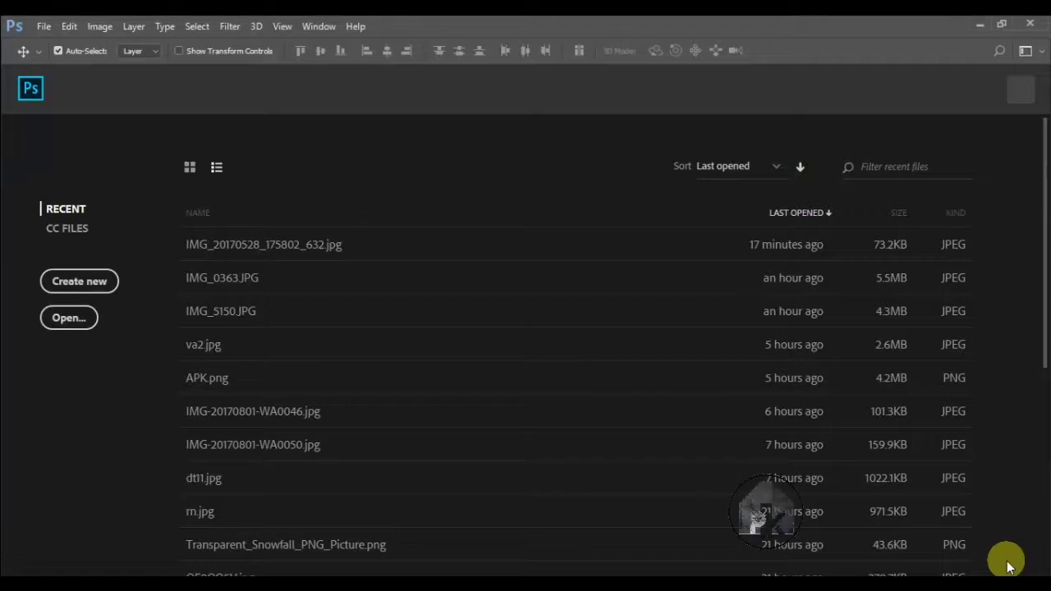
Open IMG_20170528_175802_632.jpg and zoom out until the whole photo fits
{"action": "left_click", "coordinate": [51, 313]}
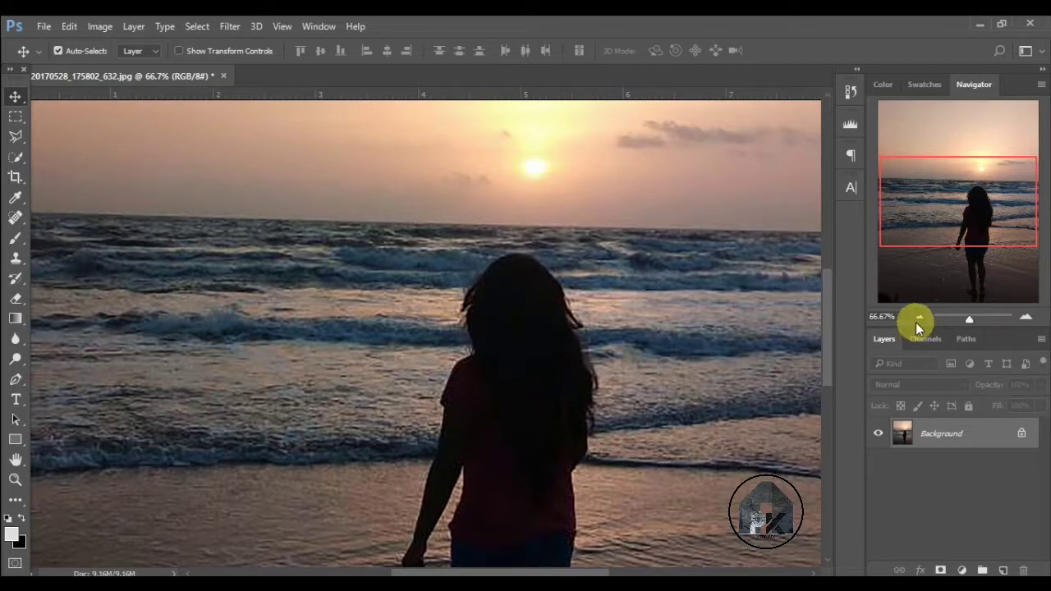
{"action": "left_click", "coordinate": [919, 319]}
{"action": "left_click", "coordinate": [919, 319]}
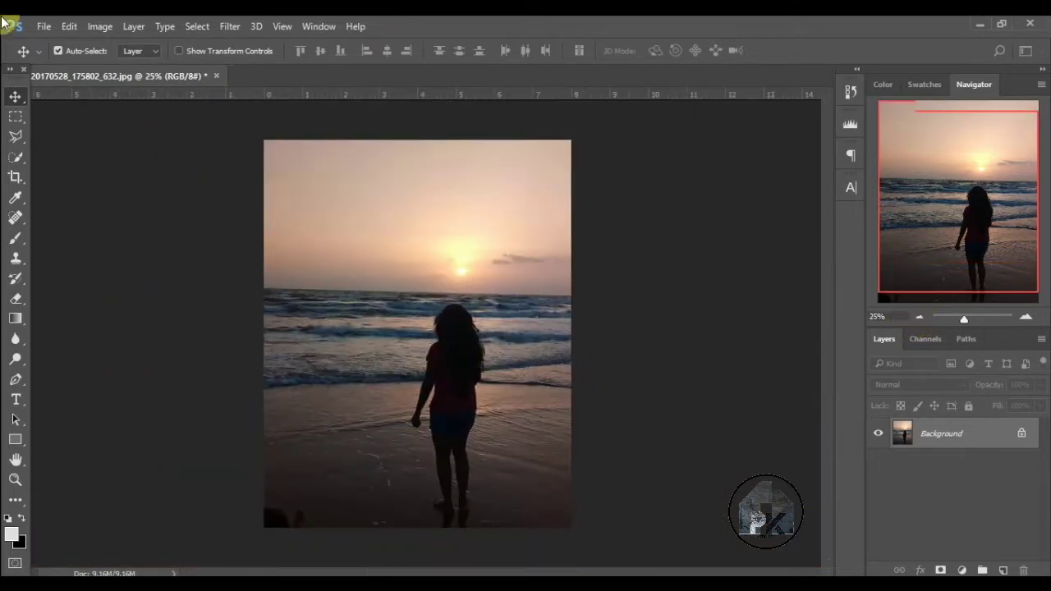
{"action": "left_click", "coordinate": [99, 27]}
Resample the image to 500 pixels/inch, making it 4000 × 5000 px
{"action": "left_click", "coordinate": [103, 137]}
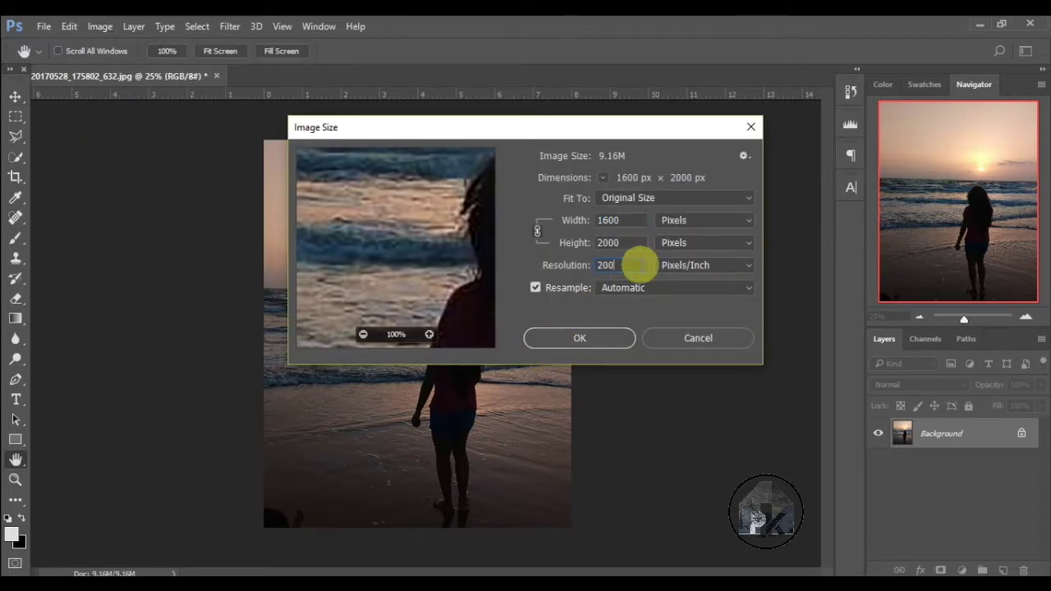
{"action": "key", "text": "BackSpace"}
{"action": "key", "text": "BackSpace"}
{"action": "key", "text": "BackSpace"}
{"action": "type", "text": "500"}
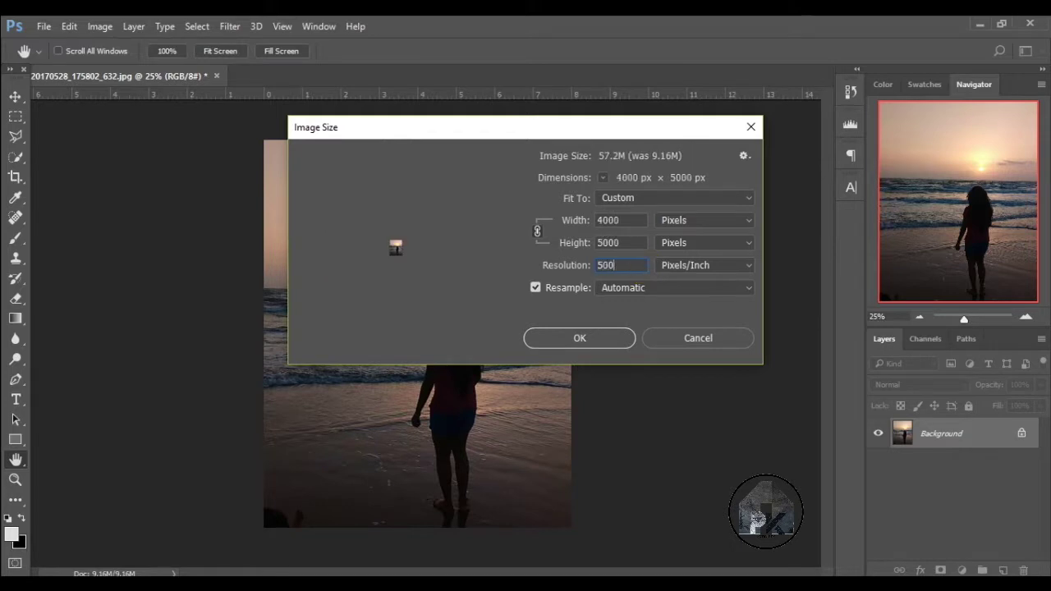
{"action": "key", "text": "Escape"}
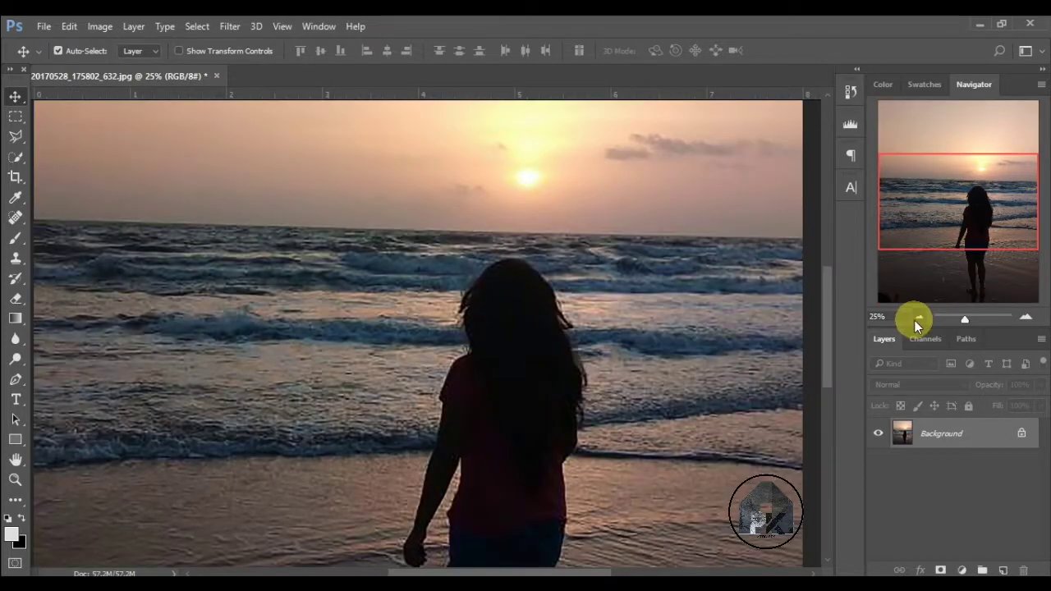
Apply Reduce Noise with Strength 10, Preserve Details 0% and Reduce Color Noise 100%
{"action": "left_click", "coordinate": [915, 319]}
{"action": "left_click", "coordinate": [916, 318]}
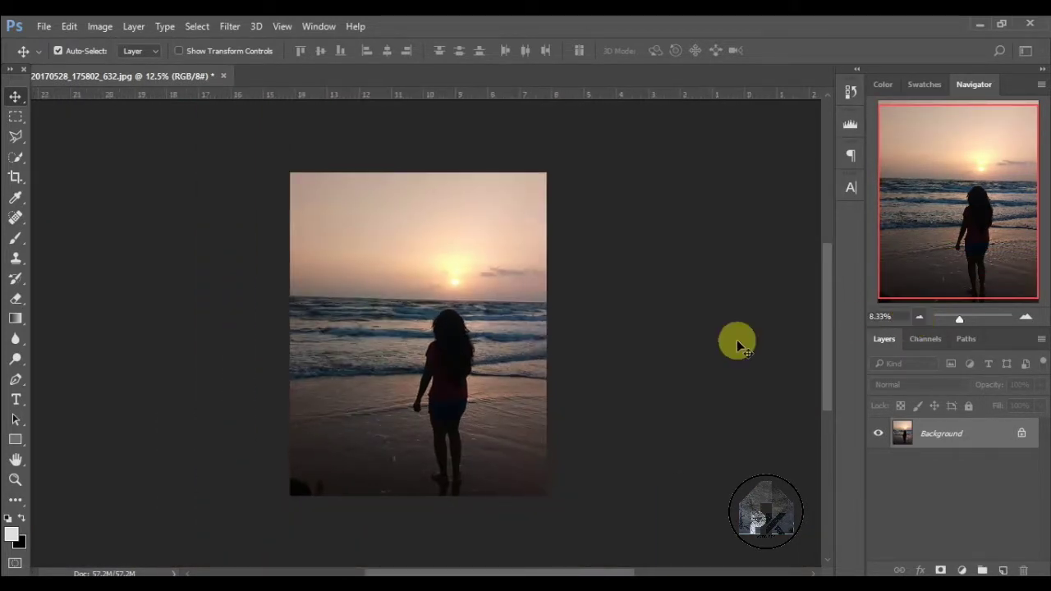
{"action": "left_click", "coordinate": [230, 26]}
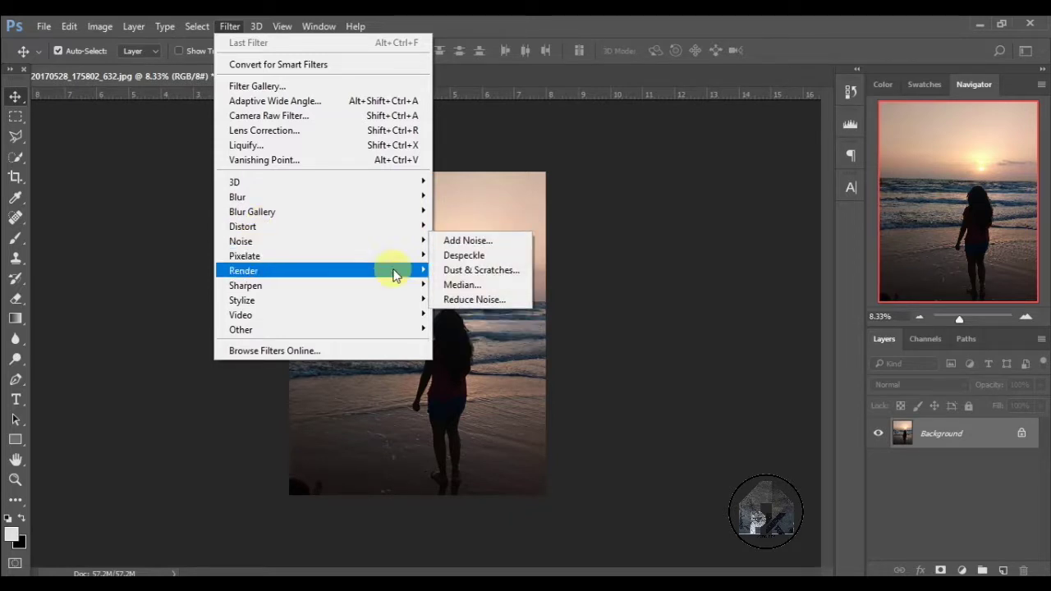
{"action": "mouse_move", "coordinate": [240, 240]}
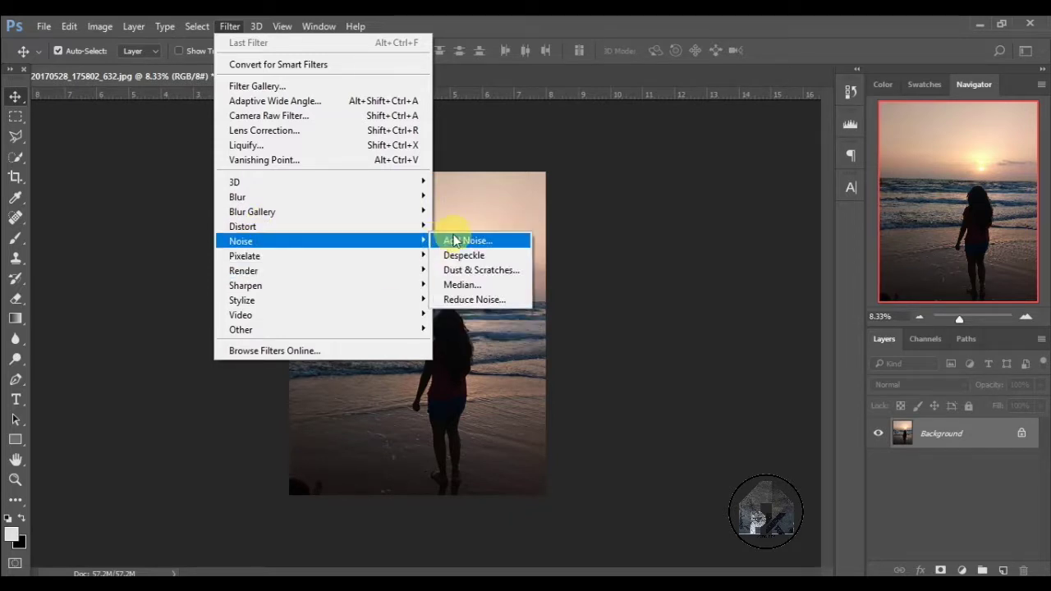
{"action": "left_click", "coordinate": [448, 299]}
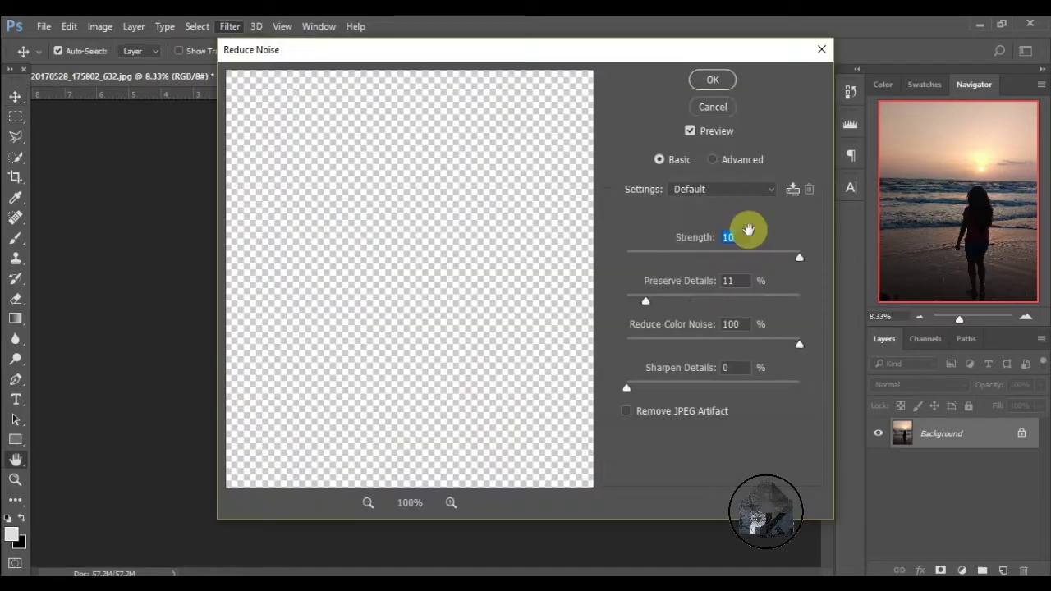
{"action": "left_click_drag", "start_coordinate": [675, 306], "coordinate": [624, 302]}
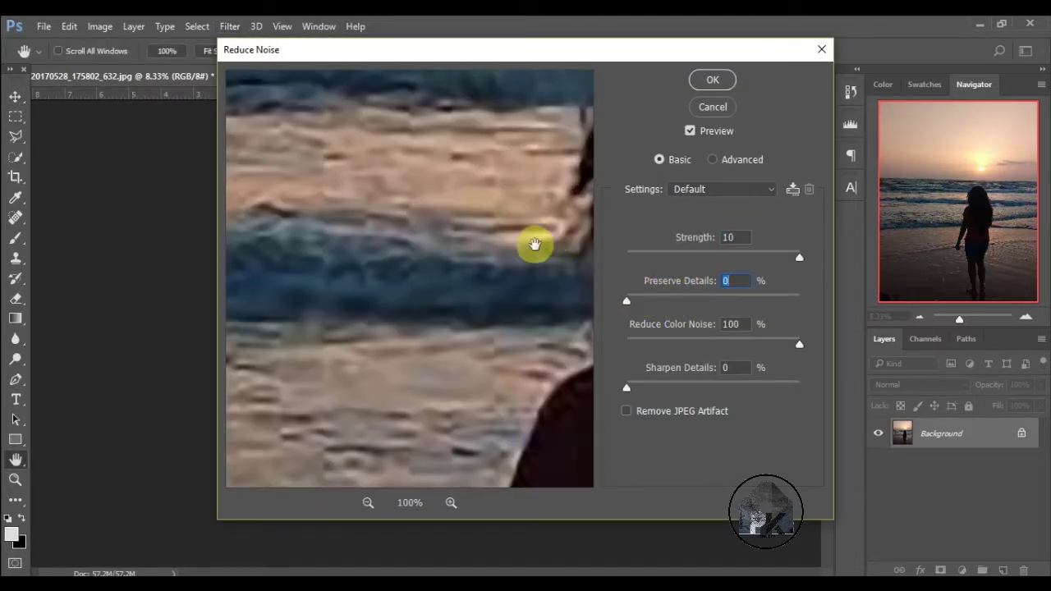
{"action": "left_click_drag", "start_coordinate": [534, 244], "coordinate": [218, 328]}
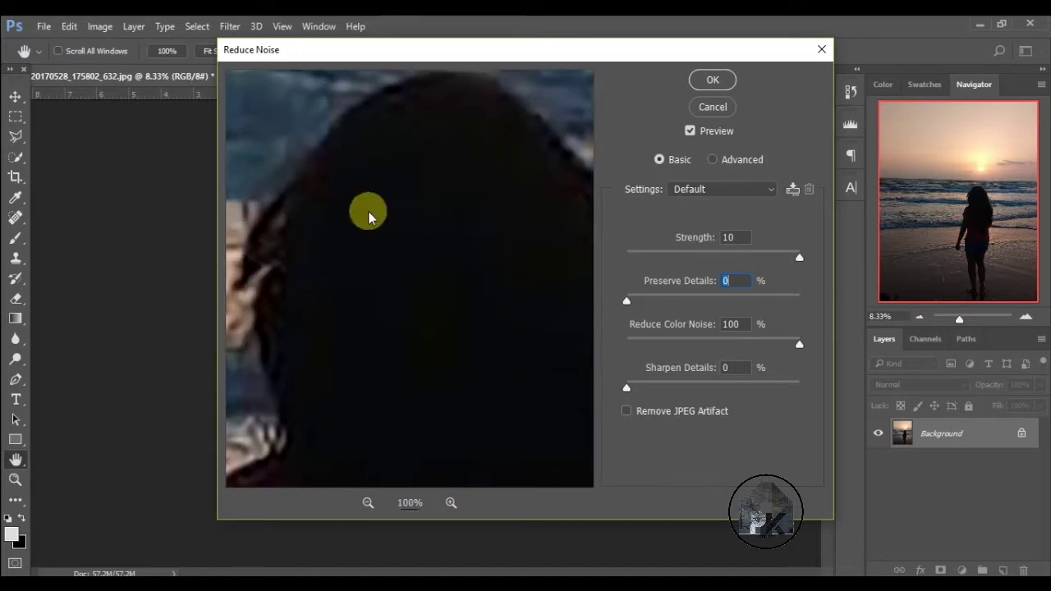
{"action": "left_click_drag", "start_coordinate": [369, 216], "coordinate": [457, 290]}
{"action": "left_click", "coordinate": [711, 82]}
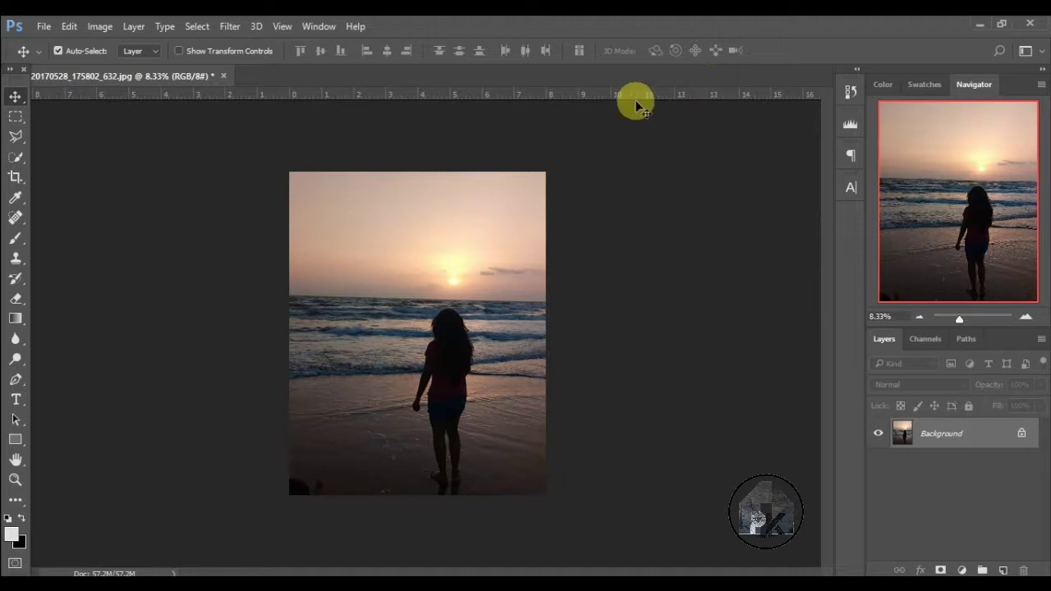
Reapply the last Reduce Noise filter for a second pass
{"action": "left_click", "coordinate": [230, 26]}
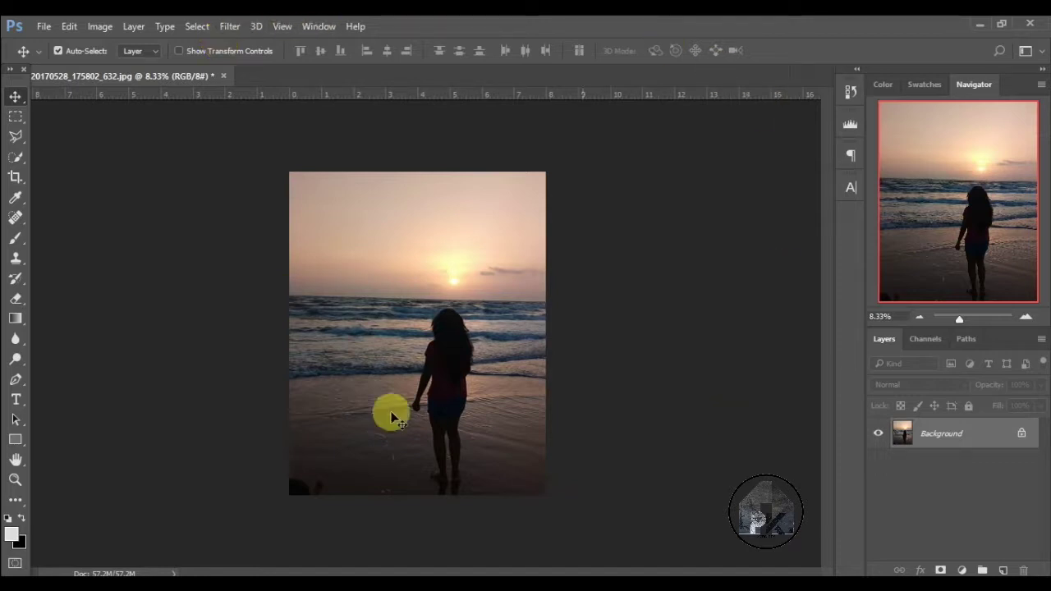
Set the Spot Healing Brush to 218 px and zoom into the bottom-left corner
{"action": "left_click", "coordinate": [15, 218]}
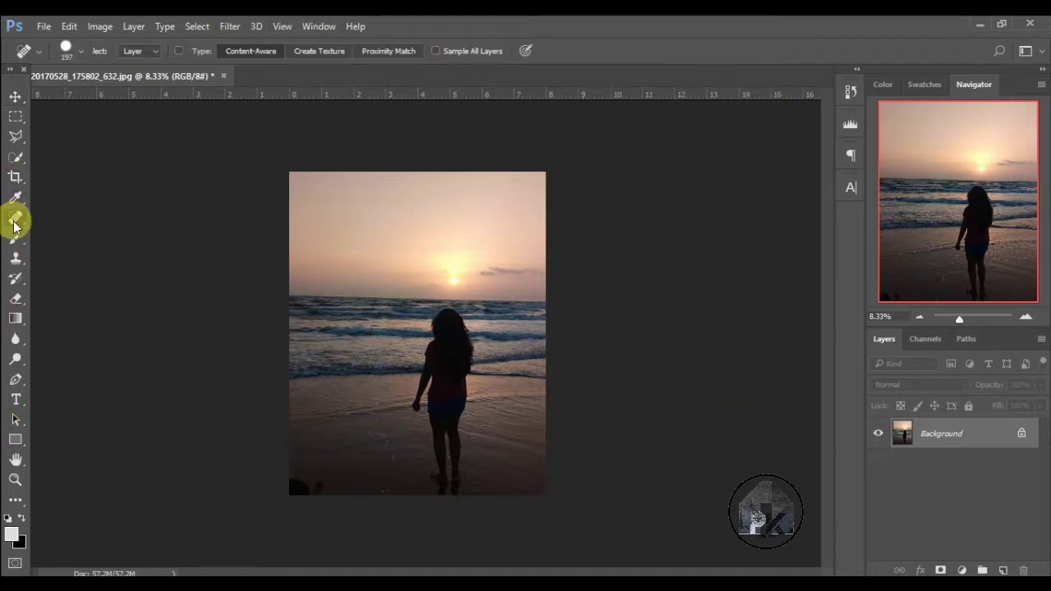
{"action": "left_click", "coordinate": [65, 51]}
{"action": "left_click_drag", "start_coordinate": [109, 104], "coordinate": [155, 97]}
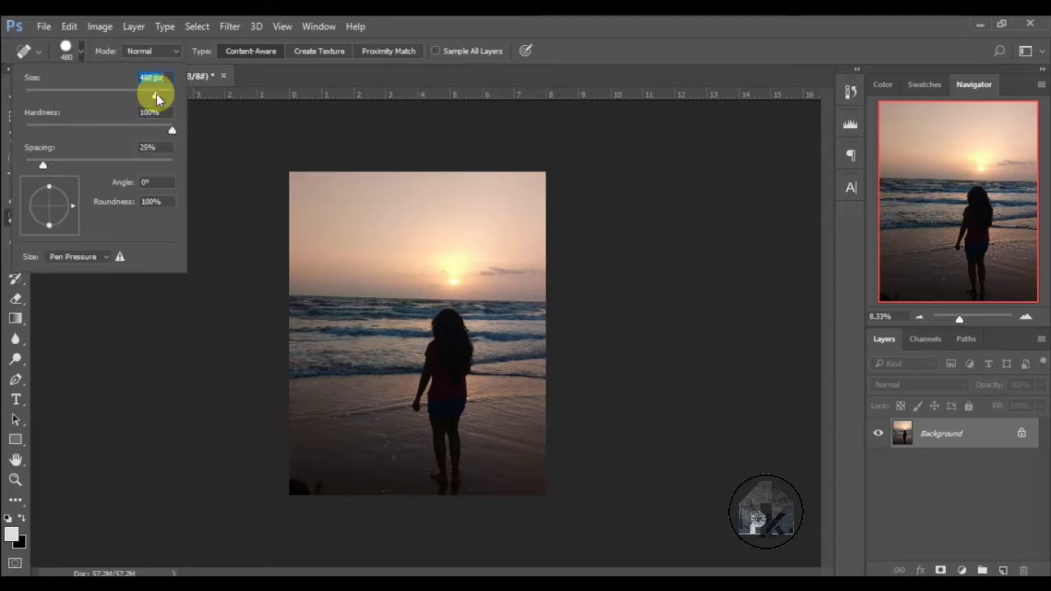
{"action": "left_click", "coordinate": [1026, 319]}
{"action": "left_click", "coordinate": [1025, 319]}
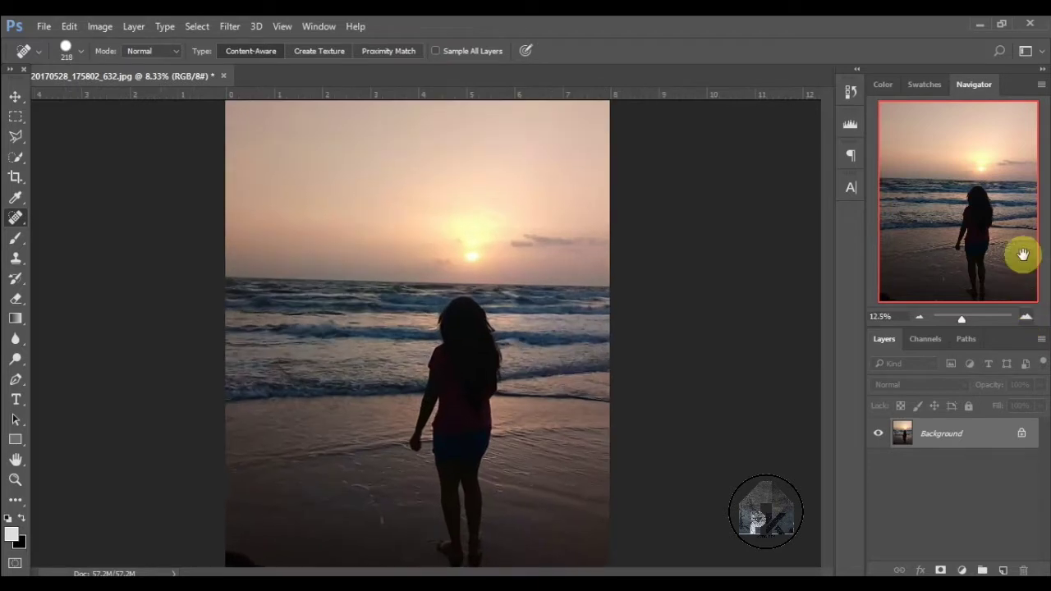
{"action": "left_click_drag", "start_coordinate": [957, 264], "coordinate": [943, 279]}
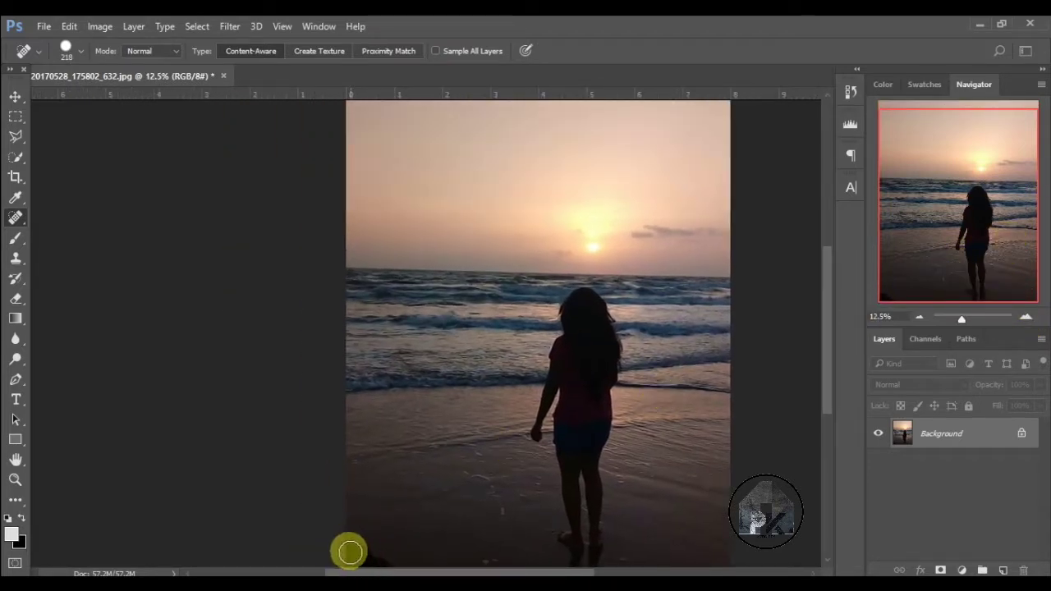
Paint away the dark bottom-left spot, dismissing the not-enough-memory error
{"action": "left_click_drag", "start_coordinate": [360, 551], "coordinate": [375, 558]}
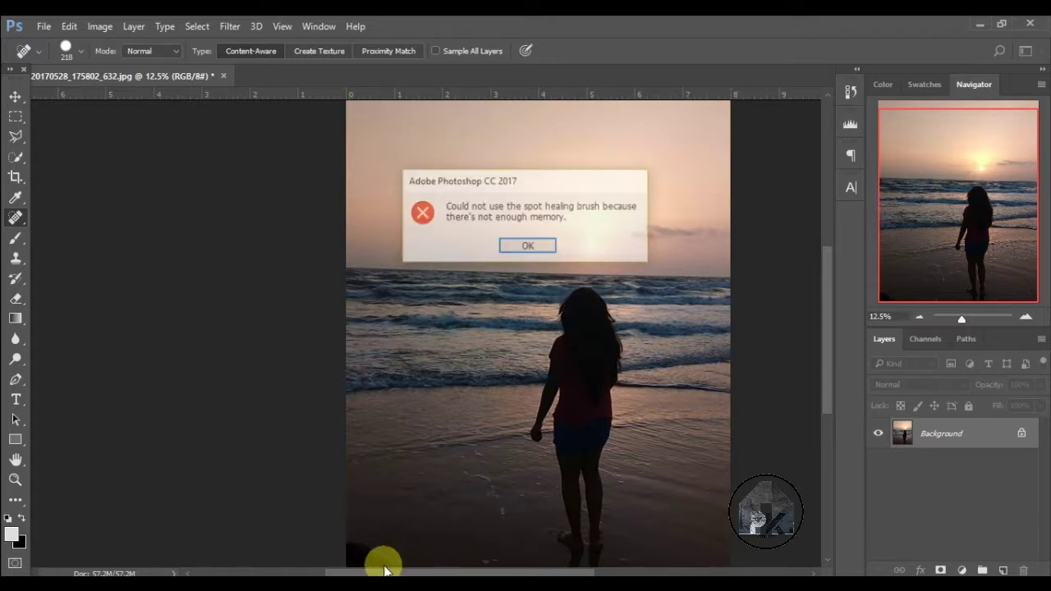
{"action": "key", "text": "Return"}
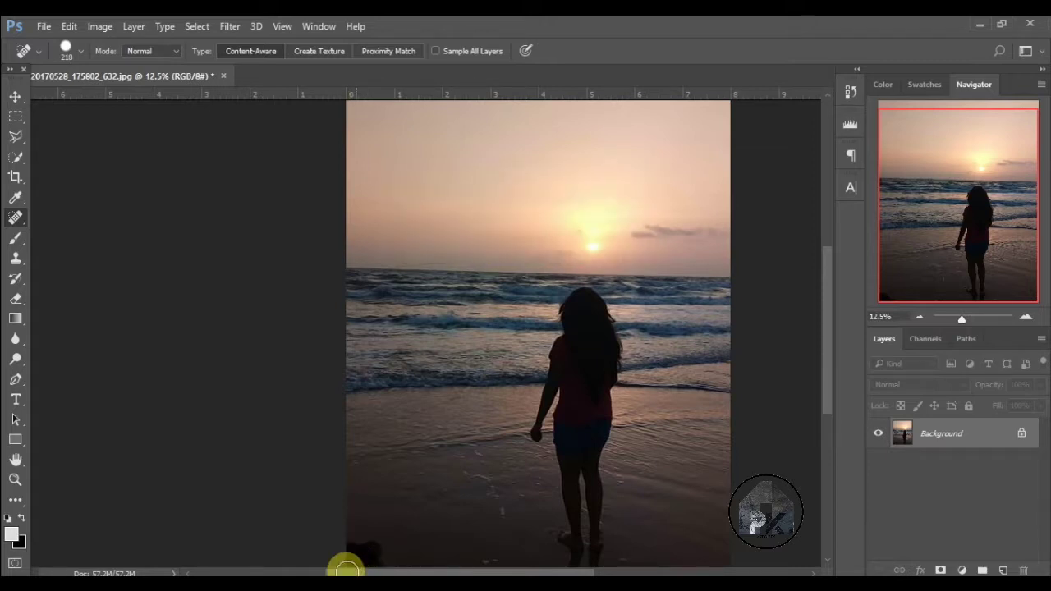
{"action": "left_click", "coordinate": [361, 551]}
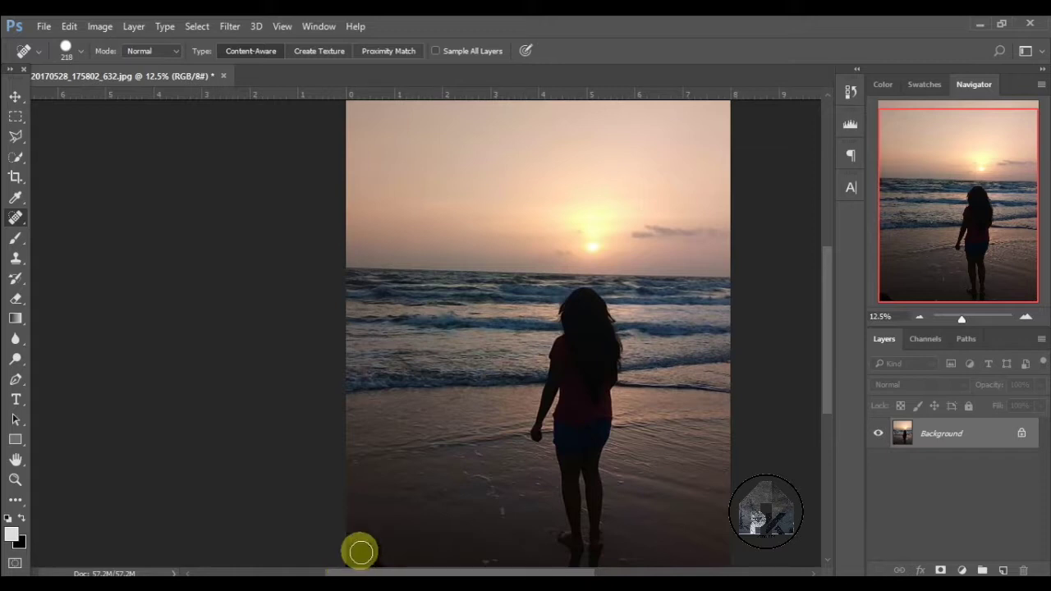
{"action": "mouse_move", "coordinate": [360, 552]}
{"action": "left_mouse_down"}
{"action": "mouse_move", "coordinate": [335, 551]}
{"action": "mouse_move", "coordinate": [389, 564]}
{"action": "mouse_move", "coordinate": [335, 567]}
{"action": "left_mouse_up"}
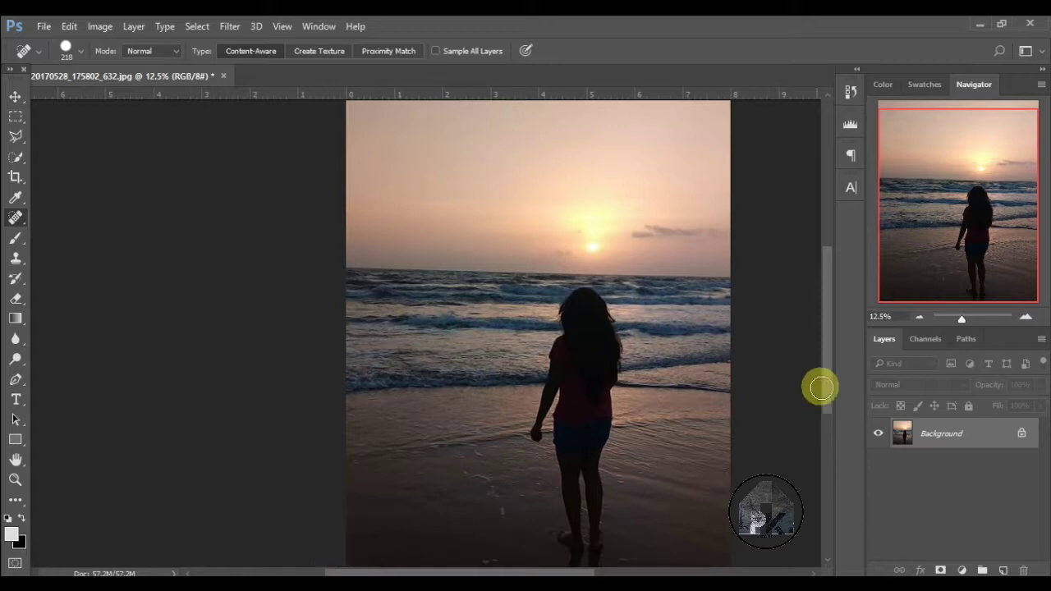
{"action": "left_click", "coordinate": [917, 318]}
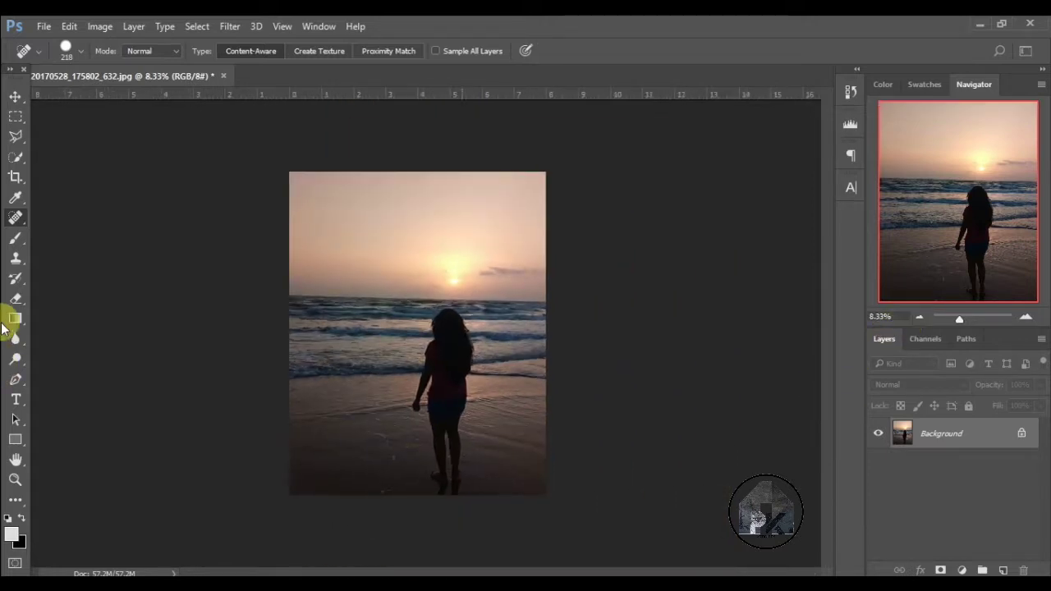
Duplicate Background as Background copy and start a pen path at the horizon's left edge
{"action": "left_click", "coordinate": [16, 97]}
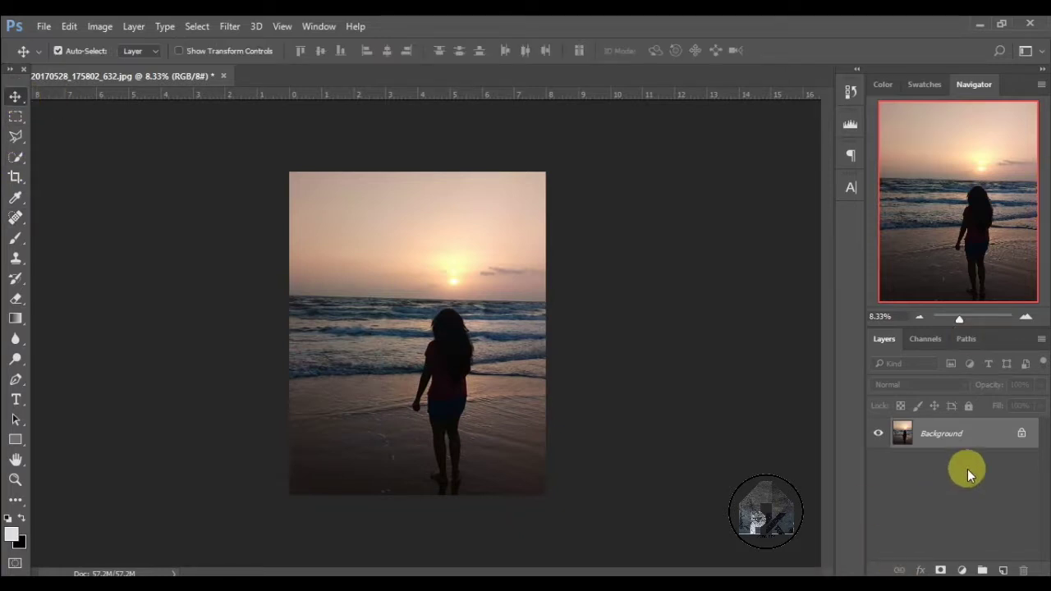
{"action": "left_click_drag", "start_coordinate": [998, 428], "coordinate": [1005, 568]}
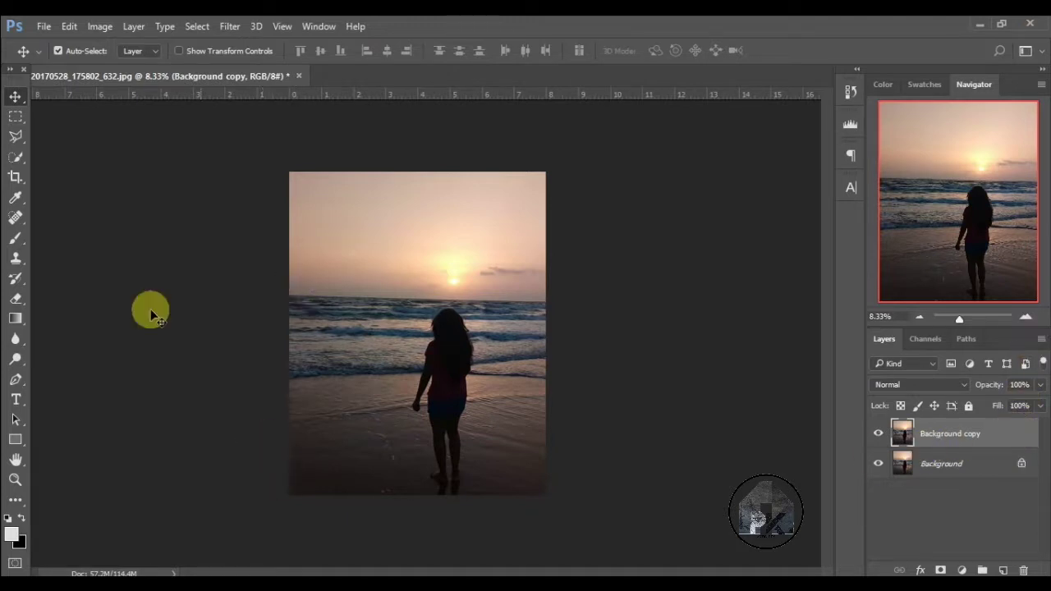
{"action": "left_click", "coordinate": [16, 379]}
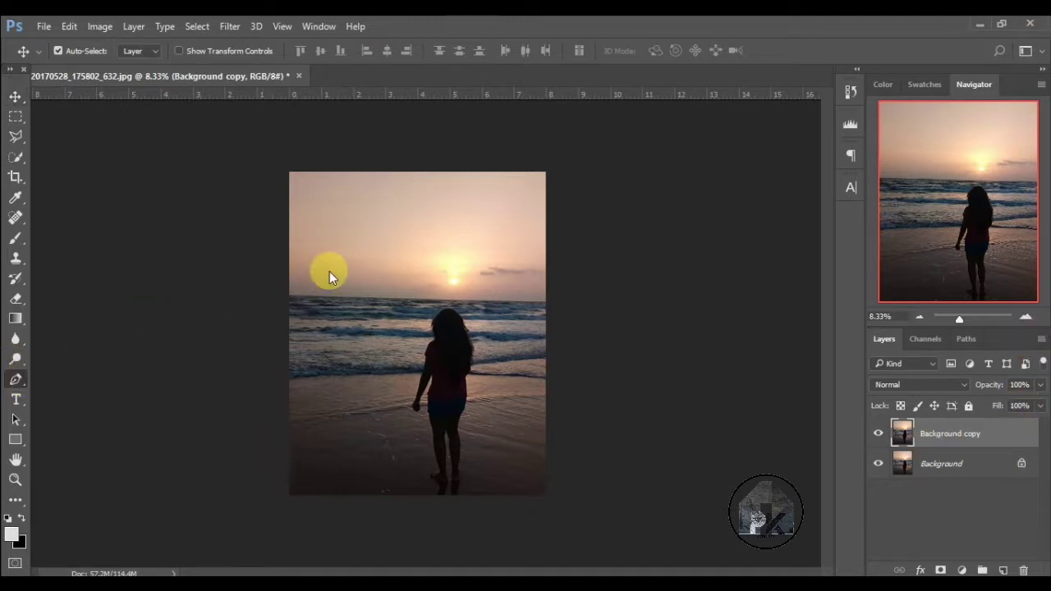
{"action": "left_click", "coordinate": [288, 294]}
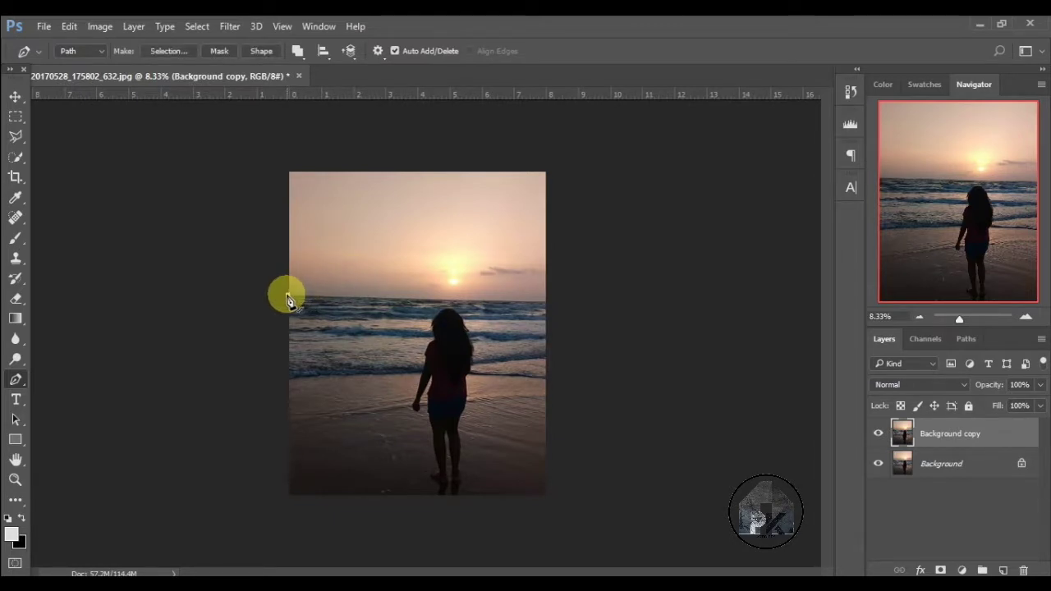
Close the pen path around the sky above the horizon
{"action": "left_click", "coordinate": [550, 302]}
{"action": "left_click", "coordinate": [574, 138]}
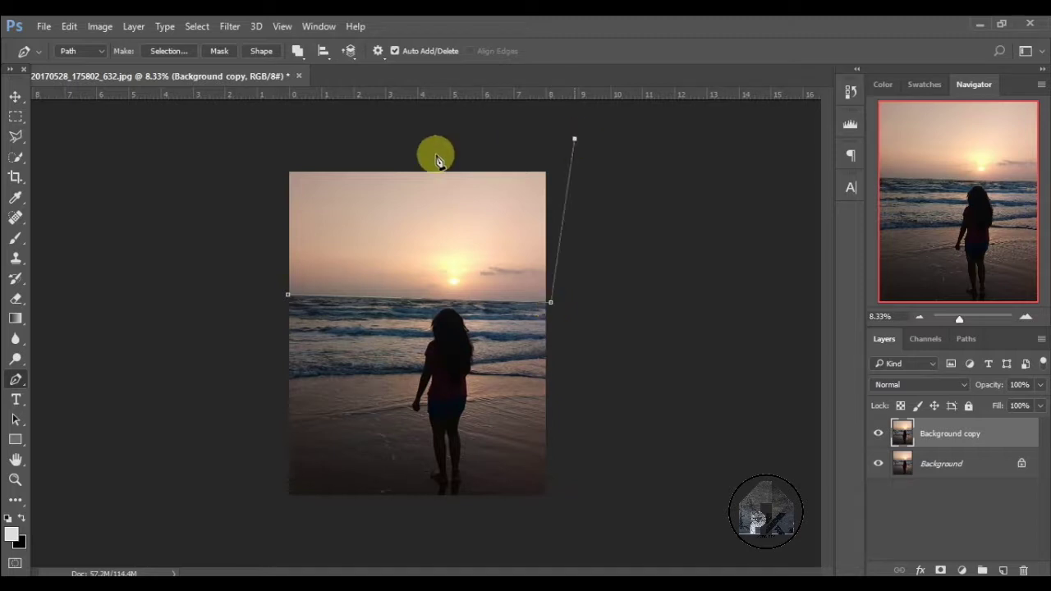
{"action": "left_click", "coordinate": [201, 163]}
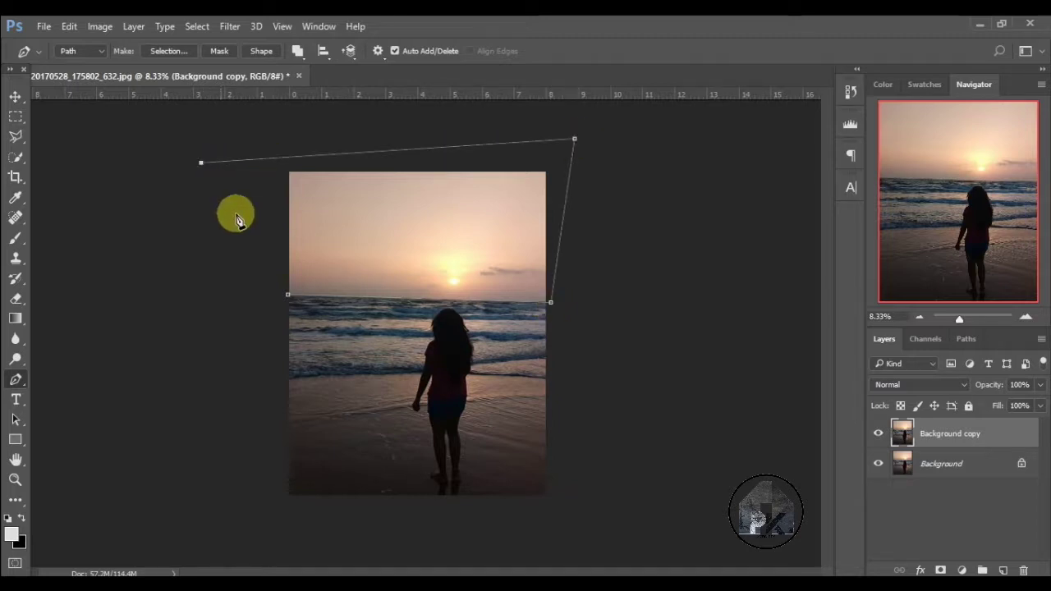
{"action": "left_click", "coordinate": [289, 296]}
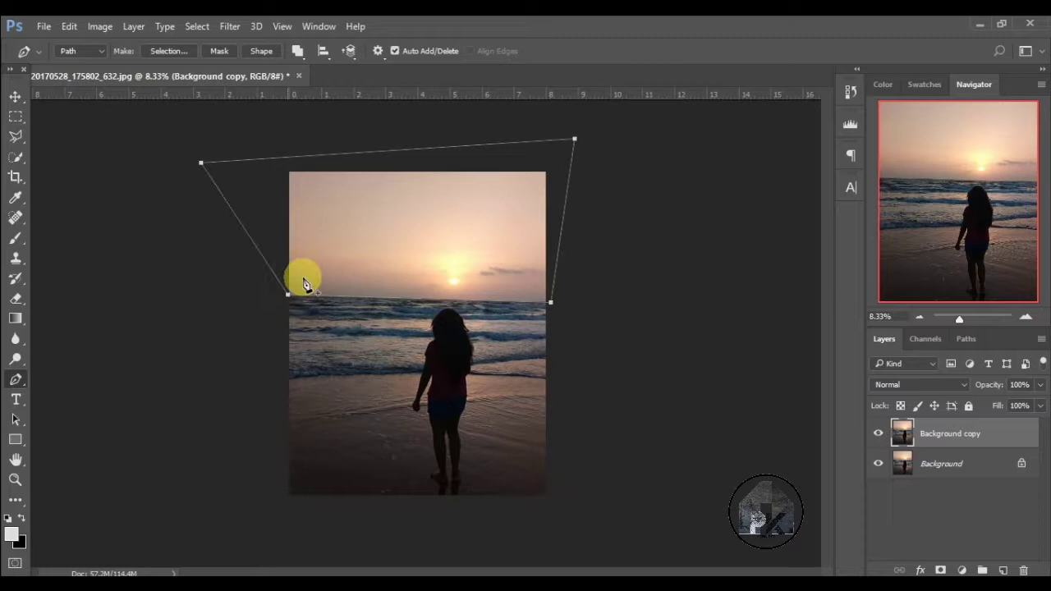
Turn the sky path into a selection and mask Background copy with it
{"action": "right_click", "coordinate": [354, 228]}
{"action": "left_click", "coordinate": [408, 254]}
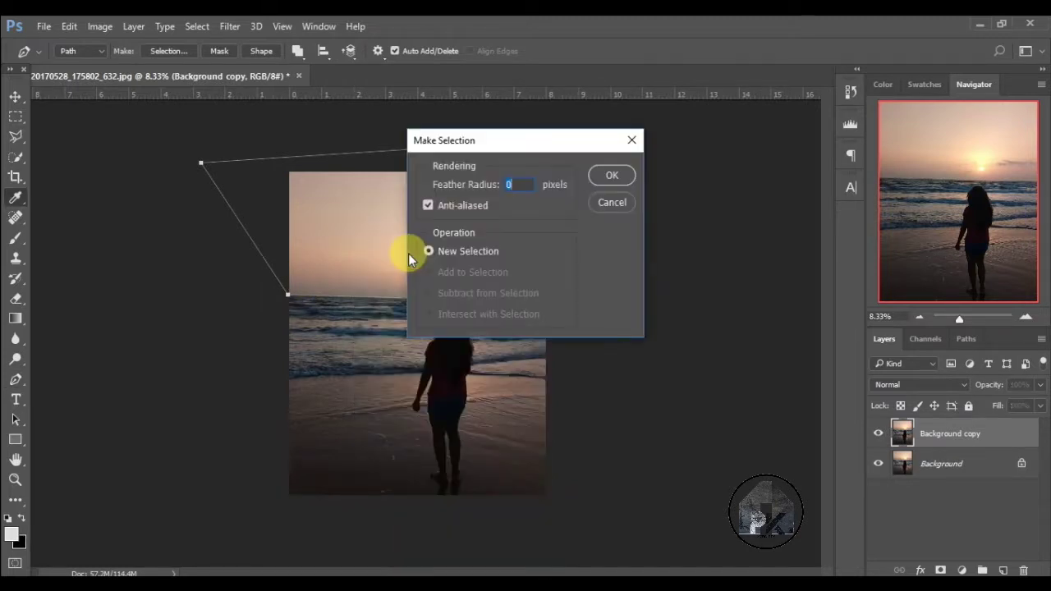
{"action": "key", "text": "Return"}
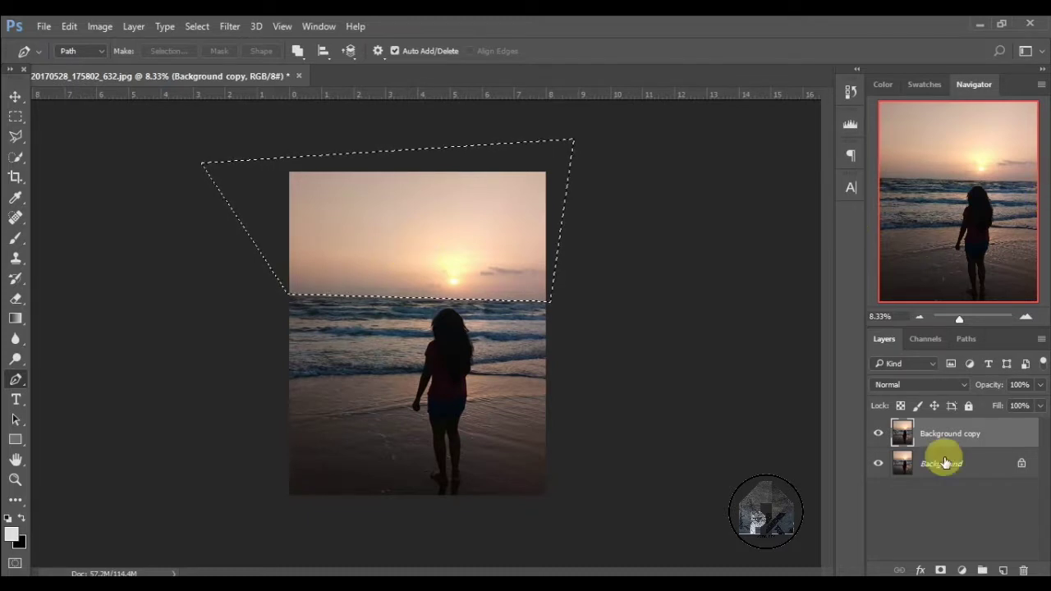
{"action": "left_click", "coordinate": [939, 569]}
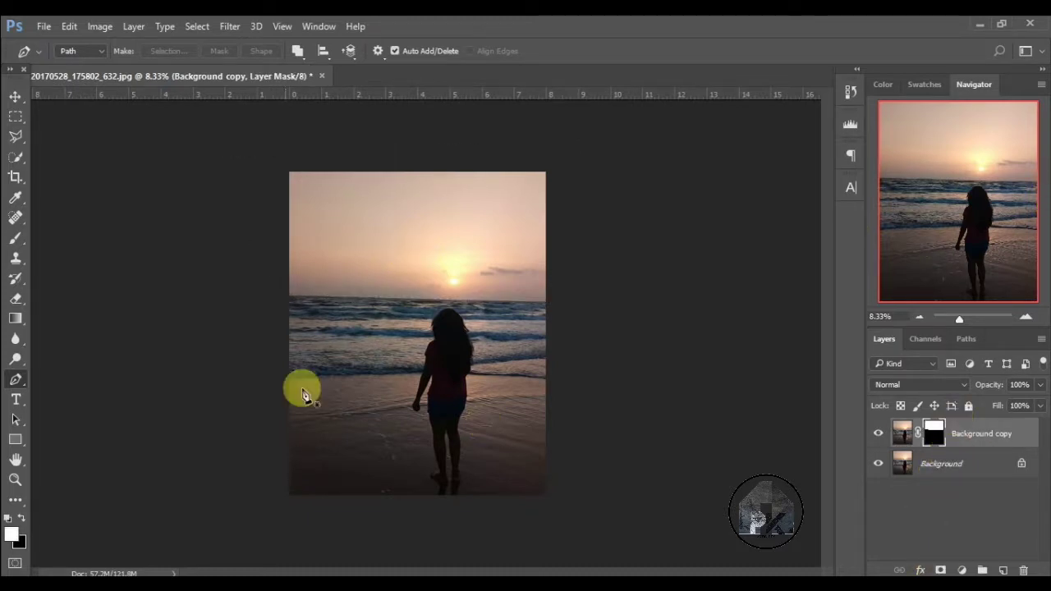
Add a Vibrance adjustment layer with Vibrance +100 and Saturation +8
{"action": "left_click", "coordinate": [881, 467]}
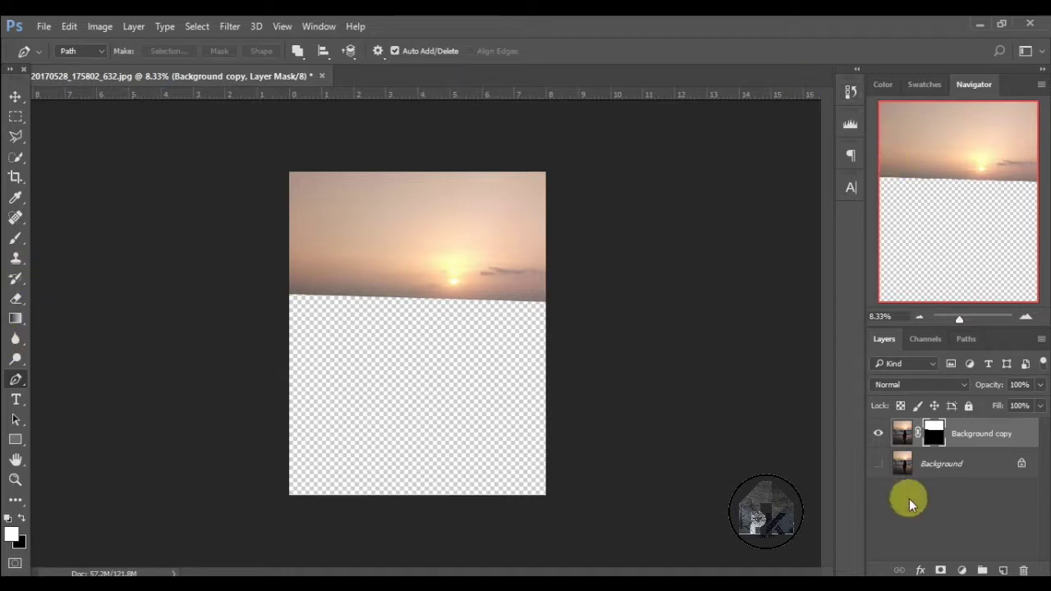
{"action": "left_click", "coordinate": [962, 568]}
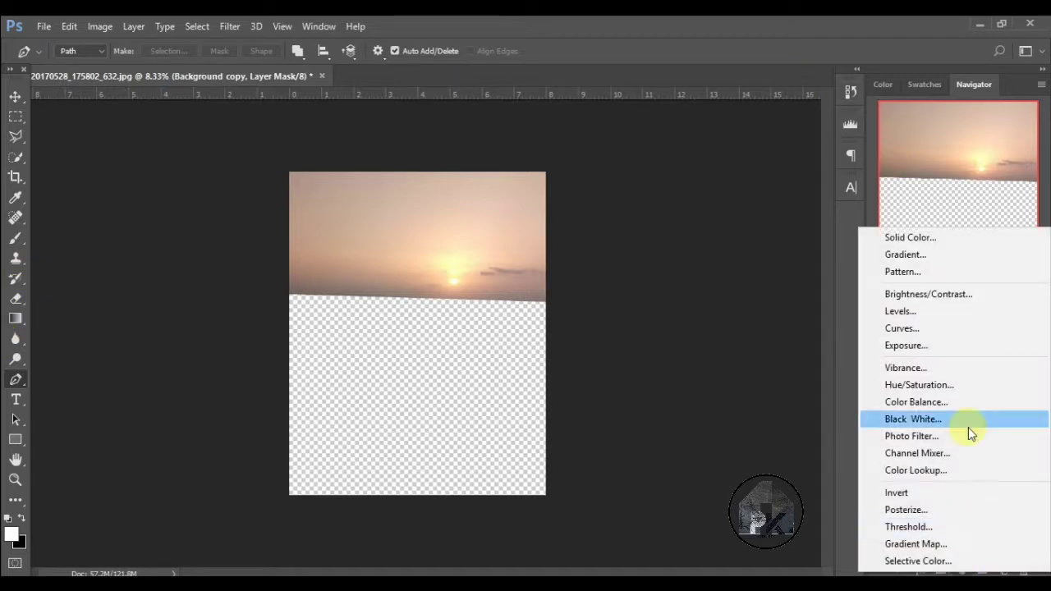
{"action": "left_click", "coordinate": [970, 375]}
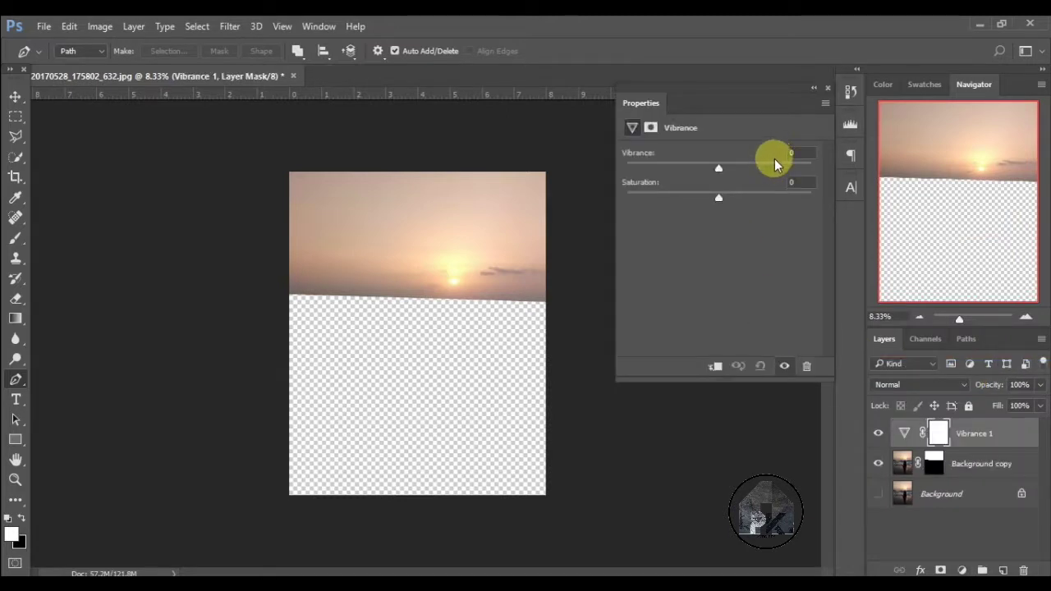
{"action": "left_click_drag", "start_coordinate": [773, 164], "coordinate": [815, 168]}
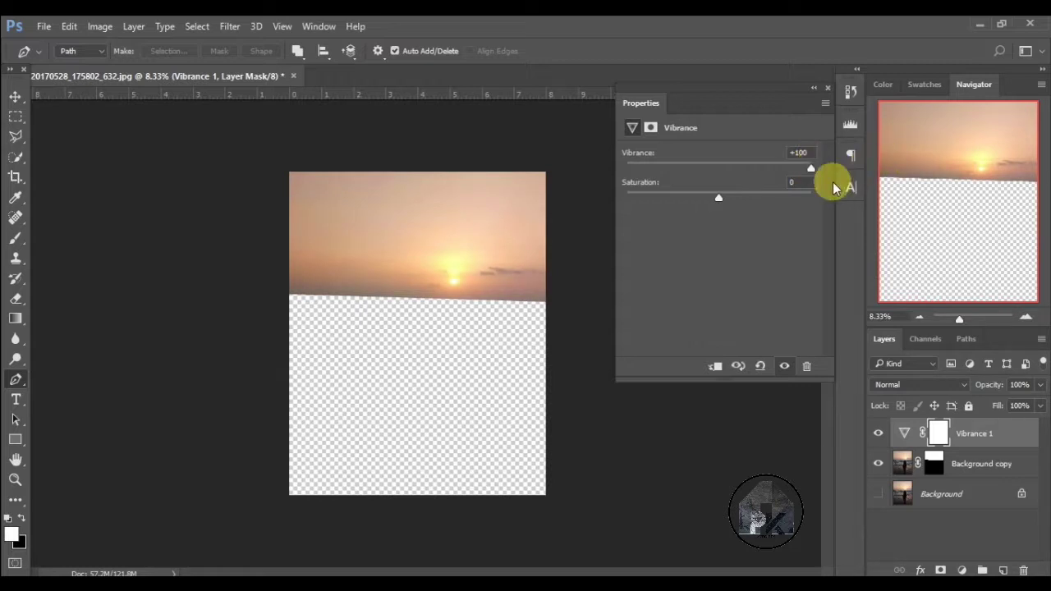
{"action": "left_click", "coordinate": [738, 197]}
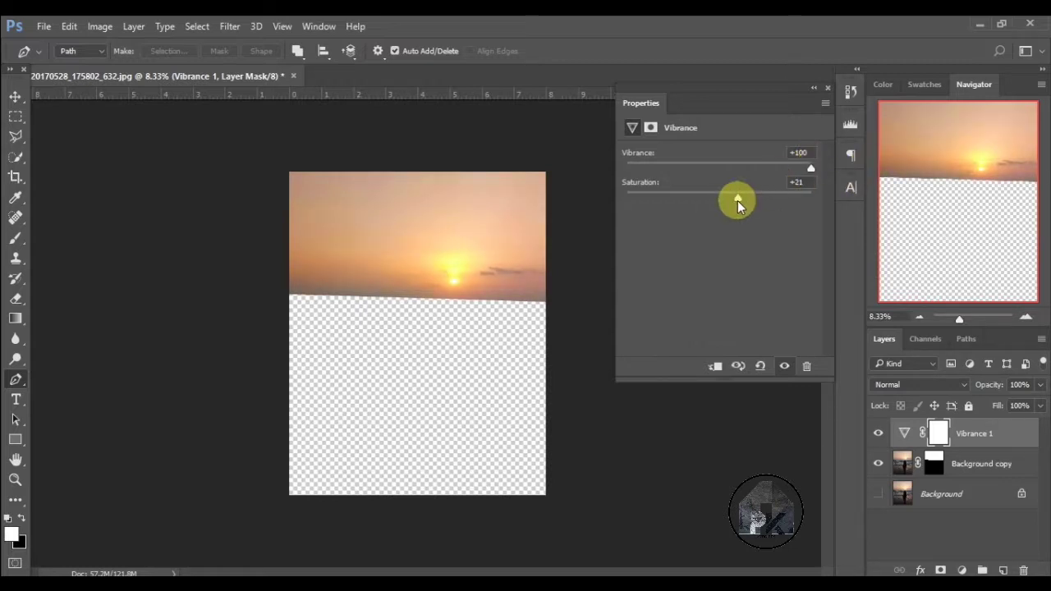
{"action": "mouse_move", "coordinate": [738, 200]}
{"action": "left_mouse_down"}
{"action": "mouse_move", "coordinate": [824, 203]}
{"action": "mouse_move", "coordinate": [726, 221]}
{"action": "left_mouse_up"}
{"action": "left_click", "coordinate": [825, 85]}
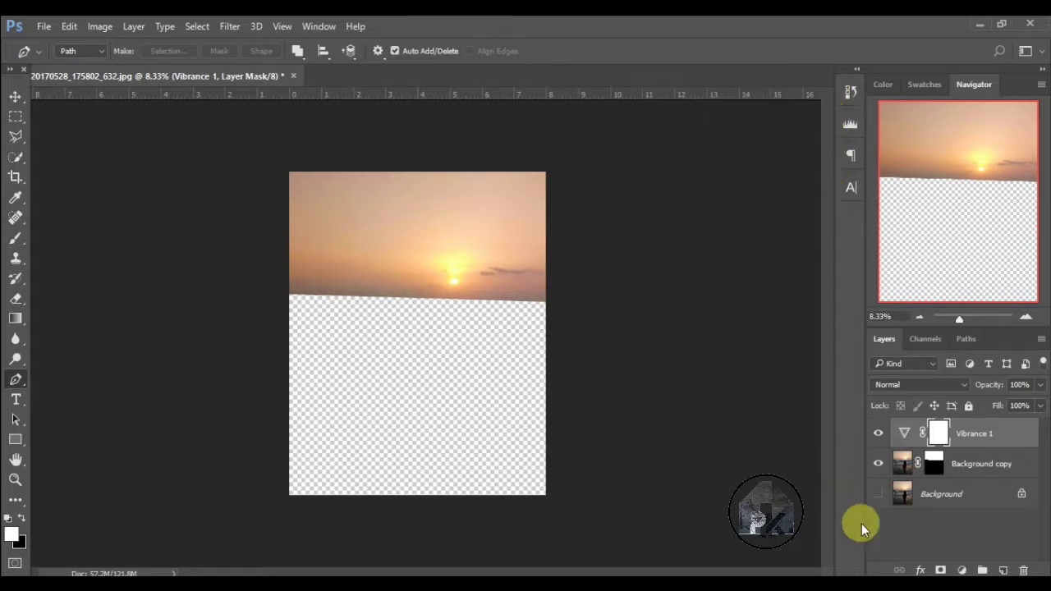
Toggle Background and Vibrance visibility to compare the sky before and after
{"action": "left_click", "coordinate": [878, 495]}
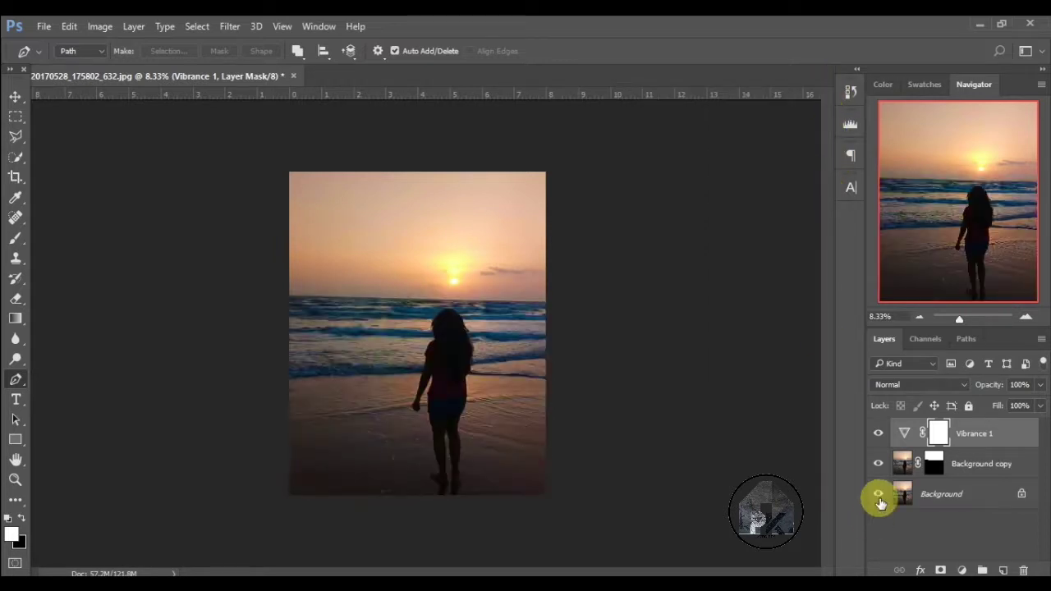
{"action": "left_click", "coordinate": [879, 494]}
{"action": "left_click", "coordinate": [880, 434]}
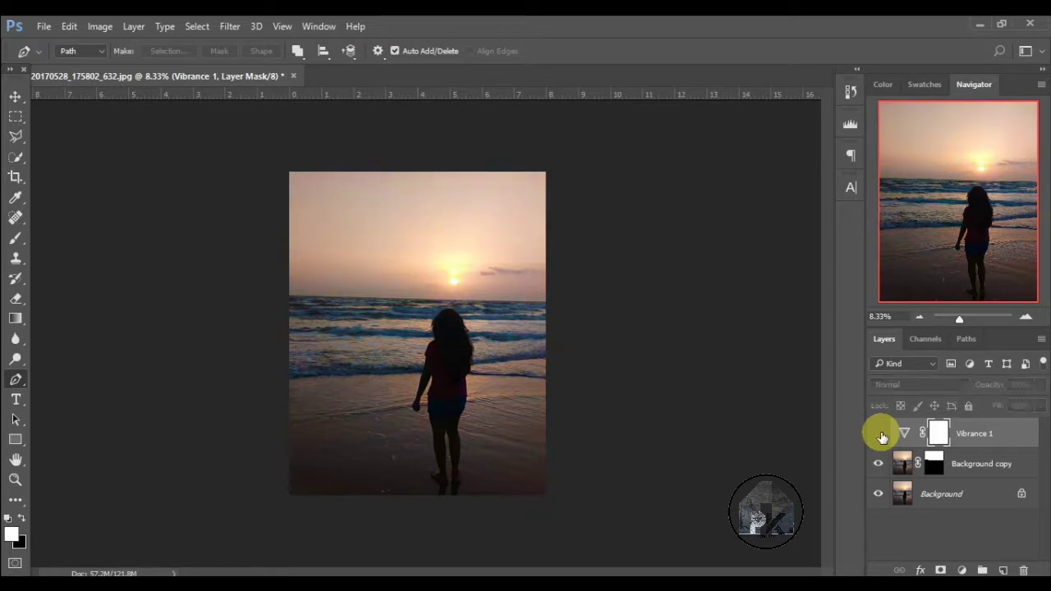
{"action": "left_click", "coordinate": [879, 433]}
{"action": "left_click", "coordinate": [879, 434]}
{"action": "left_click", "coordinate": [879, 434]}
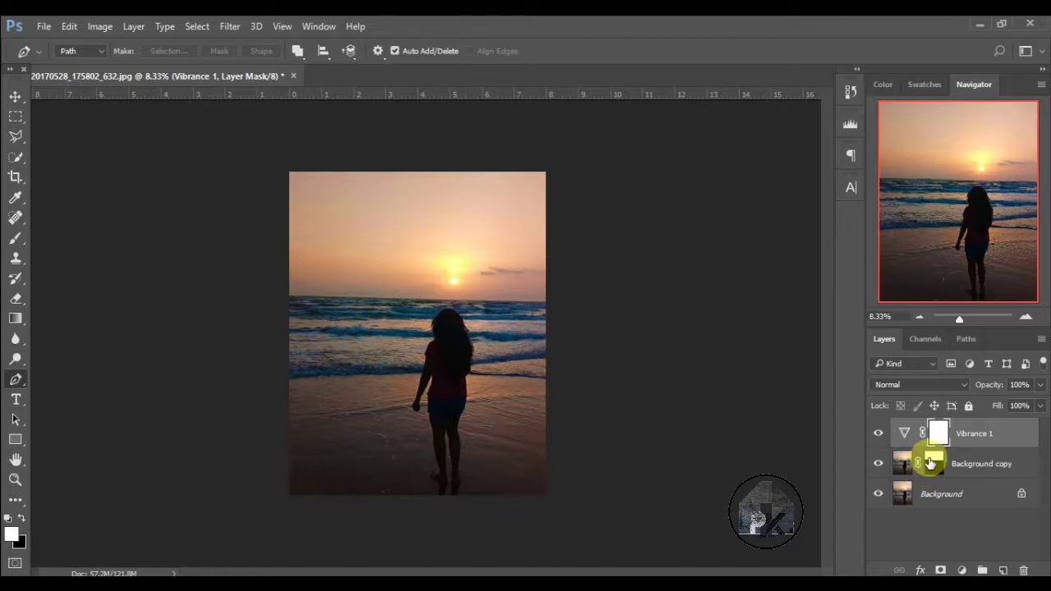
Clip the Vibrance 1 adjustment to Background copy
{"action": "right_click", "coordinate": [944, 436]}
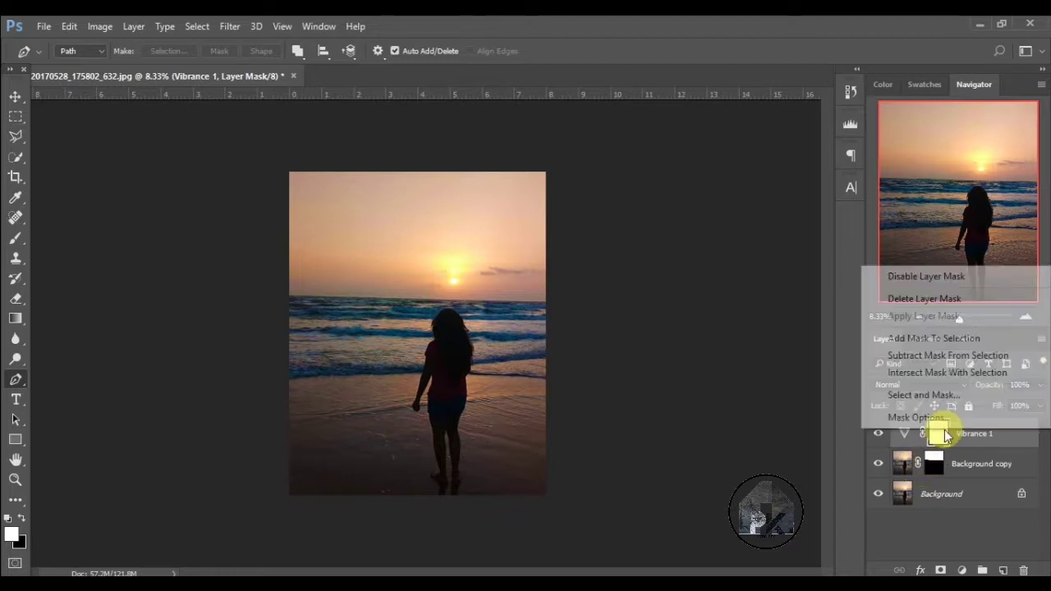
{"action": "left_click", "coordinate": [944, 435]}
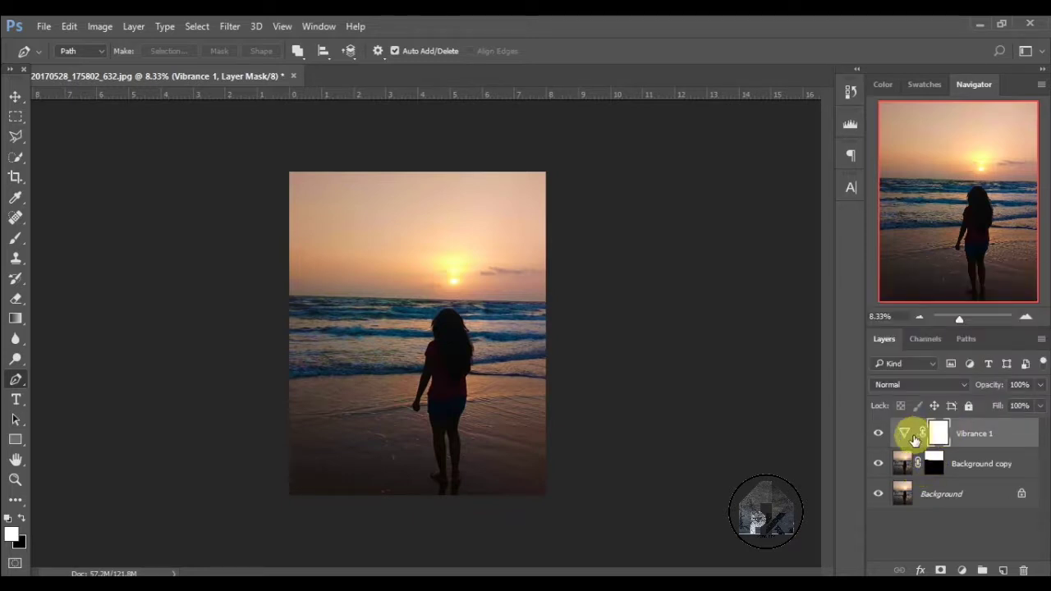
{"action": "double_click", "coordinate": [906, 435]}
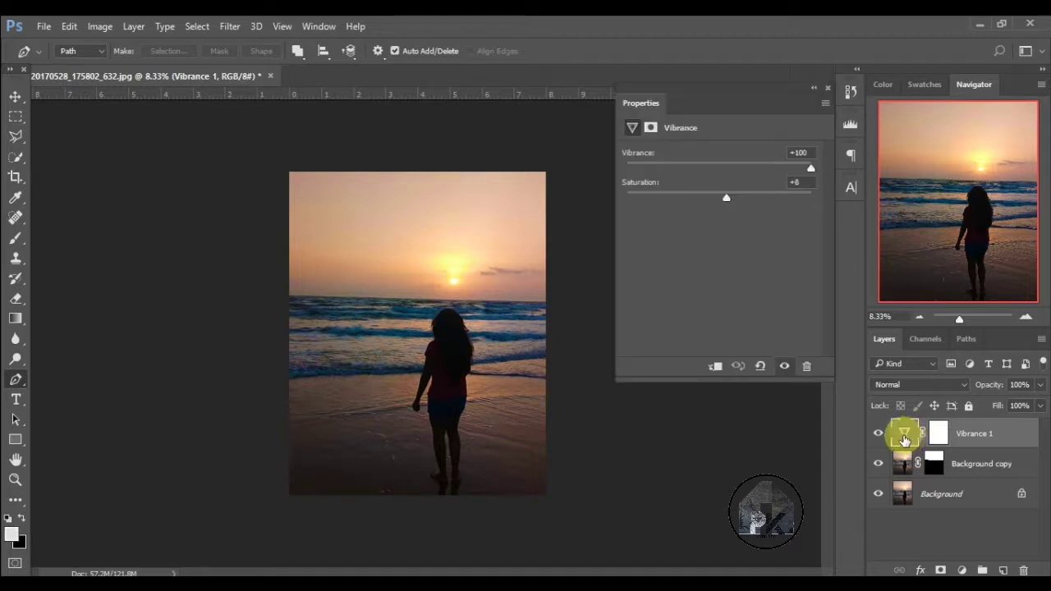
{"action": "left_click", "coordinate": [715, 365]}
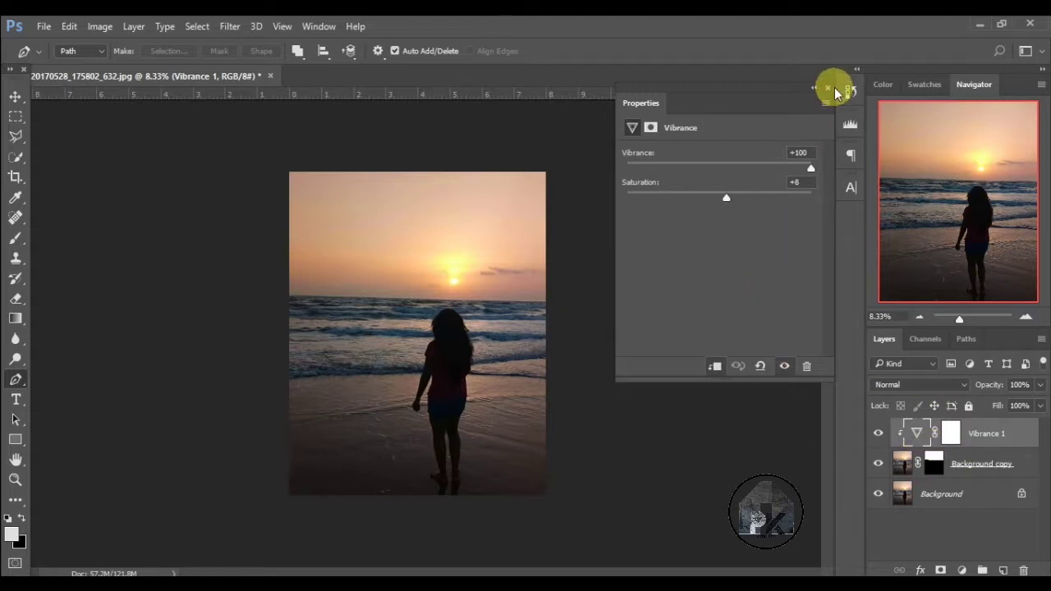
{"action": "left_click", "coordinate": [827, 88]}
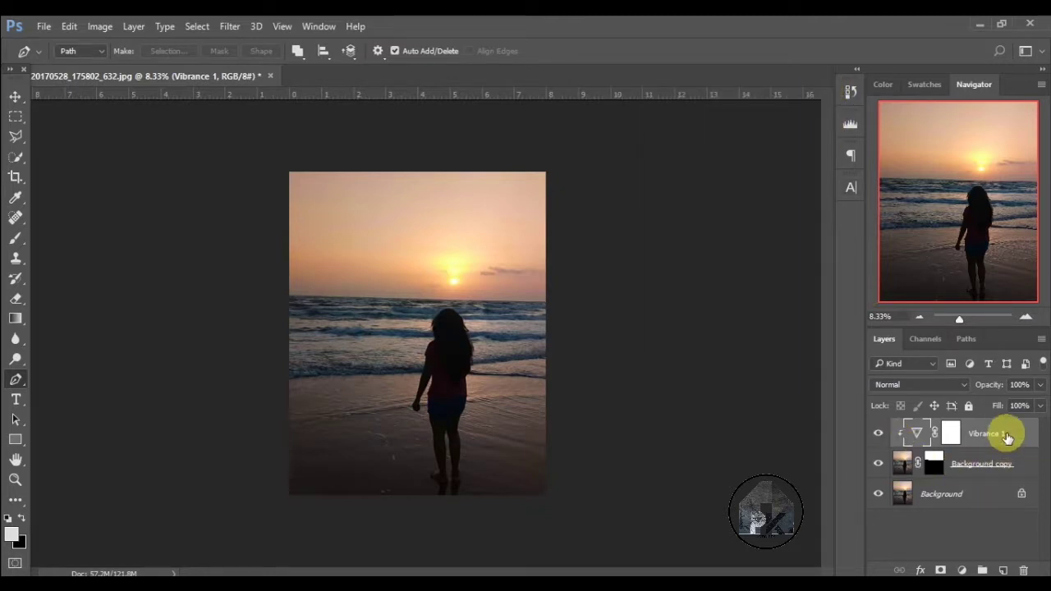
{"action": "right_click", "coordinate": [1008, 437]}
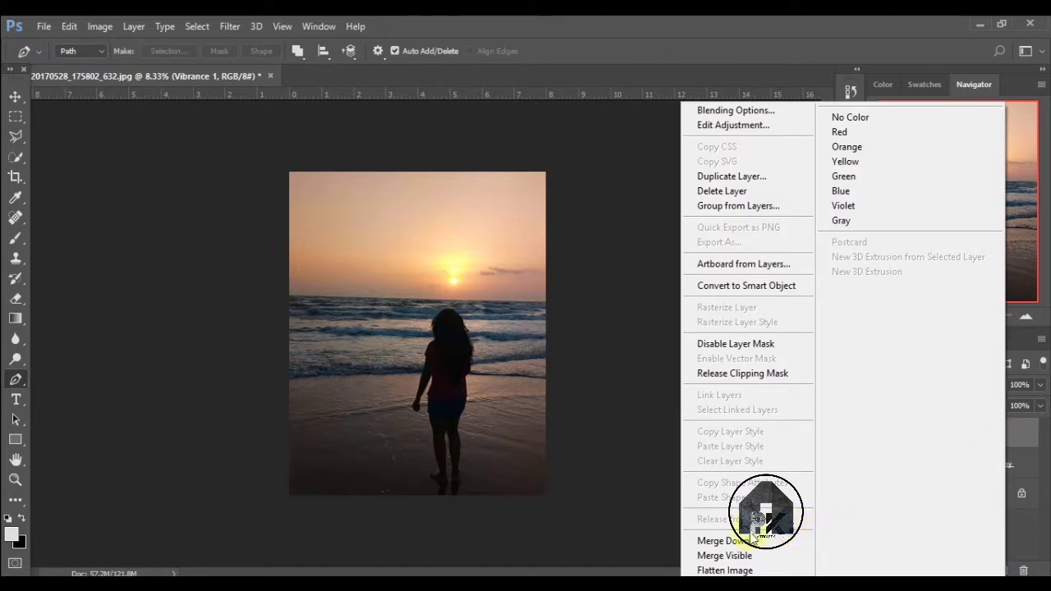
Merge Vibrance 1 down into Background copy and toggle it to compare
{"action": "left_click", "coordinate": [711, 542]}
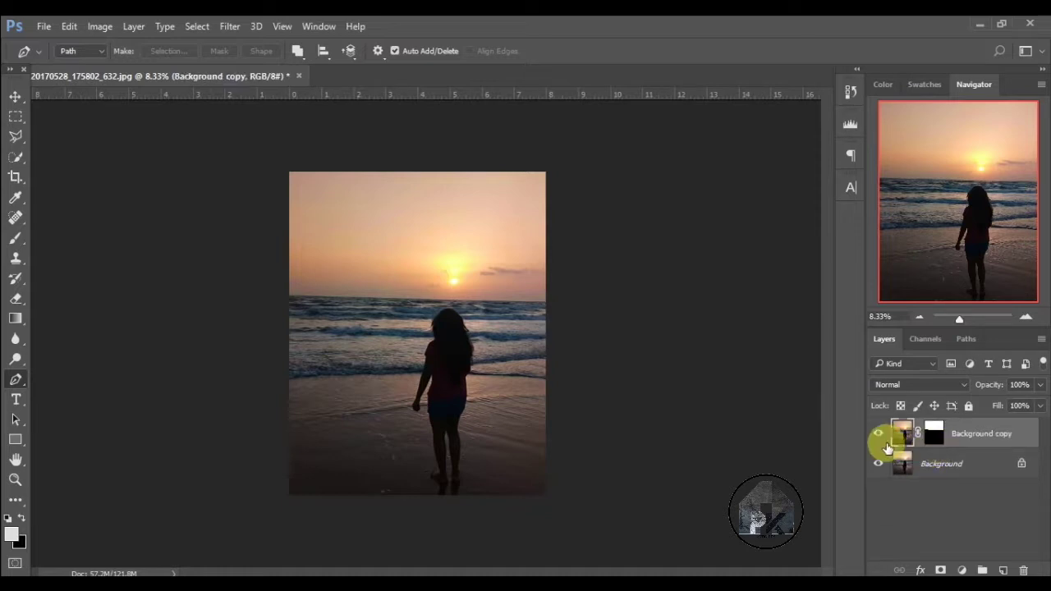
{"action": "left_click", "coordinate": [879, 435]}
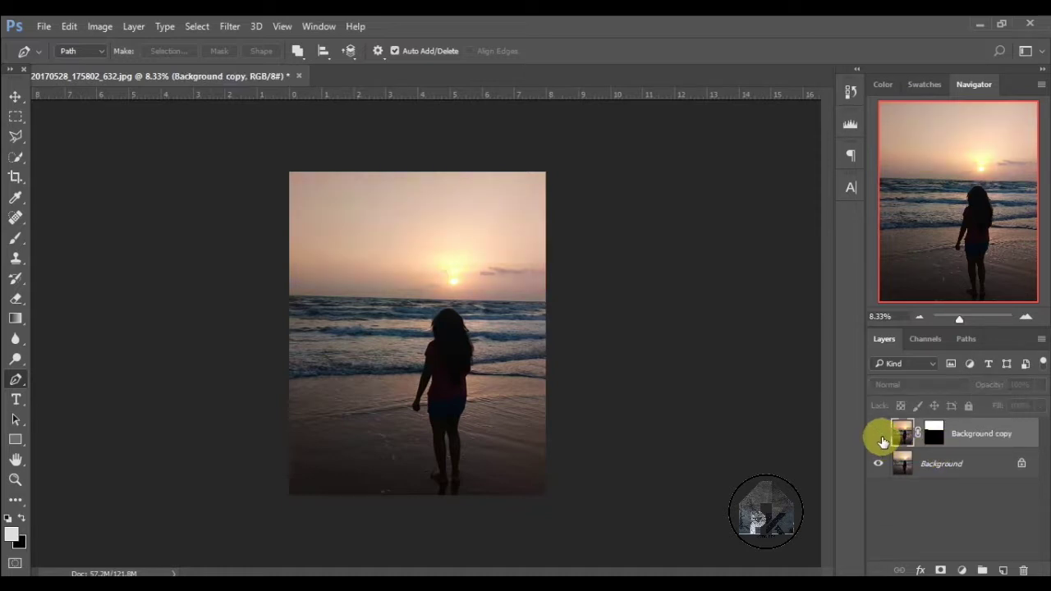
{"action": "left_click", "coordinate": [880, 435]}
{"action": "left_click", "coordinate": [881, 435]}
{"action": "left_click", "coordinate": [880, 435]}
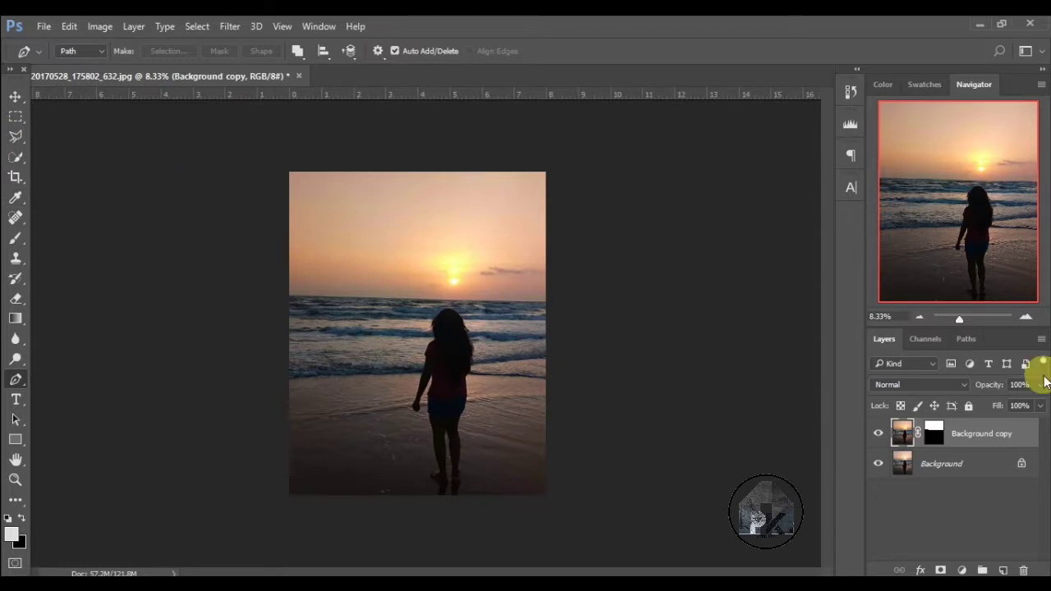
Invert the Background copy layer mask with Ctrl+I, then target the layer image
{"action": "left_click", "coordinate": [931, 442]}
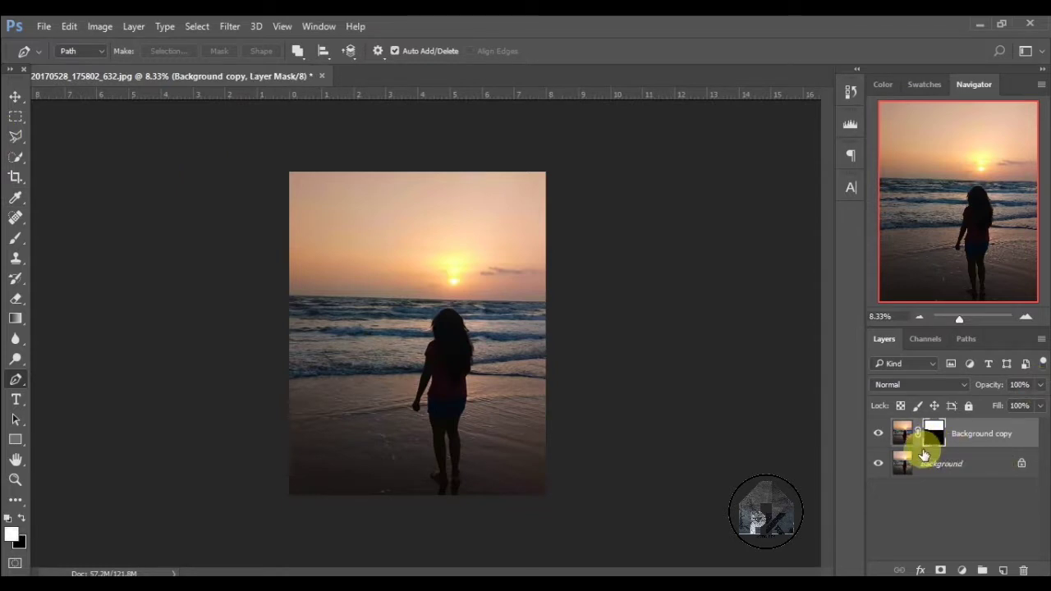
{"action": "key", "text": "ctrl+i"}
{"action": "left_click", "coordinate": [899, 441]}
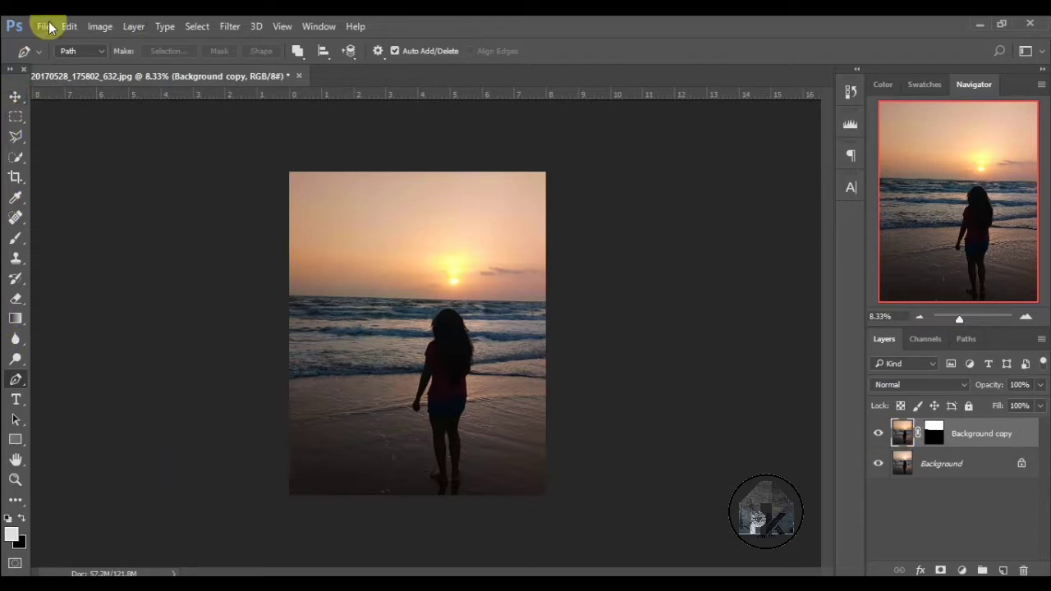
Try Auto Tone on Background copy, undo it, and return to the Image adjustments list
{"action": "left_click", "coordinate": [100, 26]}
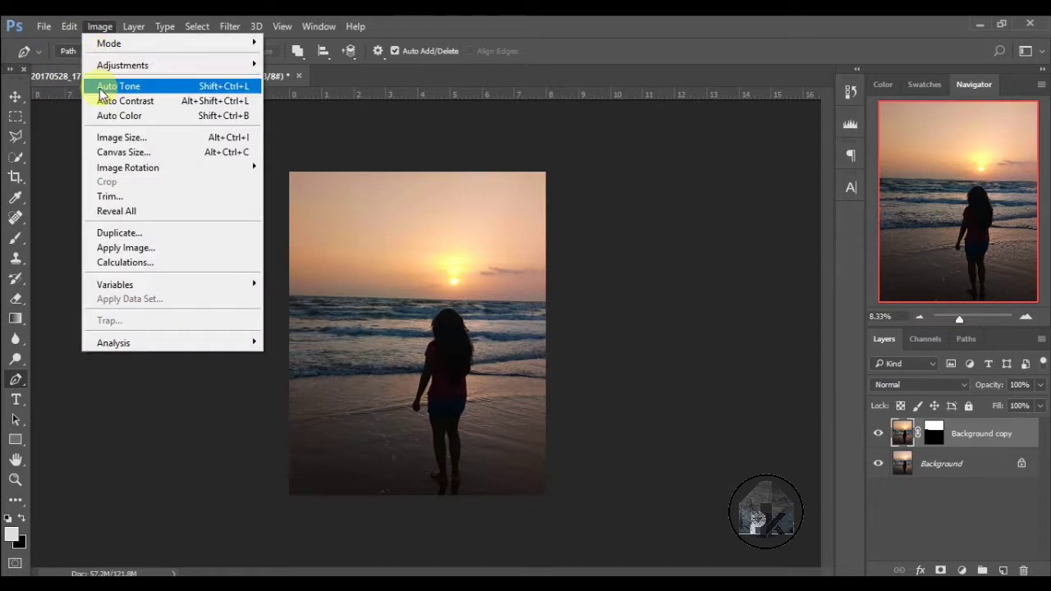
{"action": "left_click", "coordinate": [100, 85]}
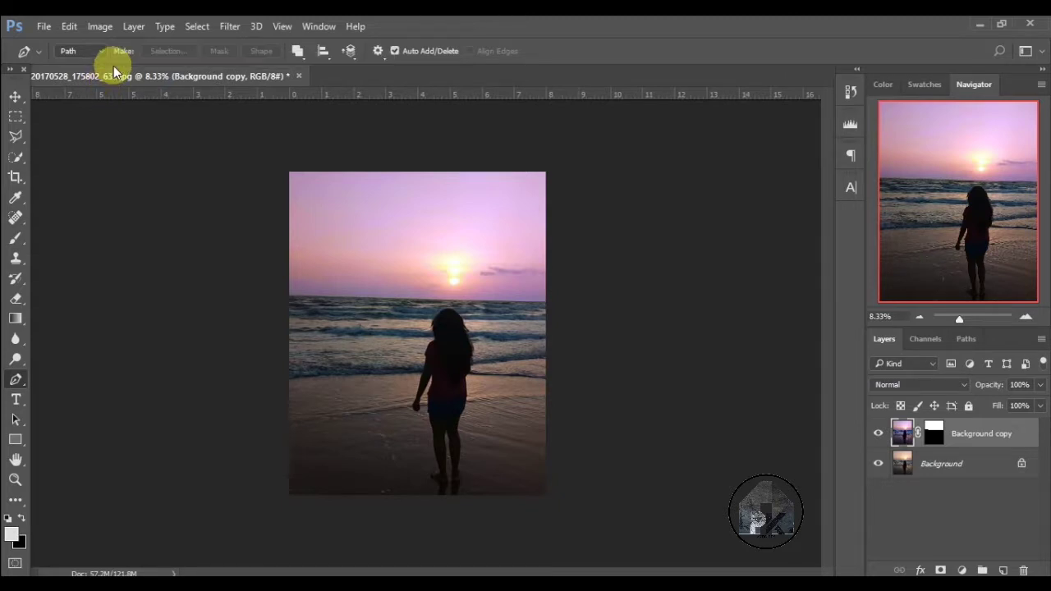
{"action": "key", "text": "ctrl+z"}
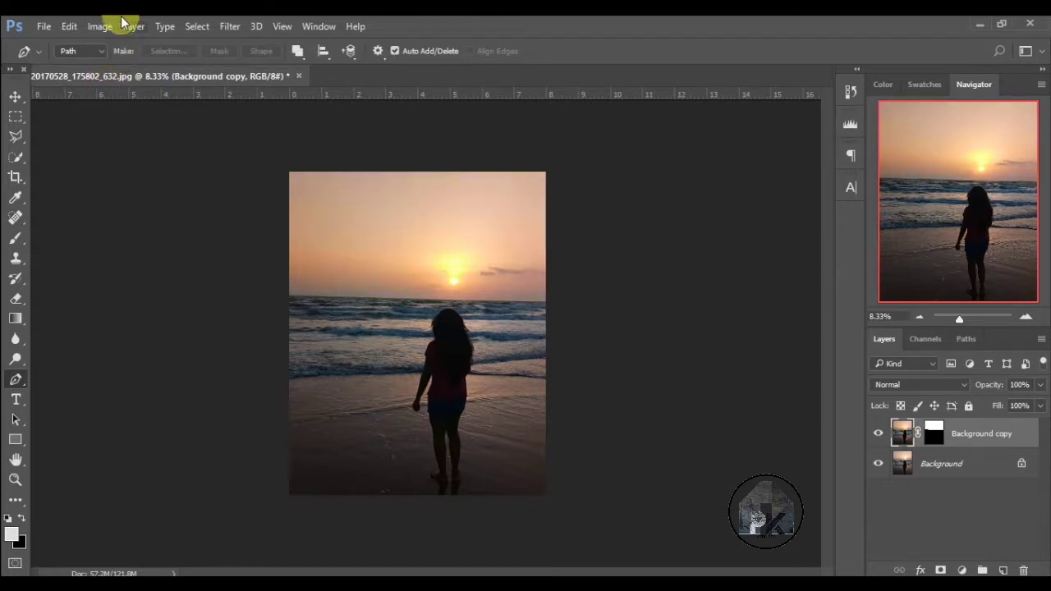
{"action": "left_click", "coordinate": [70, 26]}
{"action": "left_click", "coordinate": [57, 118]}
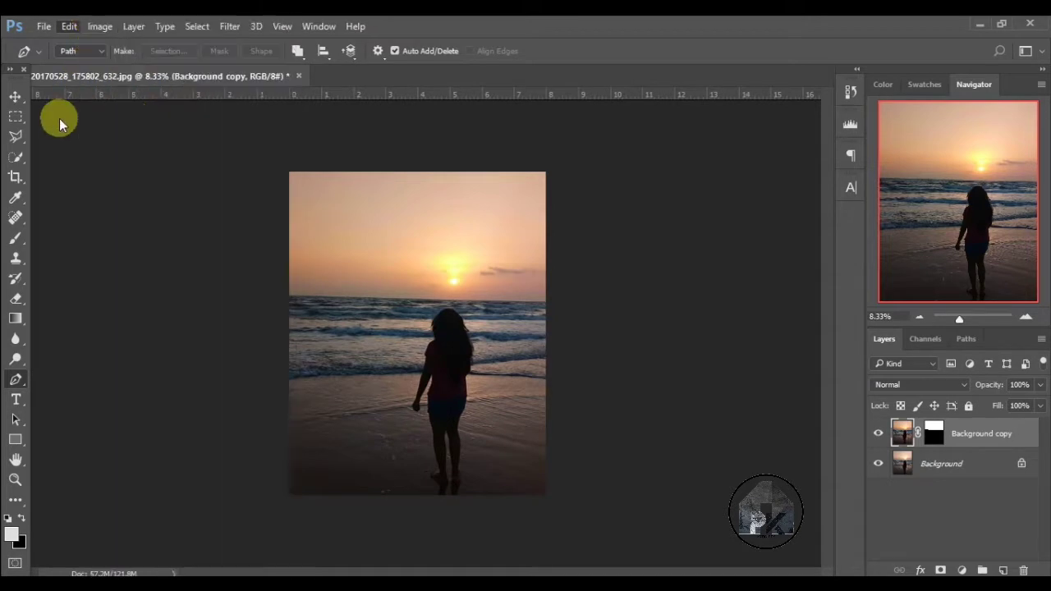
{"action": "left_click", "coordinate": [97, 26]}
{"action": "mouse_move", "coordinate": [122, 65]}
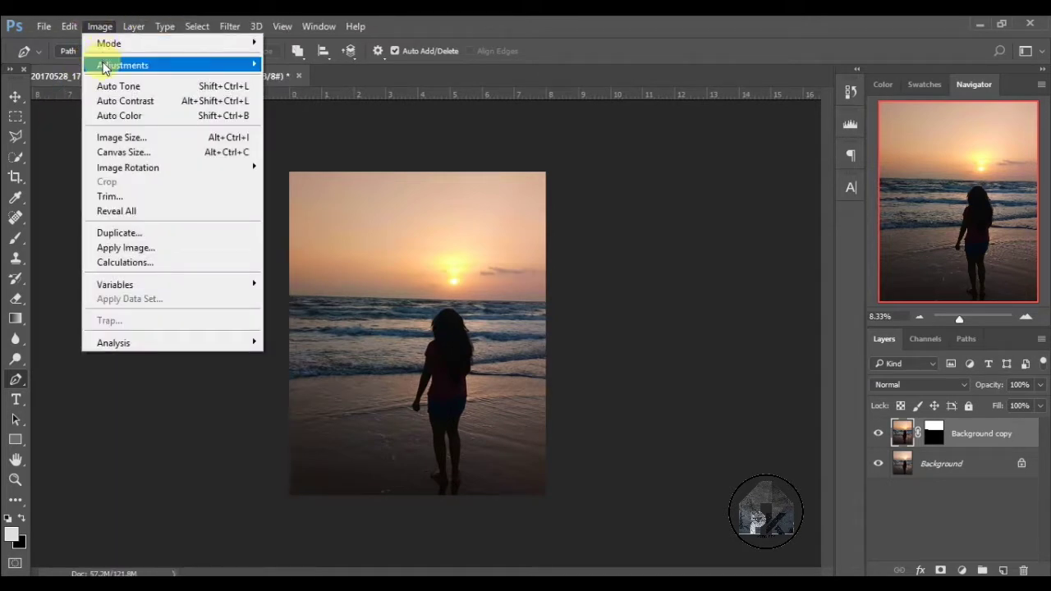
Preview Levels on Background copy with RGB input levels 0, 0.65 and 255
{"action": "left_click", "coordinate": [280, 79]}
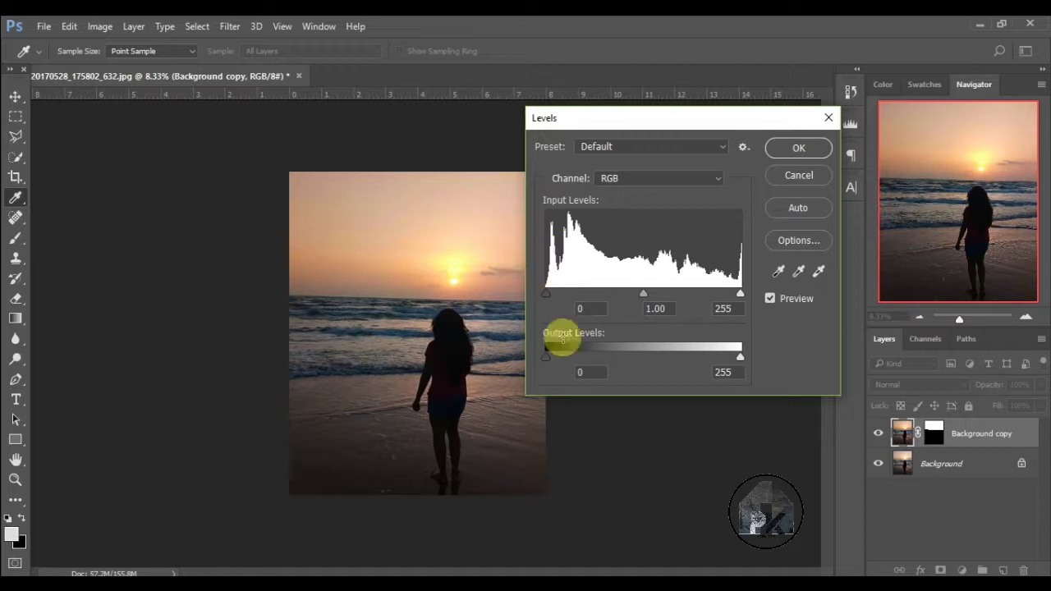
{"action": "left_click_drag", "start_coordinate": [551, 298], "coordinate": [625, 294]}
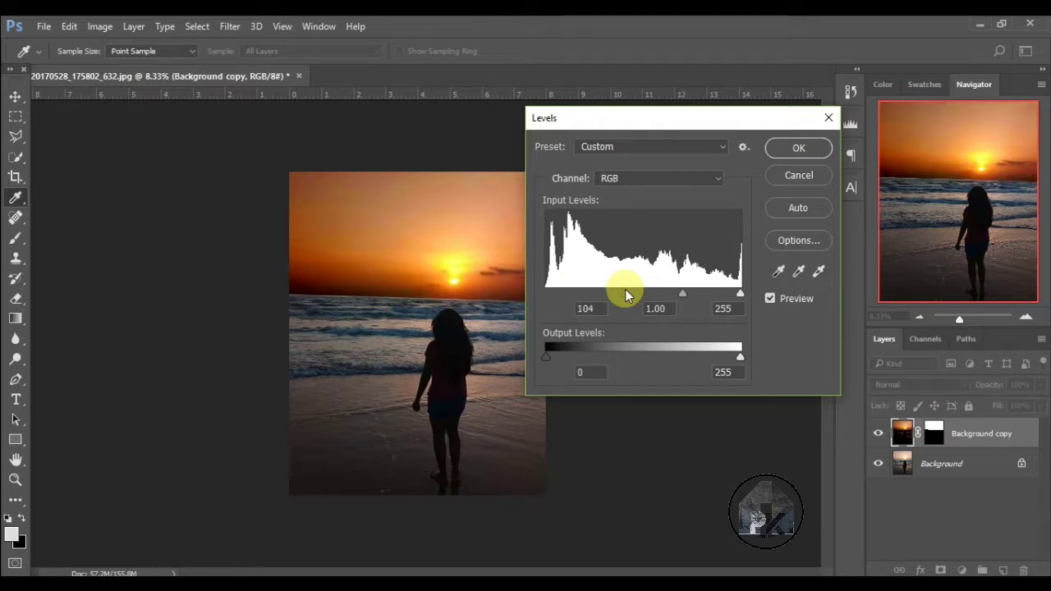
{"action": "left_click_drag", "start_coordinate": [625, 293], "coordinate": [544, 298]}
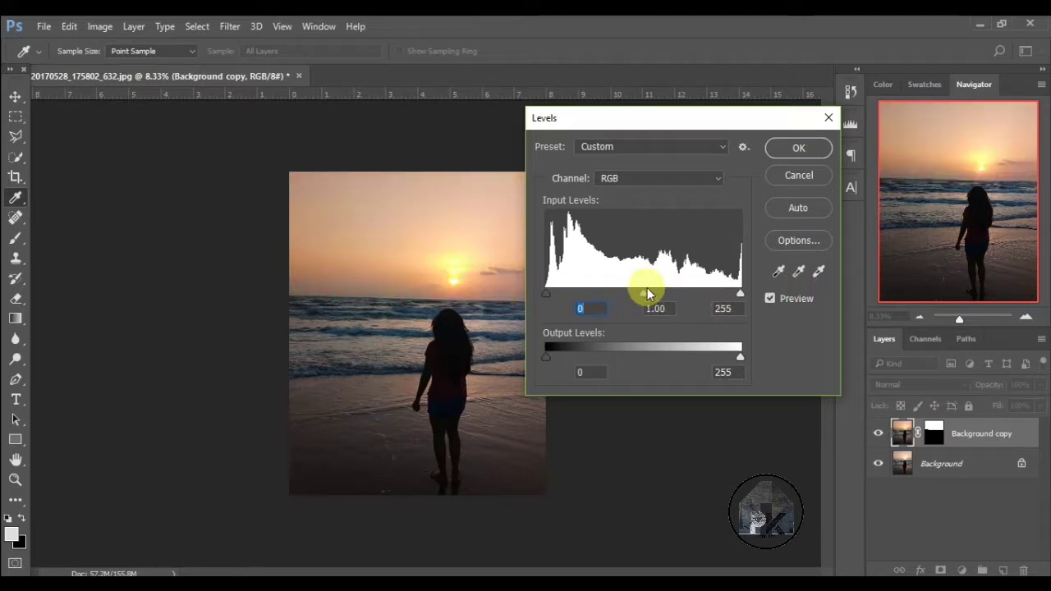
{"action": "mouse_move", "coordinate": [645, 296]}
{"action": "left_mouse_down"}
{"action": "mouse_move", "coordinate": [618, 296]}
{"action": "mouse_move", "coordinate": [722, 300]}
{"action": "mouse_move", "coordinate": [651, 309]}
{"action": "mouse_move", "coordinate": [682, 312]}
{"action": "left_mouse_up"}
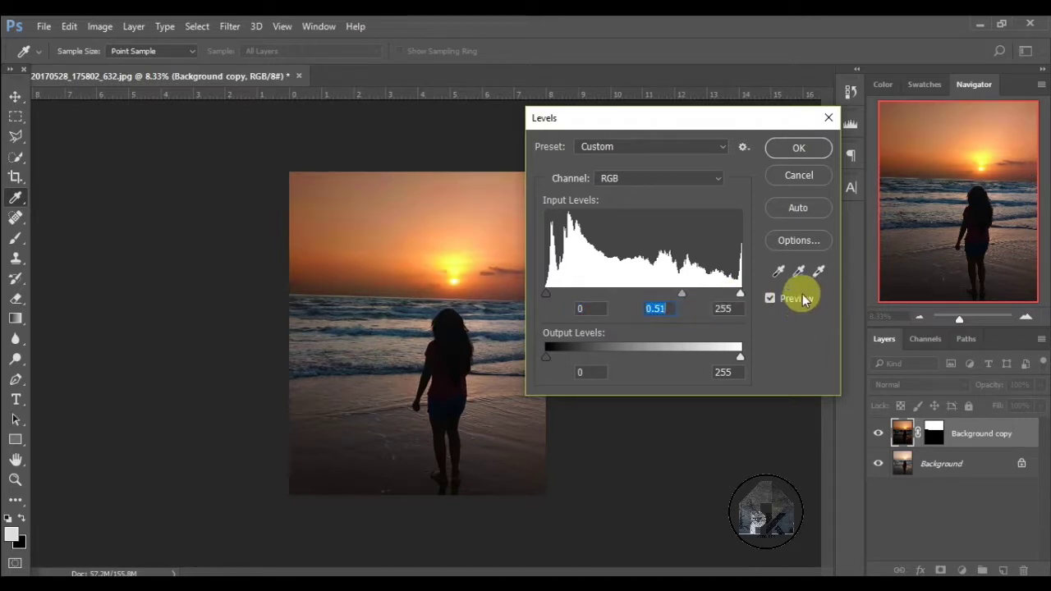
{"action": "mouse_move", "coordinate": [739, 294]}
{"action": "left_mouse_down"}
{"action": "mouse_move", "coordinate": [711, 293]}
{"action": "mouse_move", "coordinate": [767, 298]}
{"action": "left_mouse_up"}
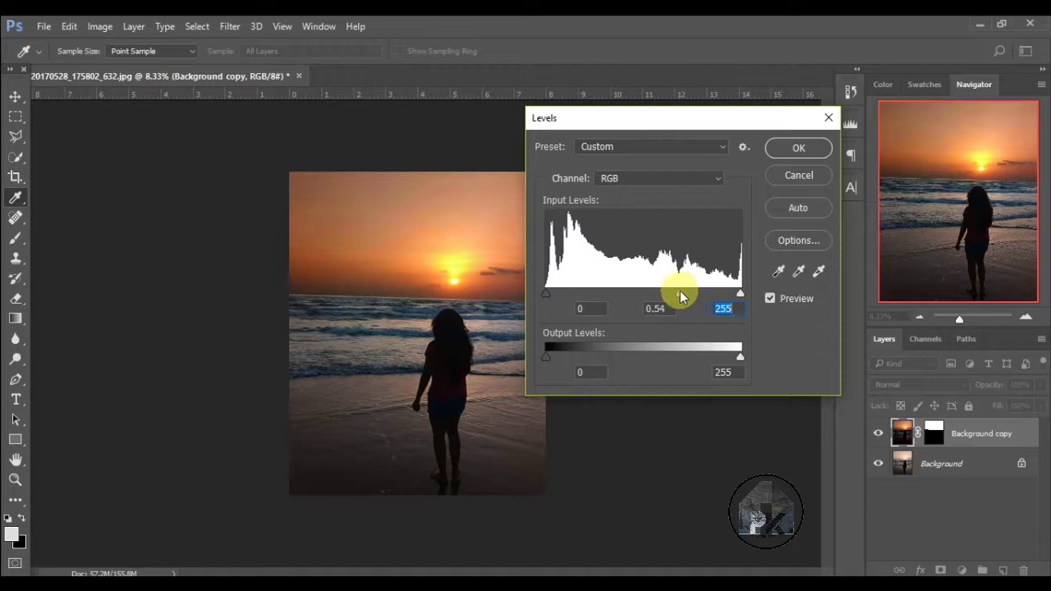
{"action": "mouse_move", "coordinate": [680, 292]}
{"action": "left_mouse_down"}
{"action": "mouse_move", "coordinate": [662, 297]}
{"action": "mouse_move", "coordinate": [671, 297]}
{"action": "left_mouse_up"}
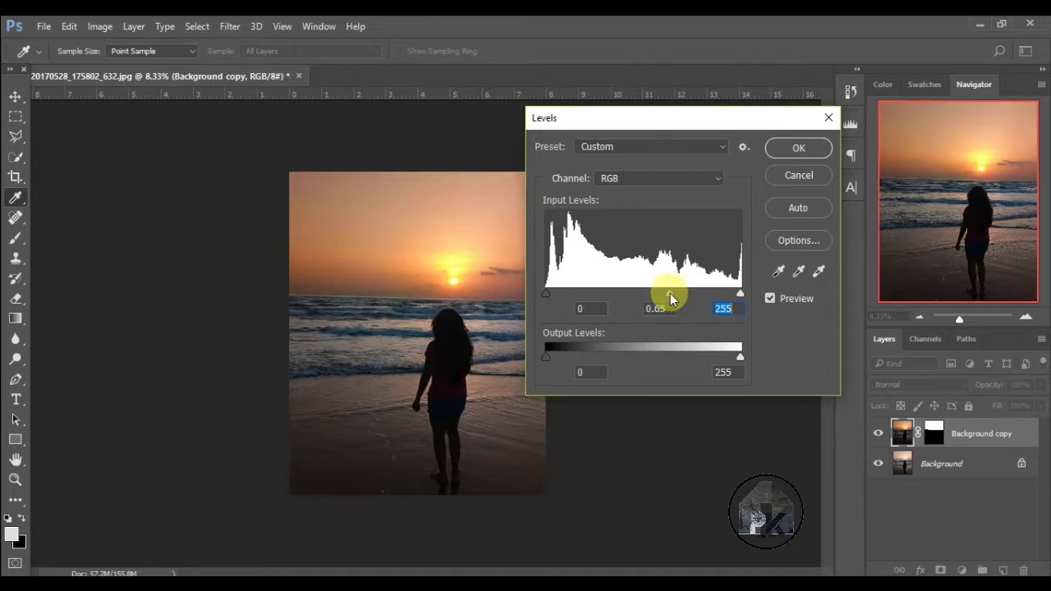
{"action": "left_click", "coordinate": [684, 179]}
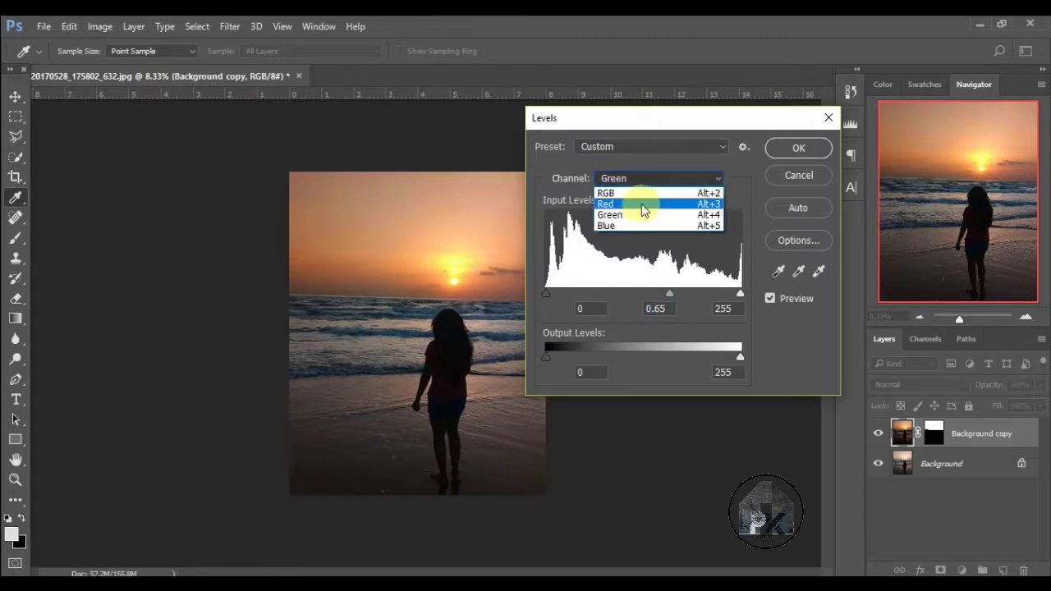
Set the Levels channel midtones to Red 1.29, Green 1.05 and Blue 1.37
{"action": "left_click", "coordinate": [643, 205]}
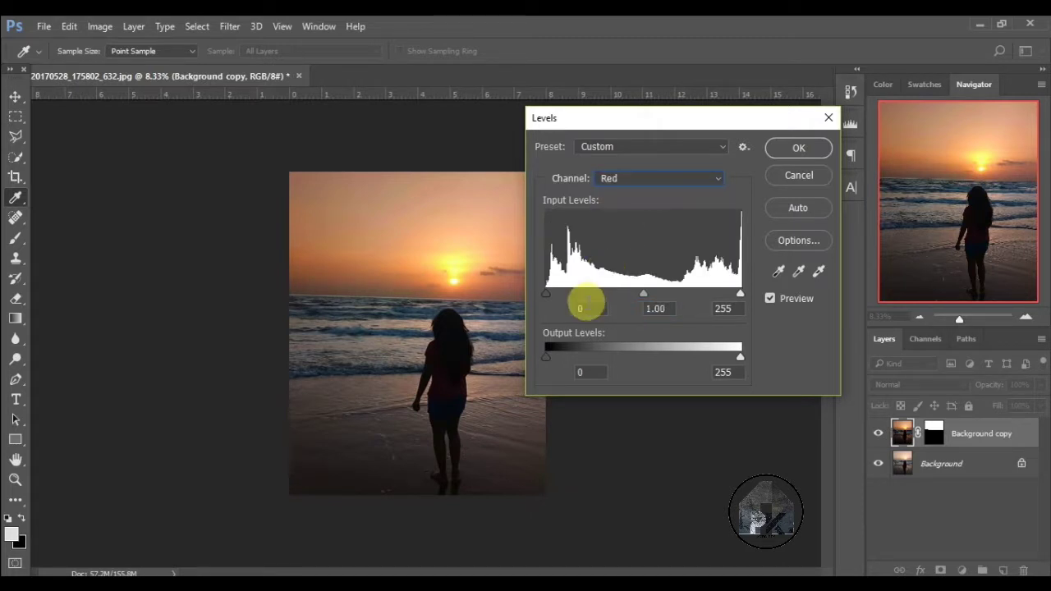
{"action": "mouse_move", "coordinate": [646, 295]}
{"action": "left_mouse_down"}
{"action": "mouse_move", "coordinate": [572, 298]}
{"action": "mouse_move", "coordinate": [708, 301]}
{"action": "mouse_move", "coordinate": [626, 295]}
{"action": "left_mouse_up"}
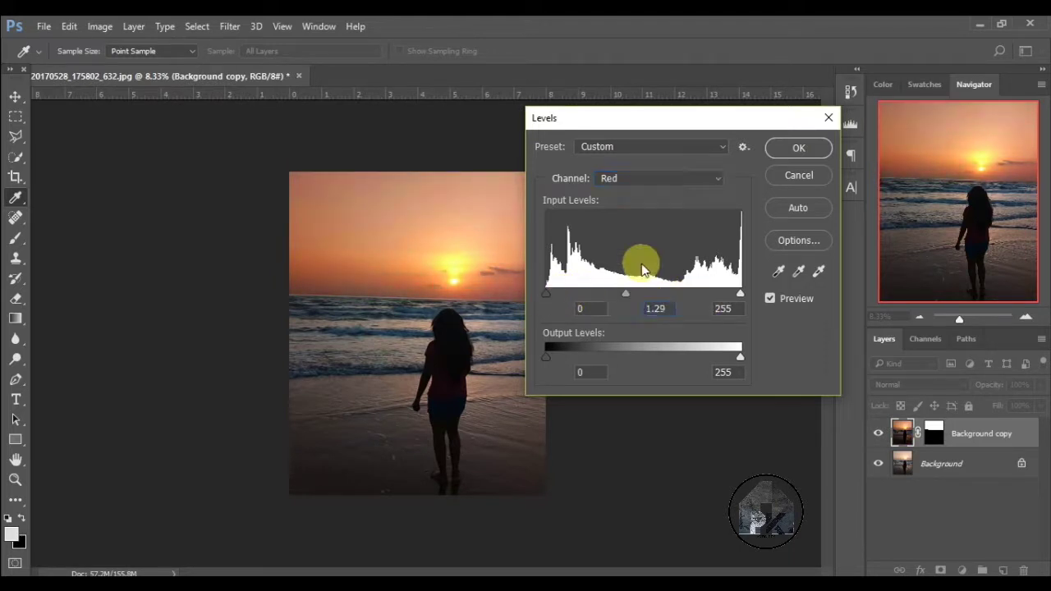
{"action": "left_click", "coordinate": [646, 184]}
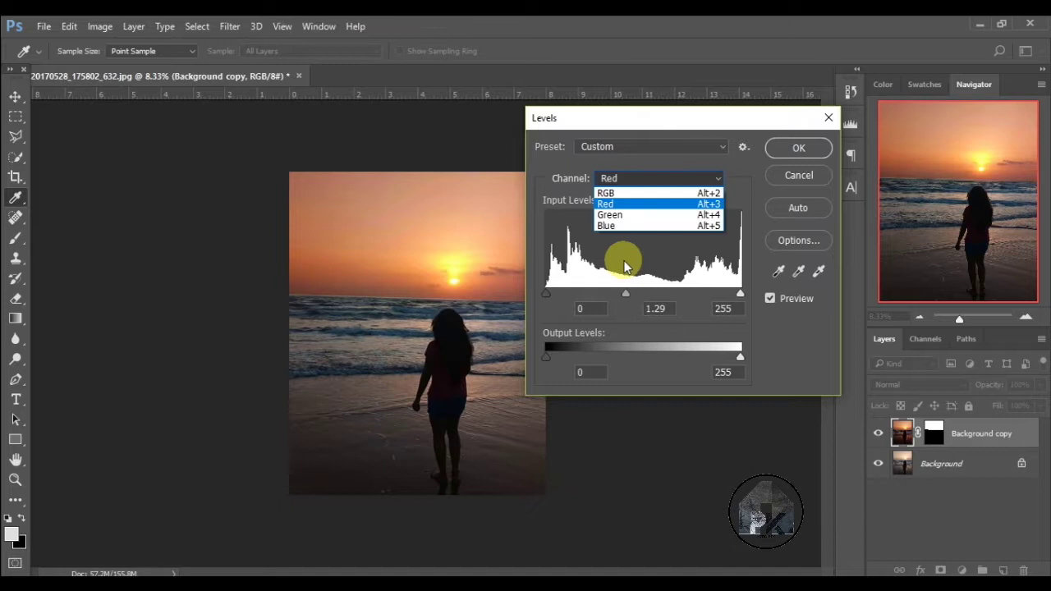
{"action": "left_click", "coordinate": [631, 214]}
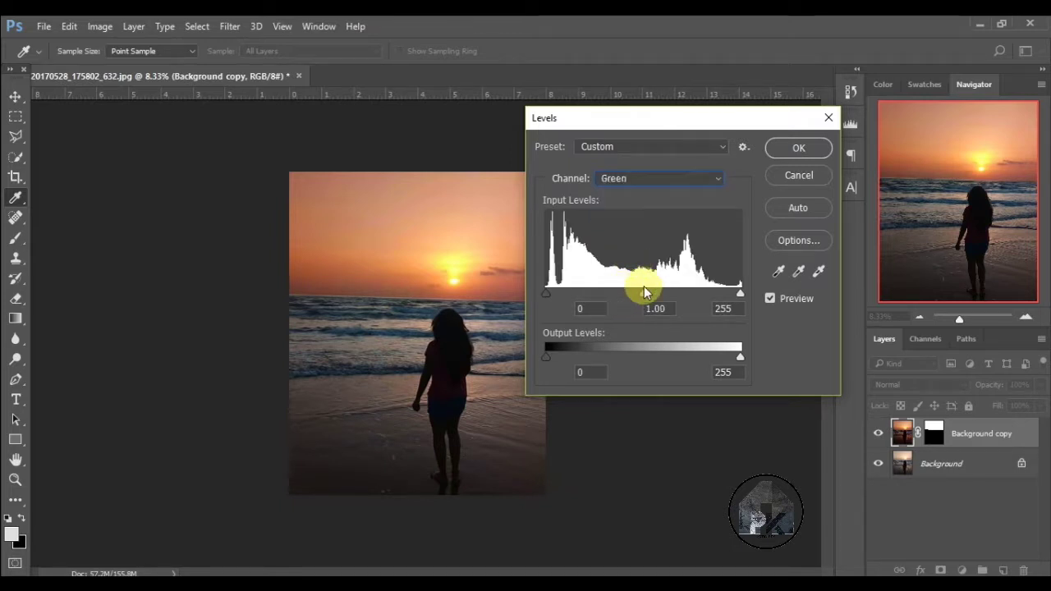
{"action": "mouse_move", "coordinate": [647, 291]}
{"action": "left_mouse_down"}
{"action": "mouse_move", "coordinate": [667, 298]}
{"action": "mouse_move", "coordinate": [617, 303]}
{"action": "mouse_move", "coordinate": [649, 306]}
{"action": "left_mouse_up"}
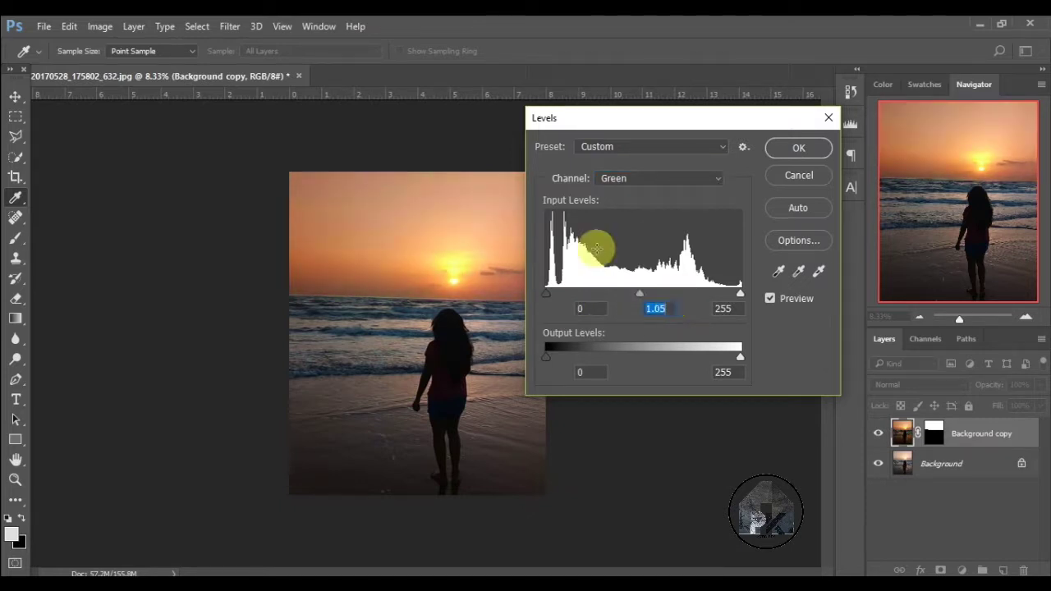
{"action": "left_click", "coordinate": [646, 176]}
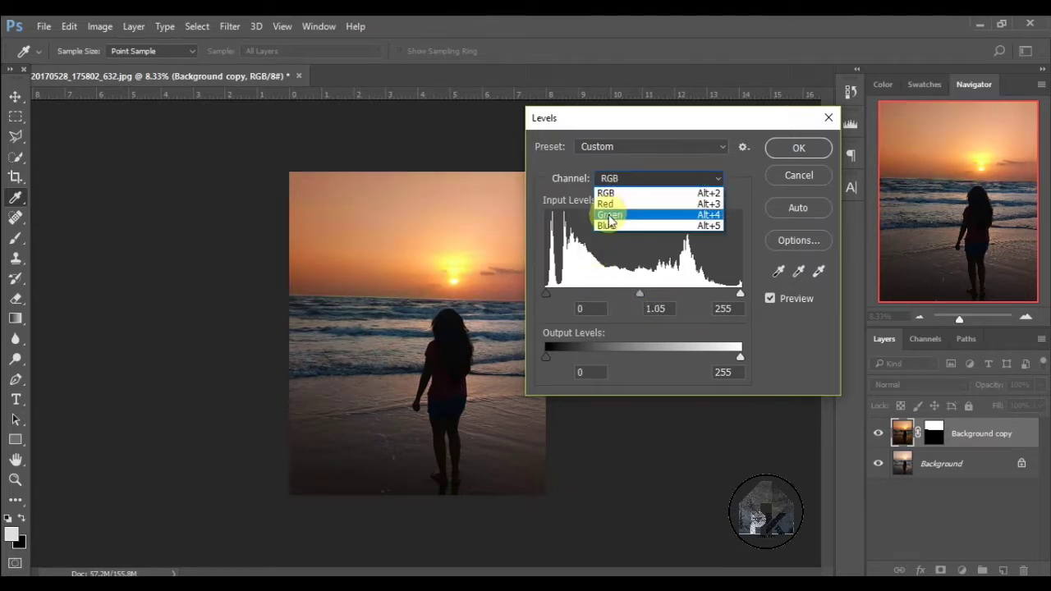
{"action": "left_click", "coordinate": [607, 225]}
{"action": "mouse_move", "coordinate": [638, 293]}
{"action": "left_mouse_down"}
{"action": "mouse_move", "coordinate": [620, 302]}
{"action": "mouse_move", "coordinate": [671, 301]}
{"action": "mouse_move", "coordinate": [608, 304]}
{"action": "left_mouse_up"}
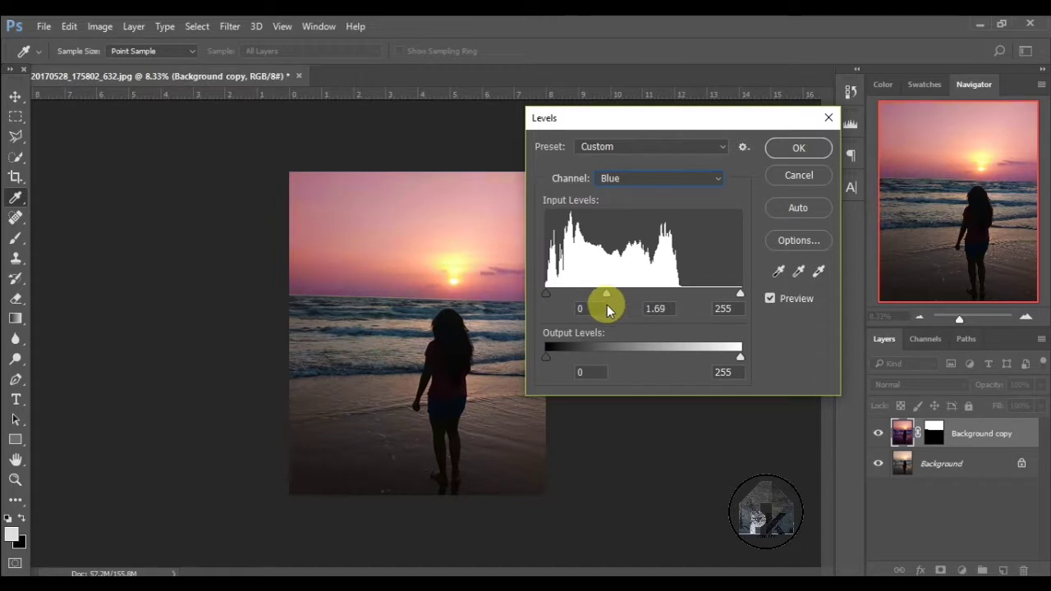
{"action": "mouse_move", "coordinate": [622, 310]}
{"action": "left_mouse_down"}
{"action": "mouse_move", "coordinate": [575, 313]}
{"action": "mouse_move", "coordinate": [622, 313]}
{"action": "left_mouse_up"}
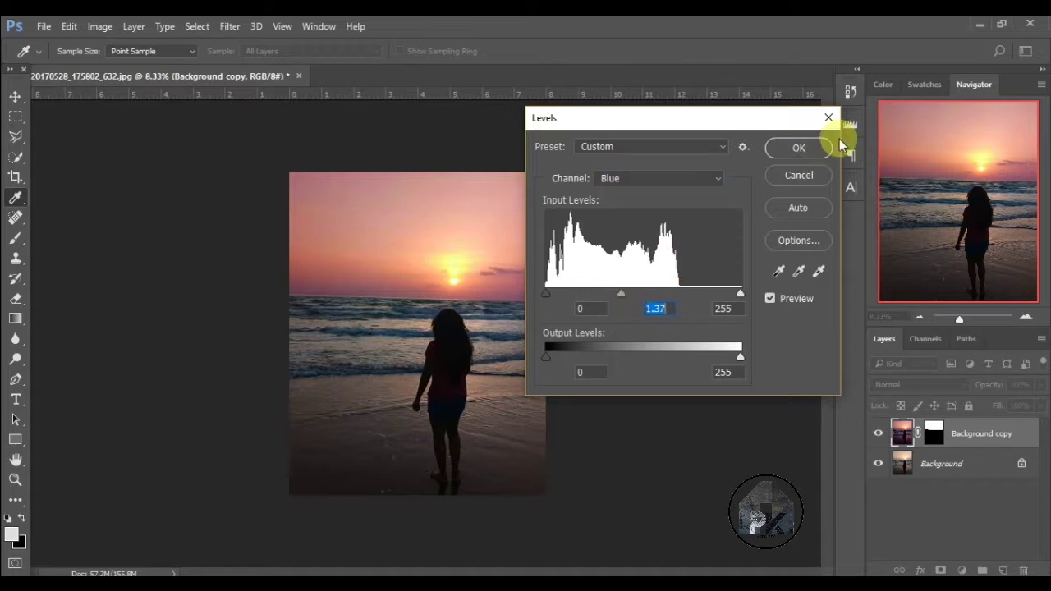
Apply the pink Levels result and toggle Background copy to compare before and after
{"action": "left_click", "coordinate": [795, 150]}
{"action": "key", "text": "p"}
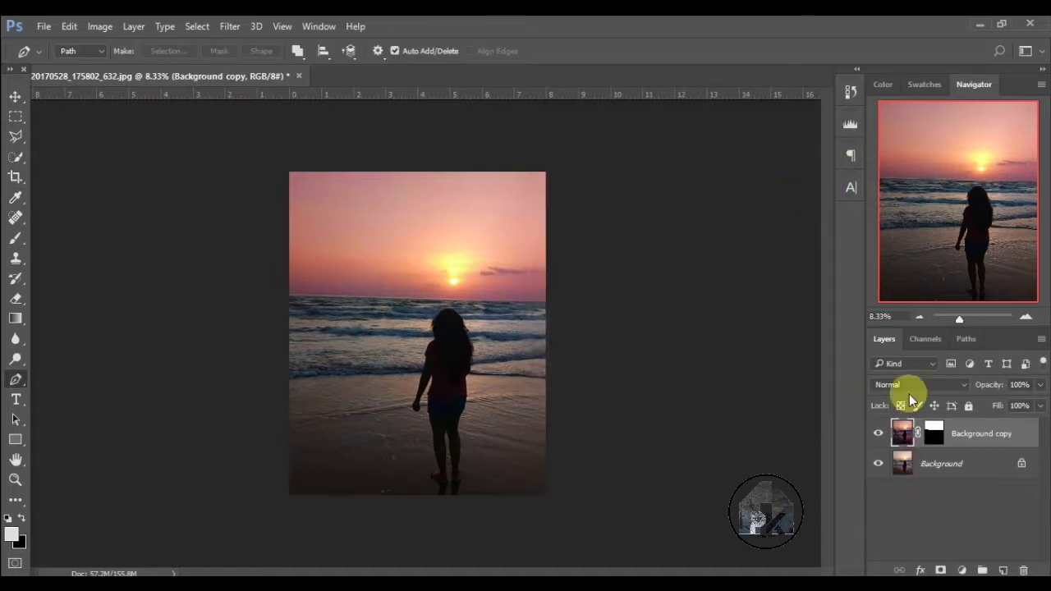
{"action": "left_click", "coordinate": [879, 433]}
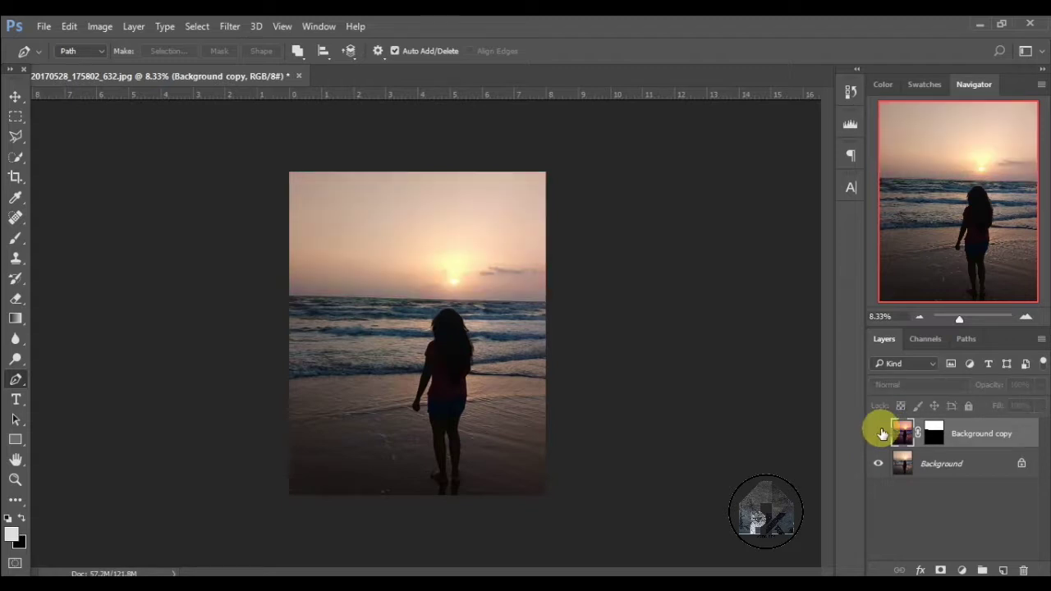
{"action": "left_click", "coordinate": [879, 433]}
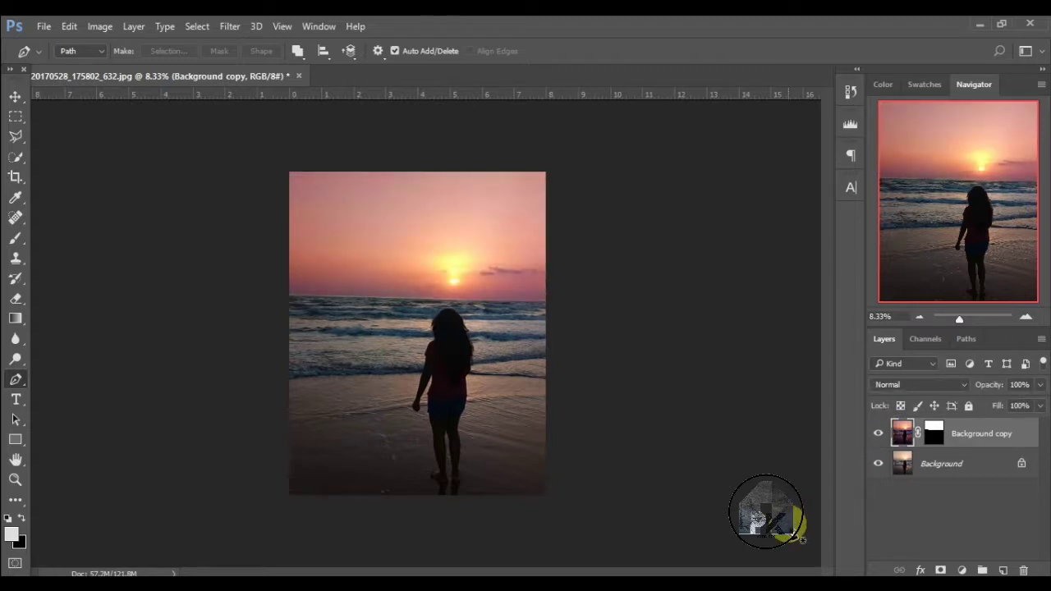
Open Photo Filter on Background copy with Warming Filter (85) at 25% density
{"action": "left_click", "coordinate": [1026, 316]}
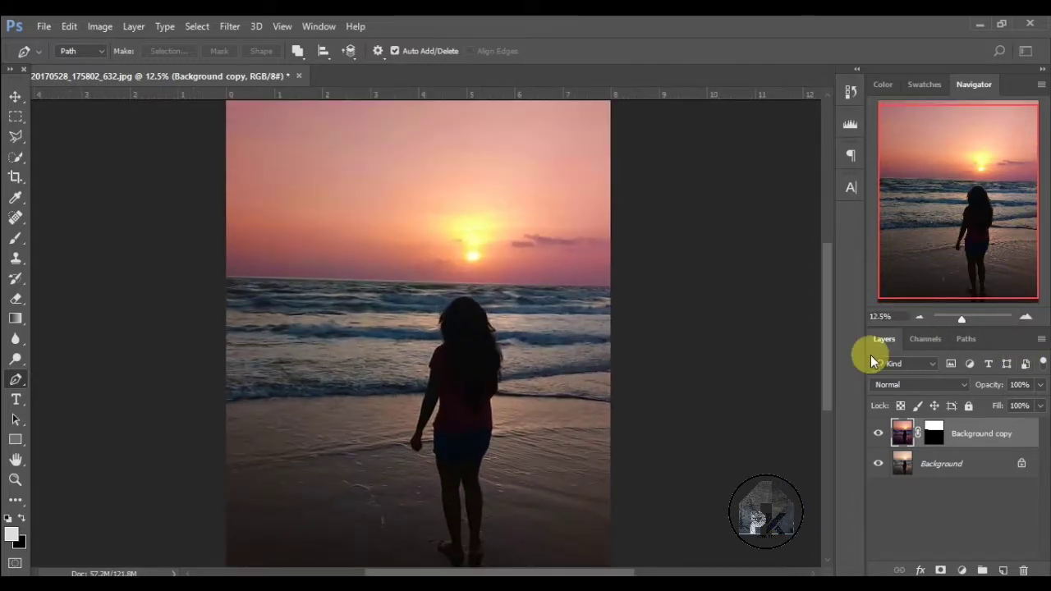
{"action": "left_click", "coordinate": [920, 319]}
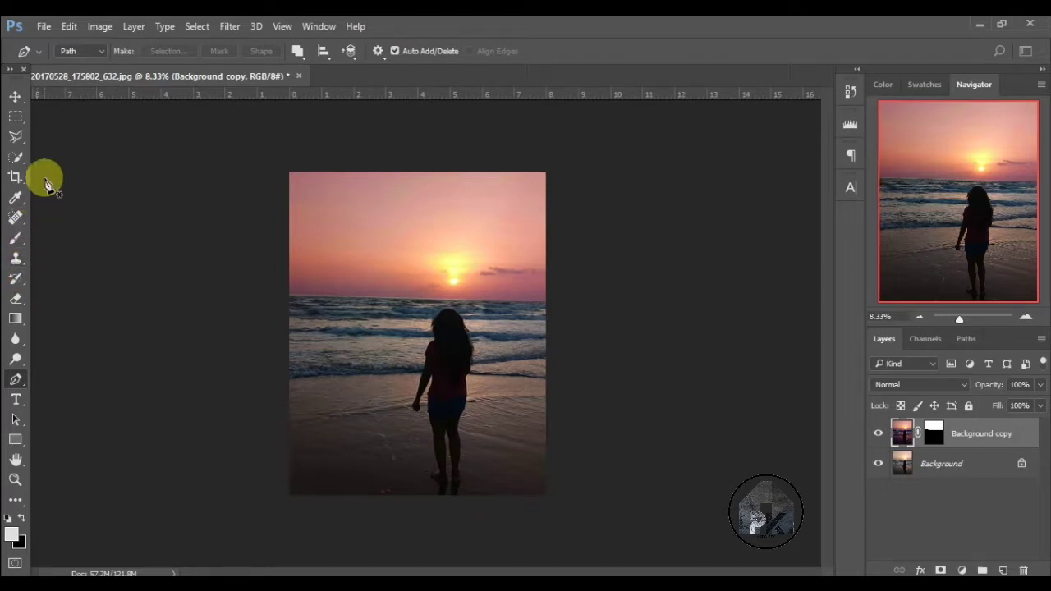
{"action": "left_click", "coordinate": [98, 26]}
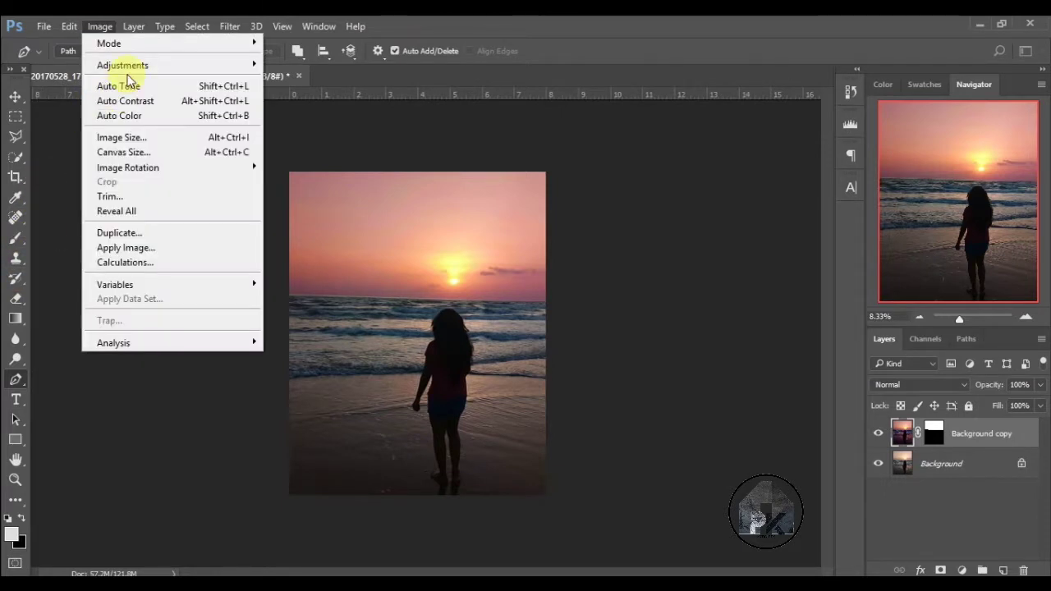
{"action": "mouse_move", "coordinate": [123, 64]}
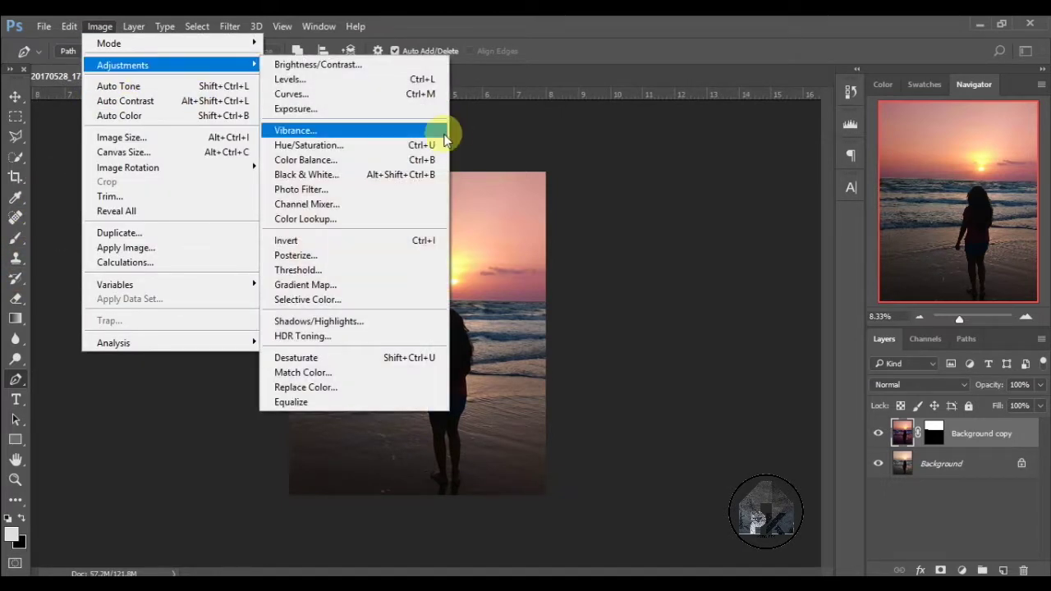
{"action": "left_click", "coordinate": [291, 190]}
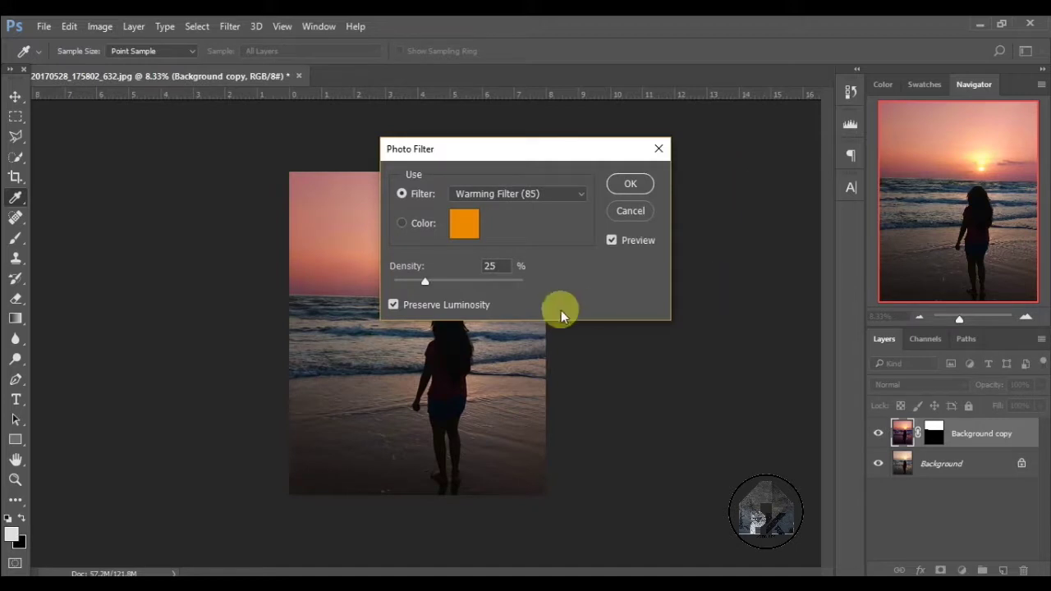
Apply the Warming Filter (85) photo filter at 50% density
{"action": "left_click_drag", "start_coordinate": [499, 153], "coordinate": [697, 123]}
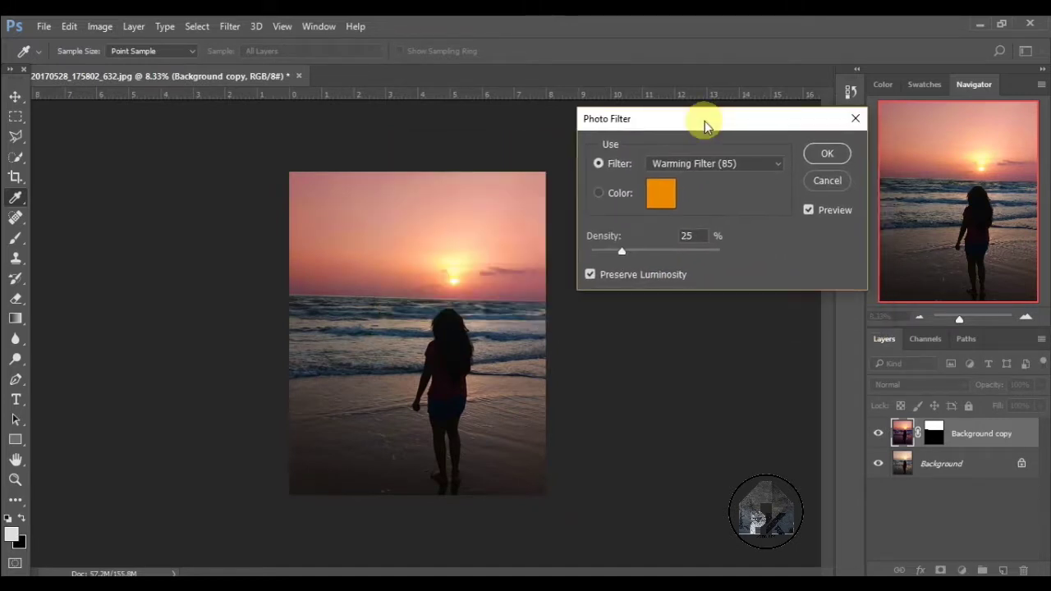
{"action": "left_click_drag", "start_coordinate": [618, 252], "coordinate": [638, 255]}
{"action": "left_click_drag", "start_coordinate": [655, 261], "coordinate": [535, 278]}
{"action": "left_click_drag", "start_coordinate": [610, 278], "coordinate": [640, 280]}
{"action": "key", "text": "Up"}
{"action": "key", "text": "Up"}
{"action": "key", "text": "Up"}
{"action": "key", "text": "Up"}
{"action": "left_click", "coordinate": [826, 155]}
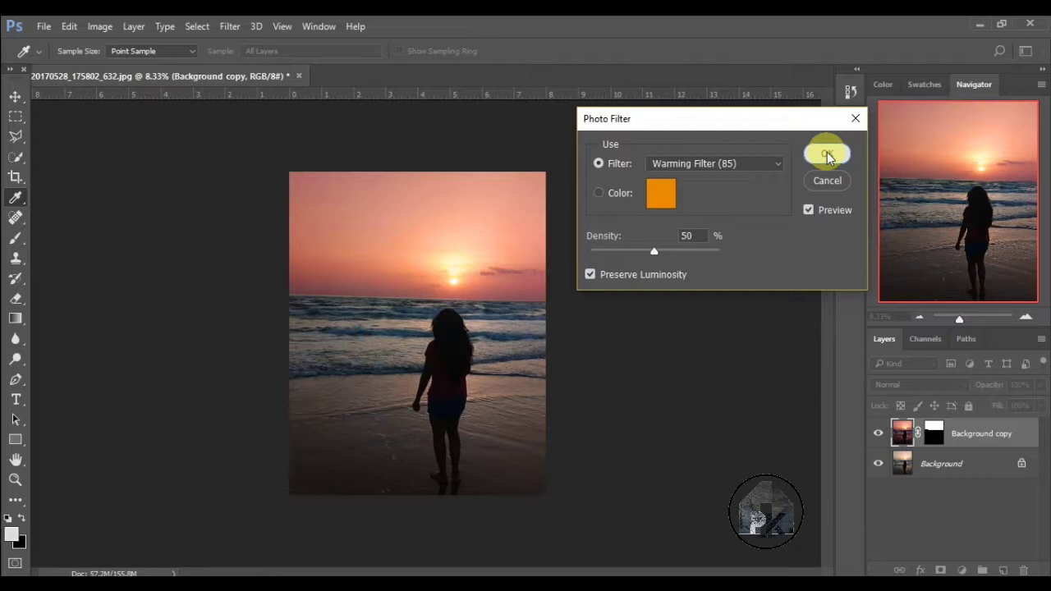
{"action": "left_click", "coordinate": [827, 155]}
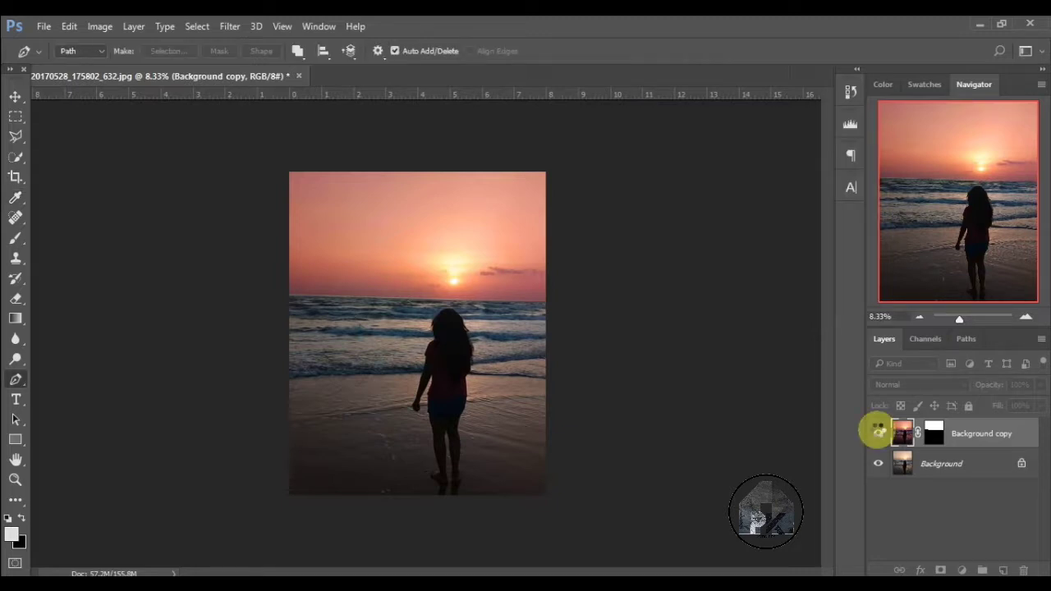
Compare the warmed layer with the original, then bring up the Image > Adjustments list
{"action": "left_click", "coordinate": [878, 434]}
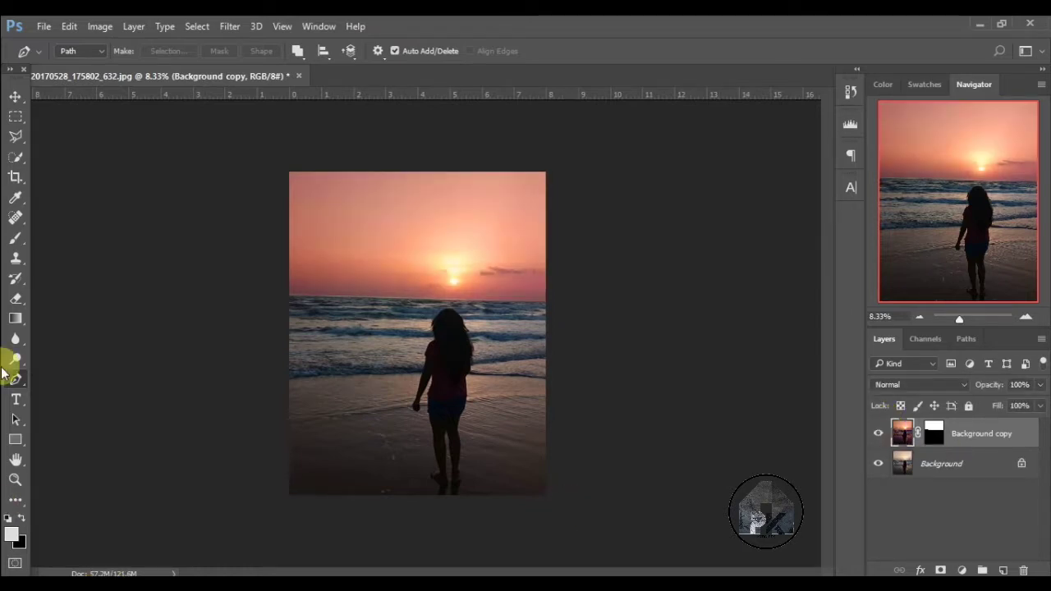
{"action": "left_click", "coordinate": [97, 26]}
{"action": "mouse_move", "coordinate": [123, 65]}
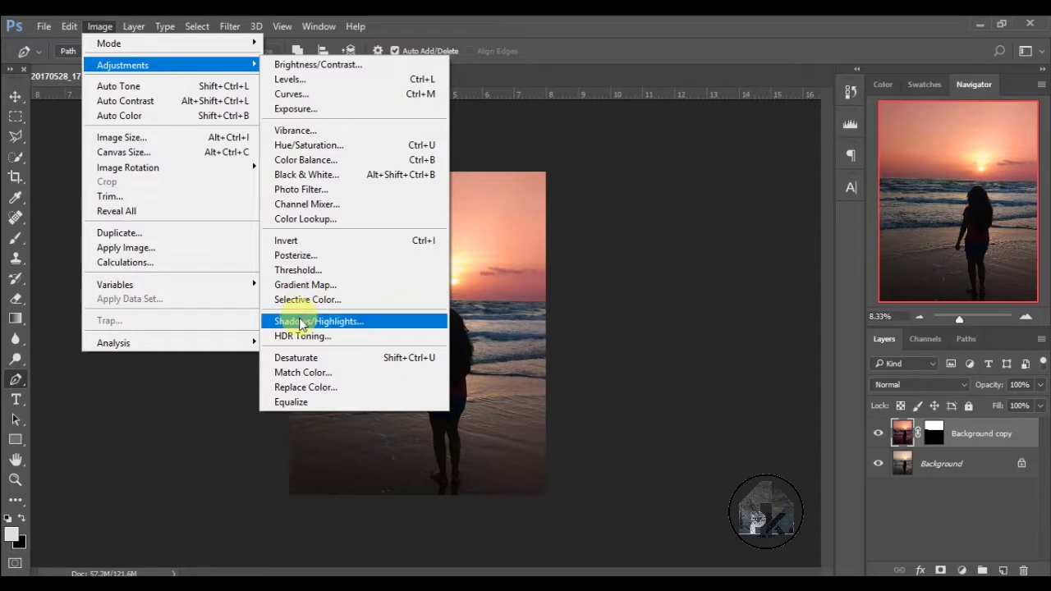
Set Selective Color Reds to Cyan -100, Magenta +1, Yellow +35 and Black +10
{"action": "left_click", "coordinate": [302, 303]}
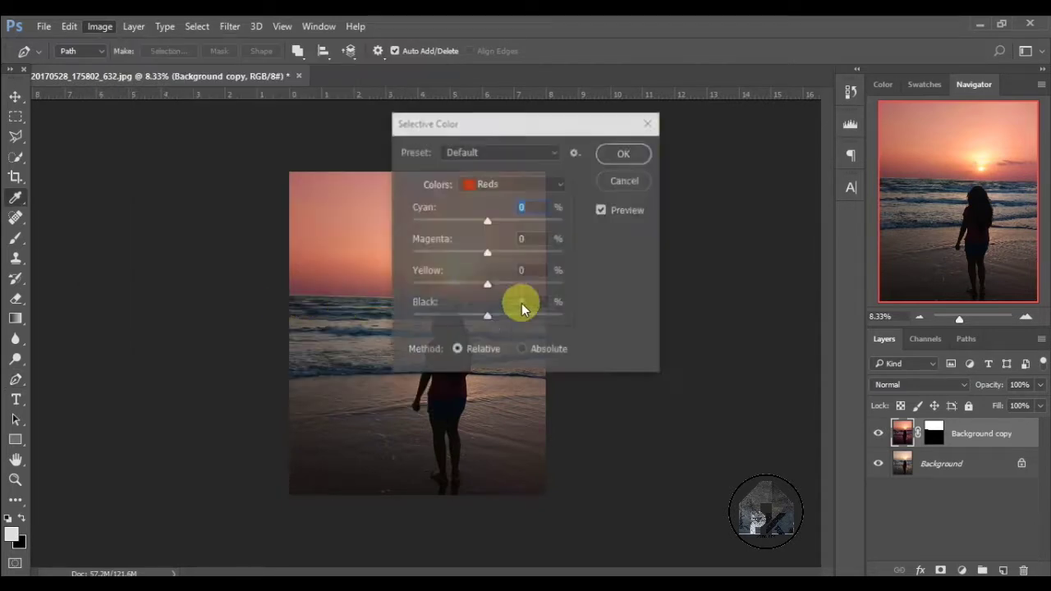
{"action": "left_click_drag", "start_coordinate": [529, 123], "coordinate": [695, 151]}
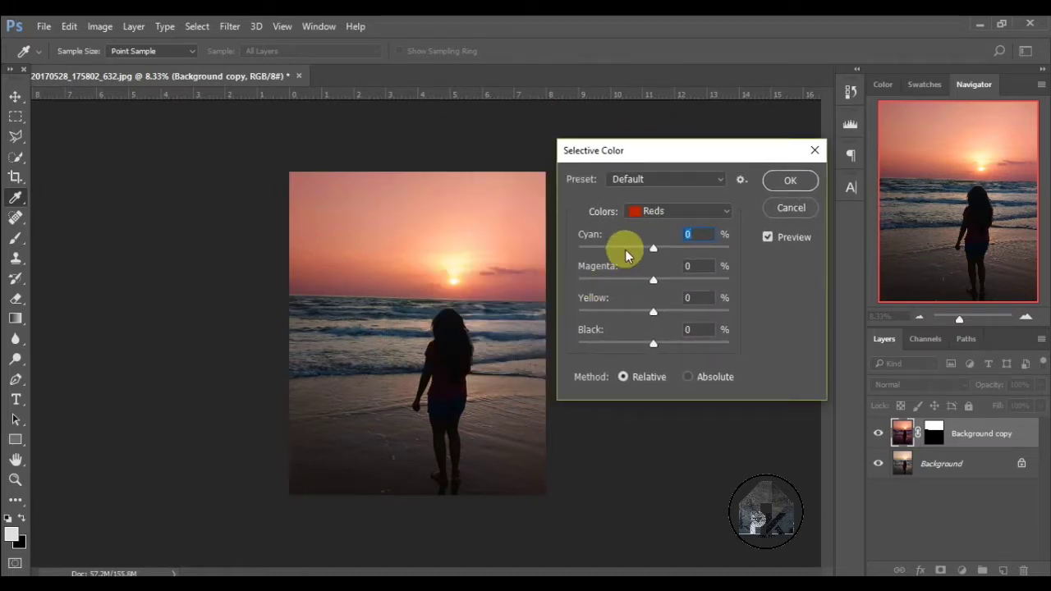
{"action": "mouse_move", "coordinate": [626, 254]}
{"action": "left_mouse_down"}
{"action": "mouse_move", "coordinate": [526, 252]}
{"action": "mouse_move", "coordinate": [766, 257]}
{"action": "mouse_move", "coordinate": [457, 274]}
{"action": "left_mouse_up"}
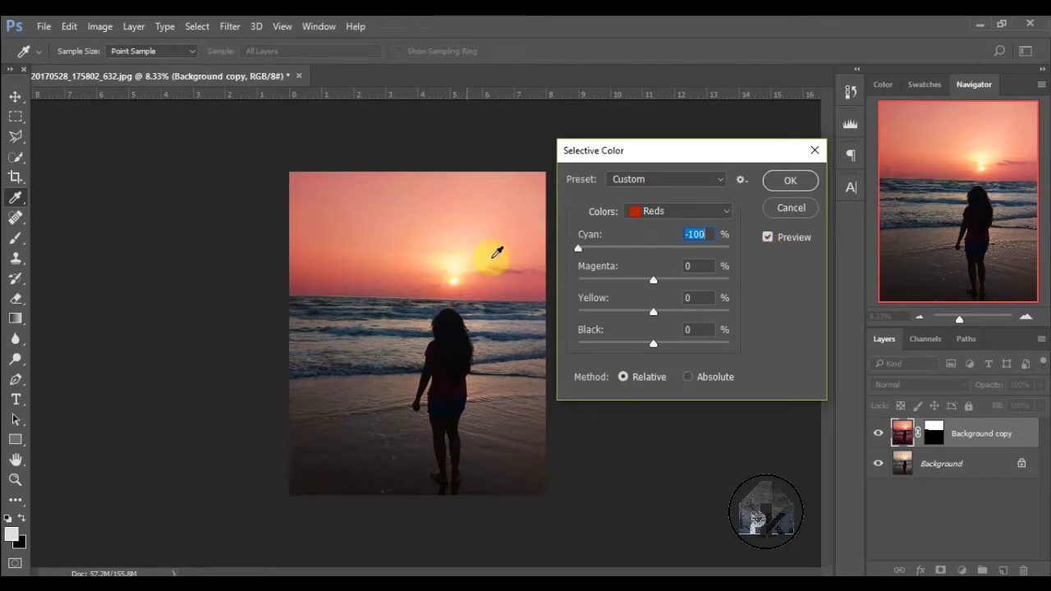
{"action": "left_click", "coordinate": [599, 281]}
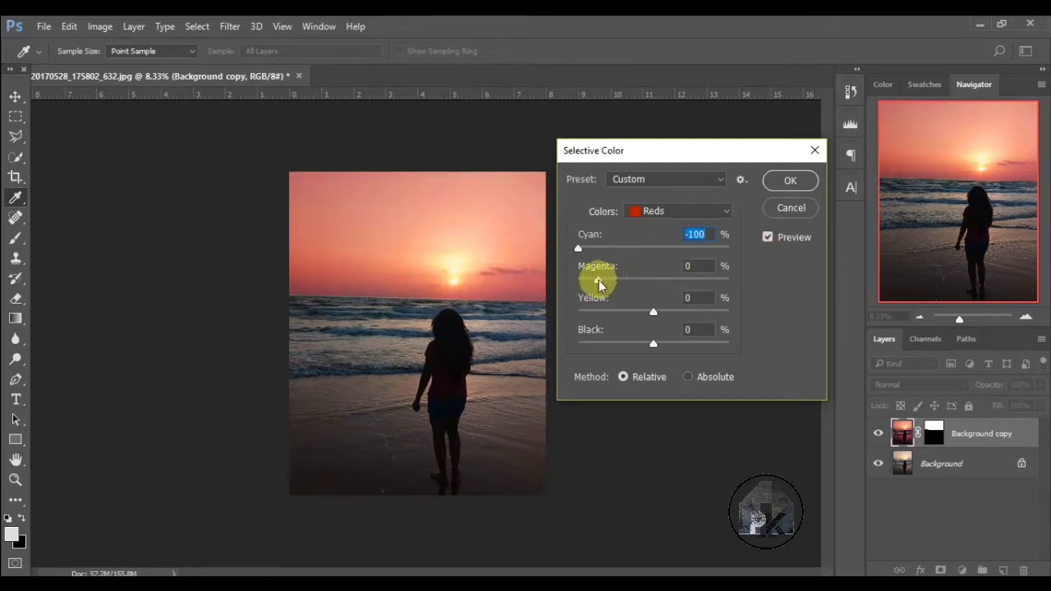
{"action": "mouse_move", "coordinate": [599, 281]}
{"action": "left_mouse_down"}
{"action": "mouse_move", "coordinate": [771, 310]}
{"action": "mouse_move", "coordinate": [657, 298]}
{"action": "mouse_move", "coordinate": [638, 308]}
{"action": "mouse_move", "coordinate": [653, 306]}
{"action": "left_mouse_up"}
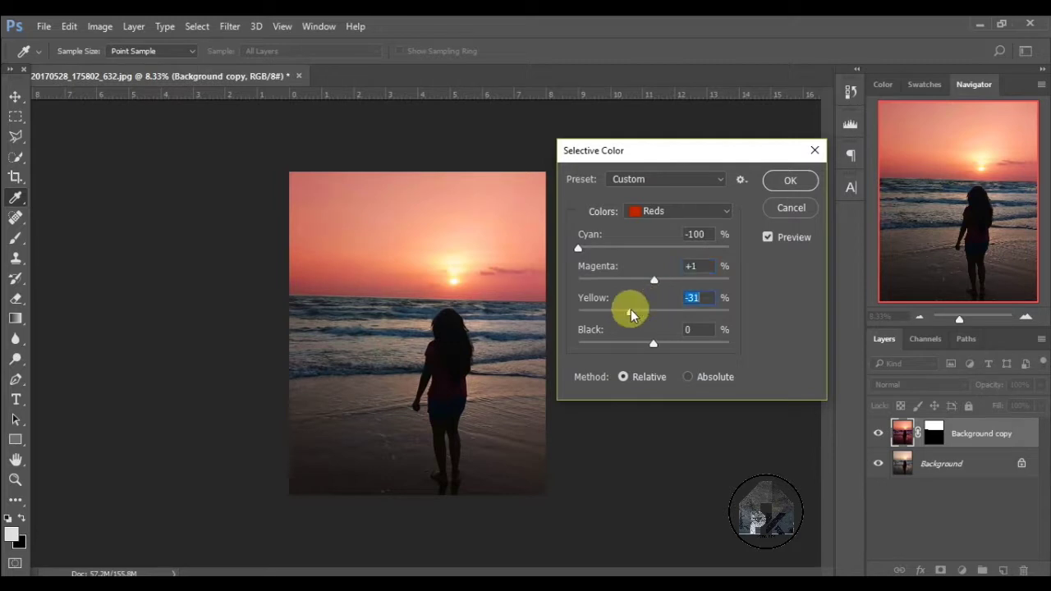
{"action": "mouse_move", "coordinate": [630, 315]}
{"action": "left_mouse_down"}
{"action": "mouse_move", "coordinate": [566, 320]}
{"action": "mouse_move", "coordinate": [738, 314]}
{"action": "mouse_move", "coordinate": [723, 315]}
{"action": "left_mouse_up"}
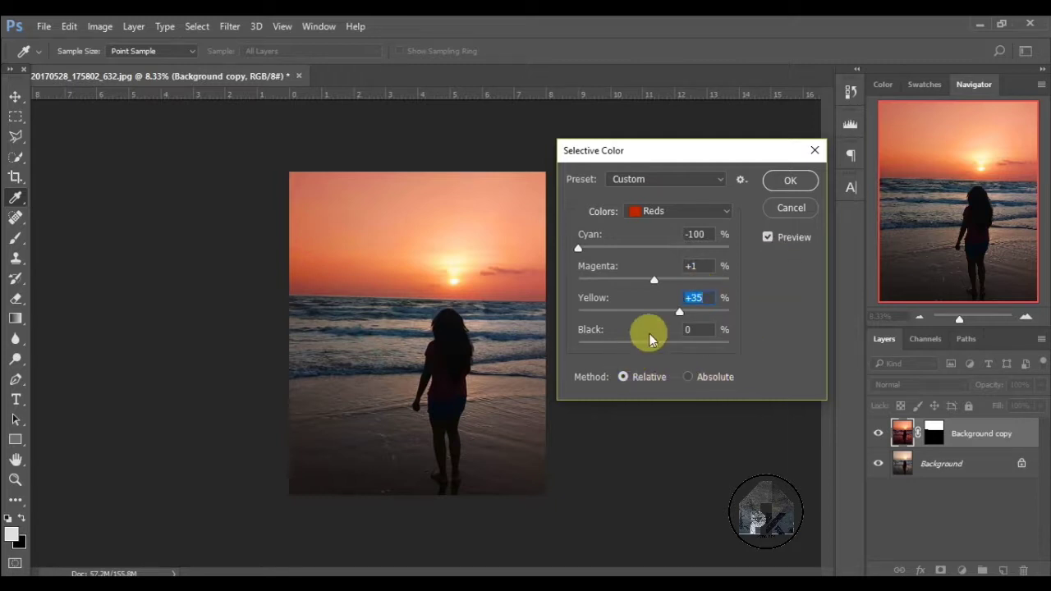
{"action": "mouse_move", "coordinate": [648, 343]}
{"action": "left_mouse_down"}
{"action": "mouse_move", "coordinate": [631, 340]}
{"action": "mouse_move", "coordinate": [665, 343]}
{"action": "mouse_move", "coordinate": [649, 340]}
{"action": "left_mouse_up"}
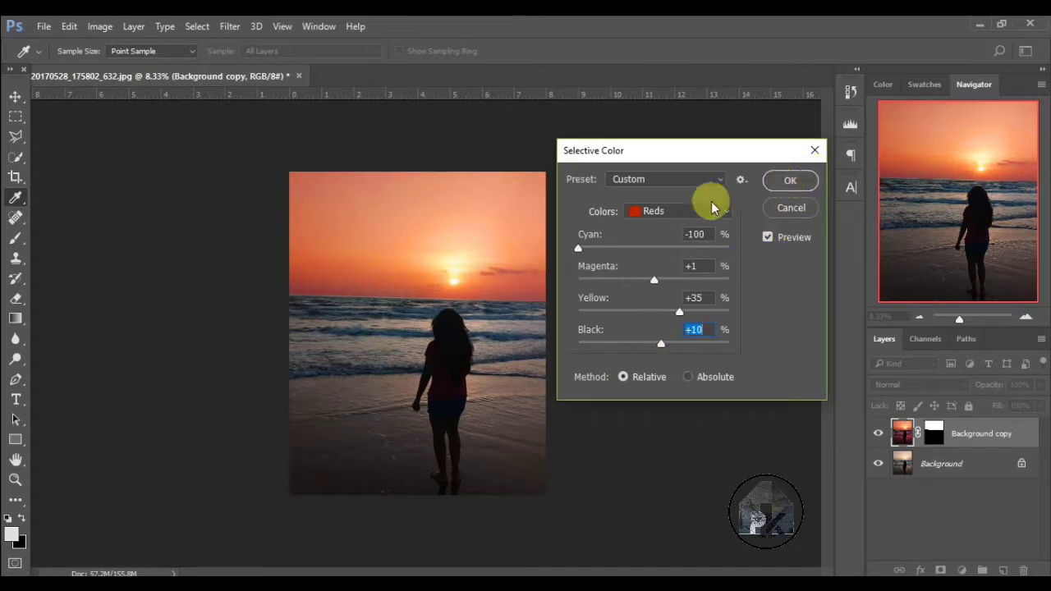
Set Selective Color Yellows to Magenta -100 and Black +20, then apply it
{"action": "left_click", "coordinate": [663, 211]}
{"action": "left_click", "coordinate": [649, 239]}
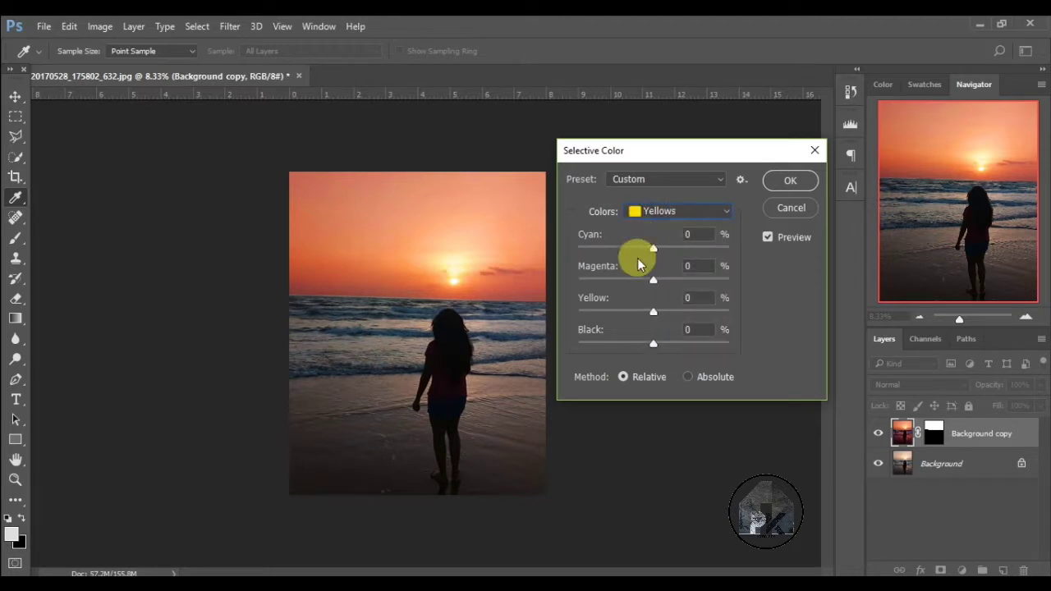
{"action": "mouse_move", "coordinate": [624, 280]}
{"action": "left_mouse_down"}
{"action": "mouse_move", "coordinate": [539, 291]}
{"action": "mouse_move", "coordinate": [762, 271]}
{"action": "mouse_move", "coordinate": [536, 287]}
{"action": "left_mouse_up"}
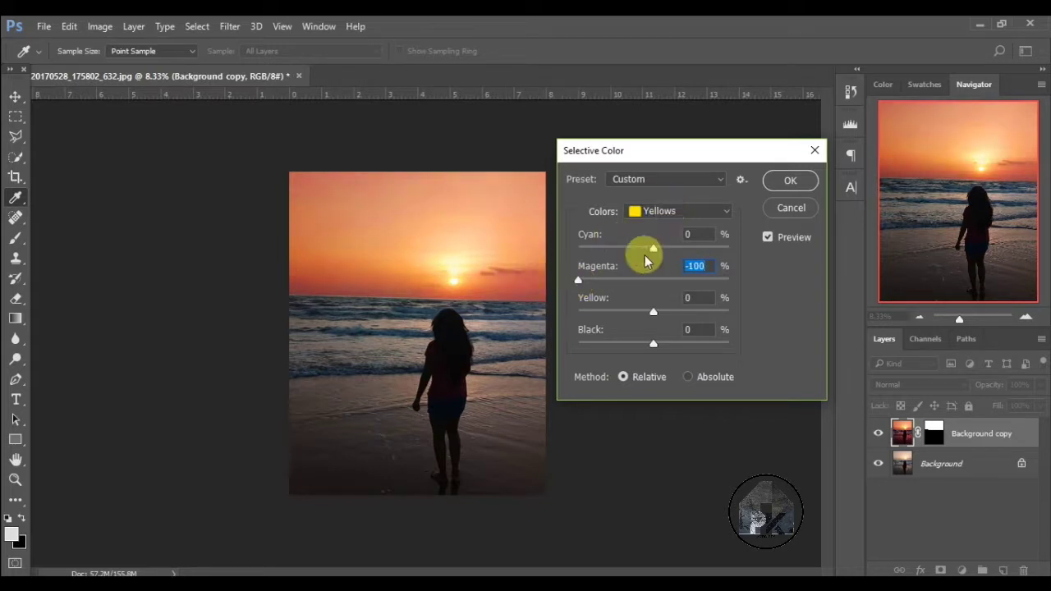
{"action": "mouse_move", "coordinate": [624, 304]}
{"action": "left_mouse_down"}
{"action": "mouse_move", "coordinate": [551, 305]}
{"action": "mouse_move", "coordinate": [539, 315]}
{"action": "mouse_move", "coordinate": [692, 312]}
{"action": "mouse_move", "coordinate": [653, 316]}
{"action": "mouse_move", "coordinate": [642, 349]}
{"action": "mouse_move", "coordinate": [556, 345]}
{"action": "mouse_move", "coordinate": [812, 343]}
{"action": "mouse_move", "coordinate": [670, 353]}
{"action": "left_mouse_up"}
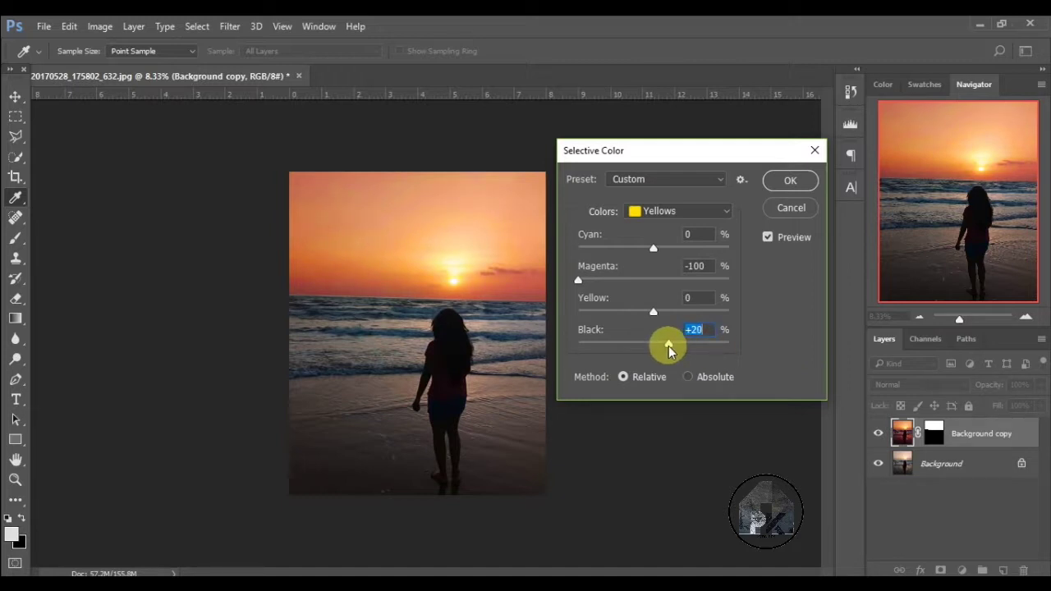
{"action": "left_click", "coordinate": [696, 211]}
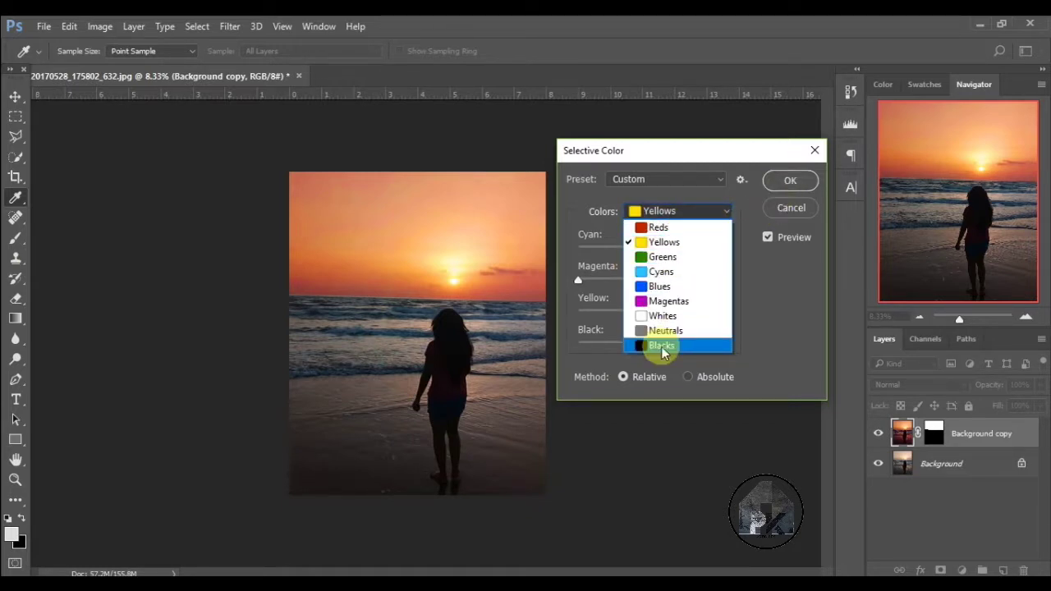
{"action": "left_click", "coordinate": [808, 182]}
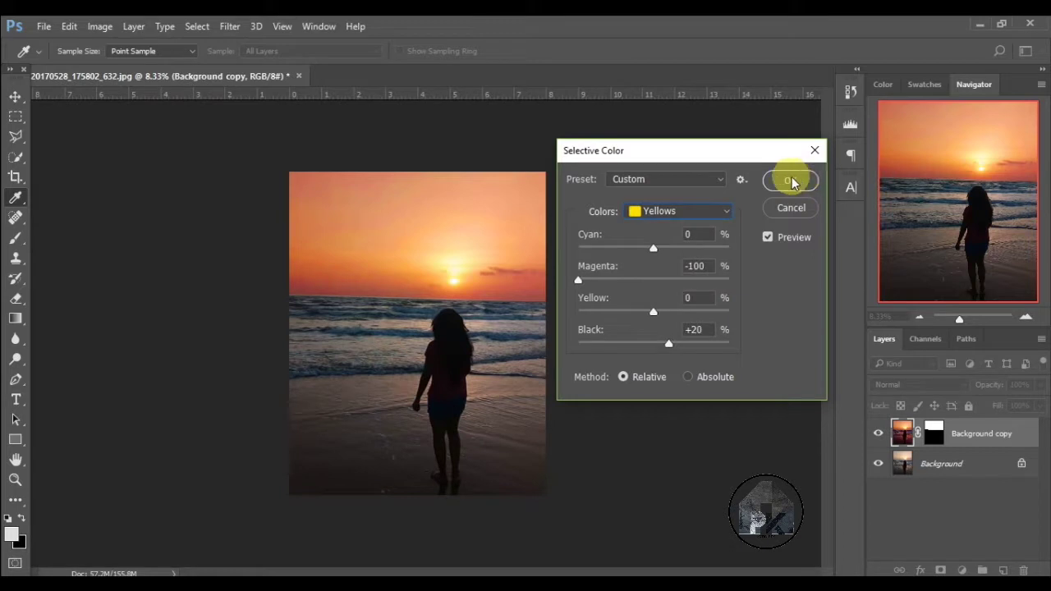
{"action": "key", "text": "p"}
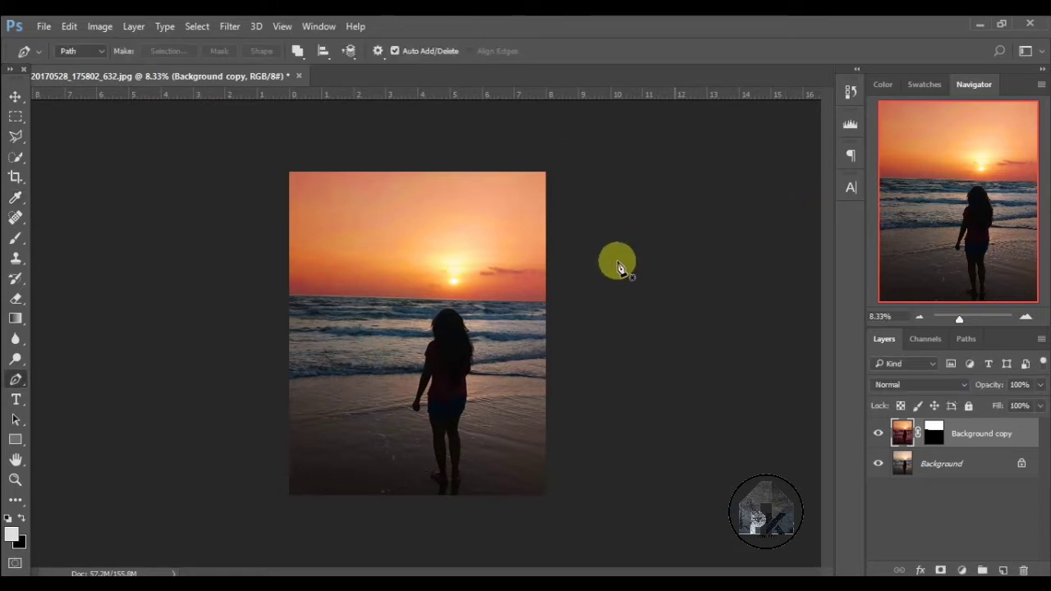
Toggle Background copy's visibility to compare the edited sky with the original
{"action": "left_click", "coordinate": [882, 439]}
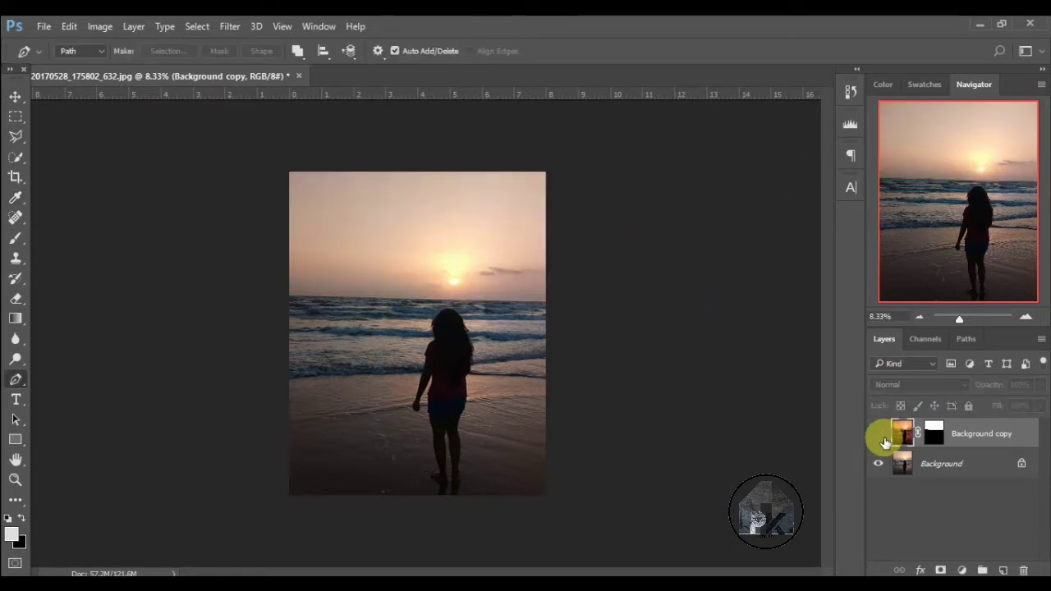
{"action": "left_click", "coordinate": [882, 438]}
{"action": "left_click", "coordinate": [882, 439]}
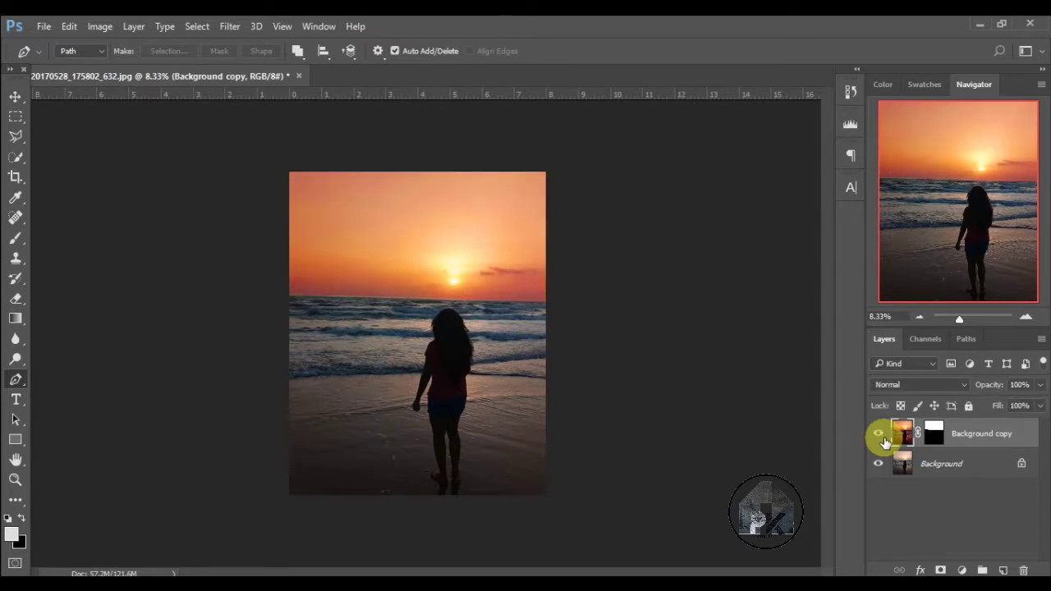
{"action": "right_click", "coordinate": [958, 434]}
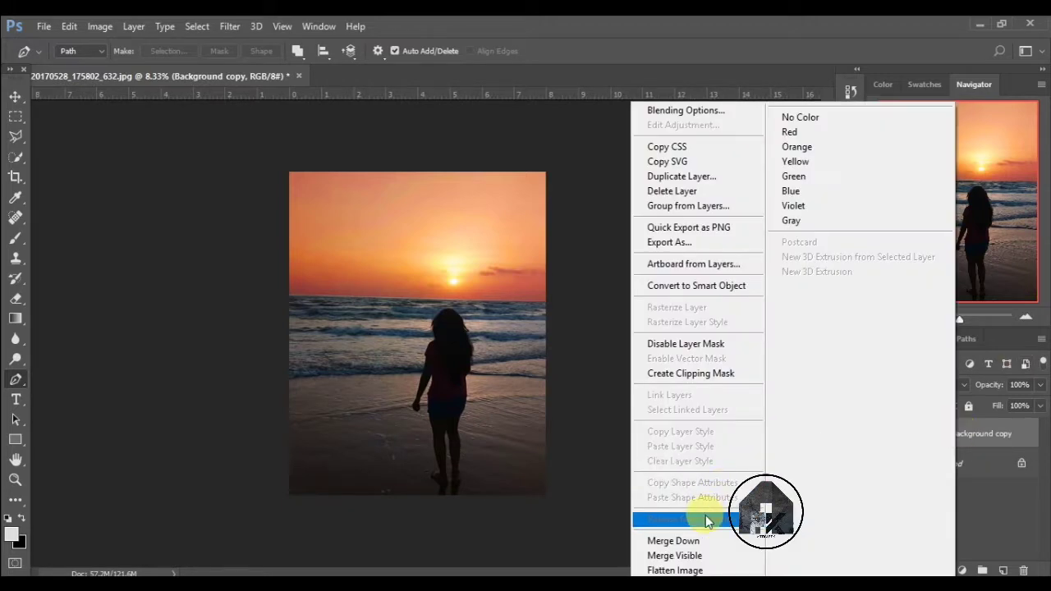
{"action": "left_click", "coordinate": [1018, 486]}
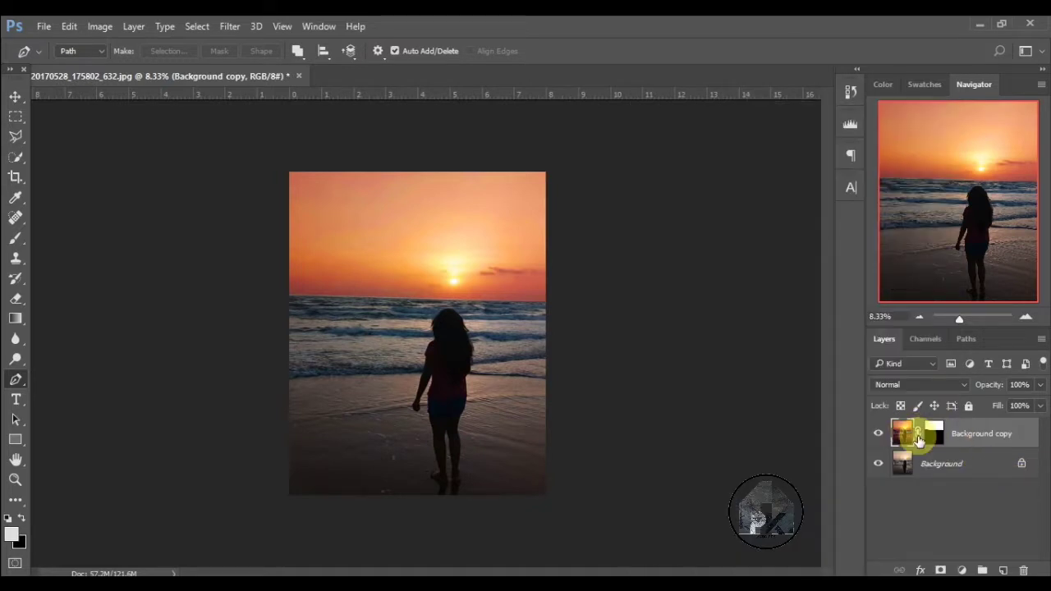
Add the layer mask to the selection and apply the mask to Background copy
{"action": "right_click", "coordinate": [920, 442]}
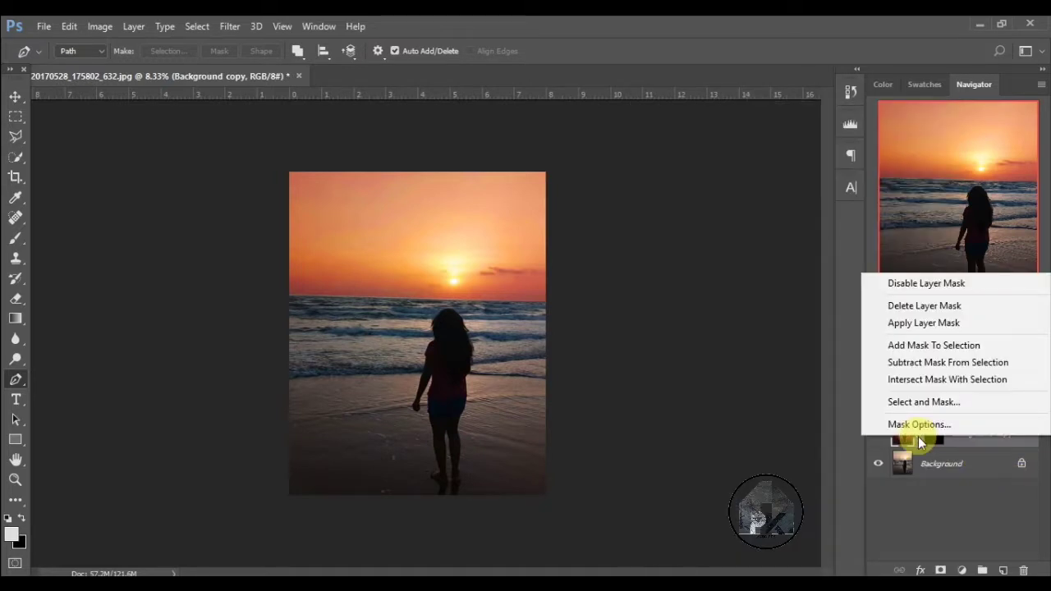
{"action": "left_click", "coordinate": [914, 344]}
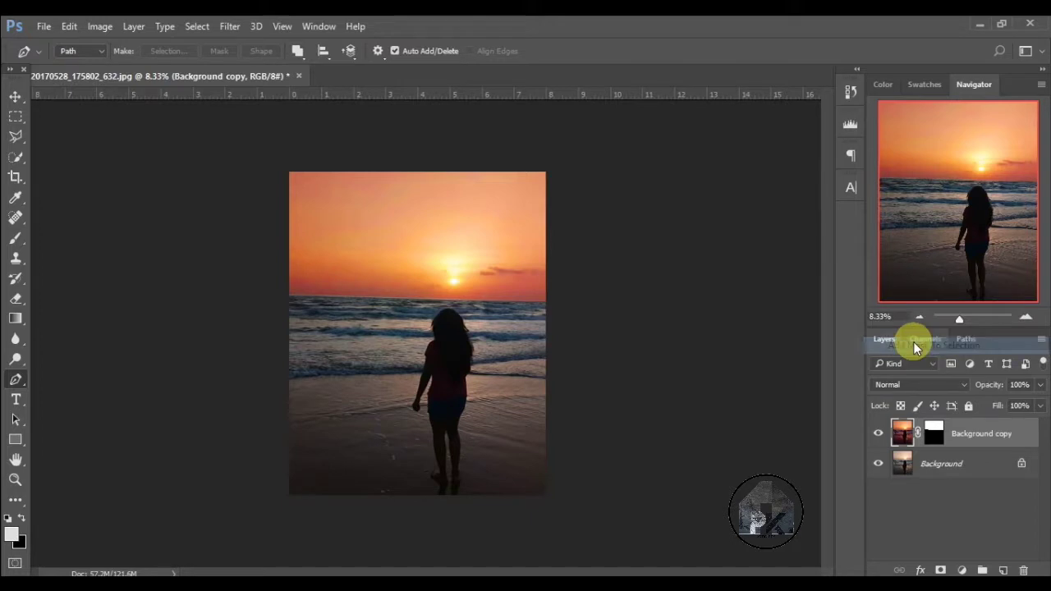
{"action": "right_click", "coordinate": [919, 435]}
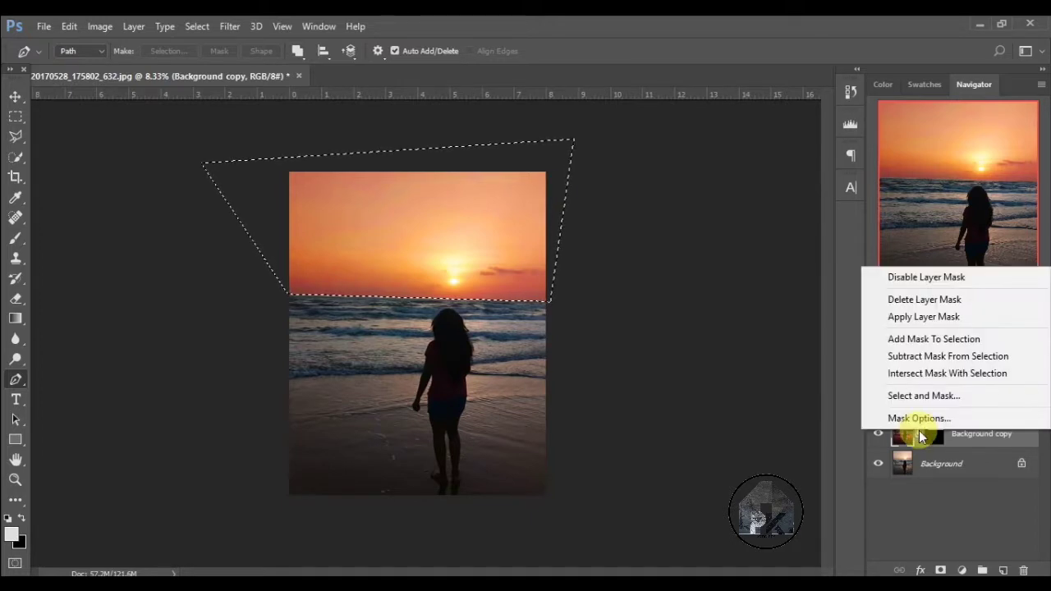
{"action": "left_click", "coordinate": [942, 319]}
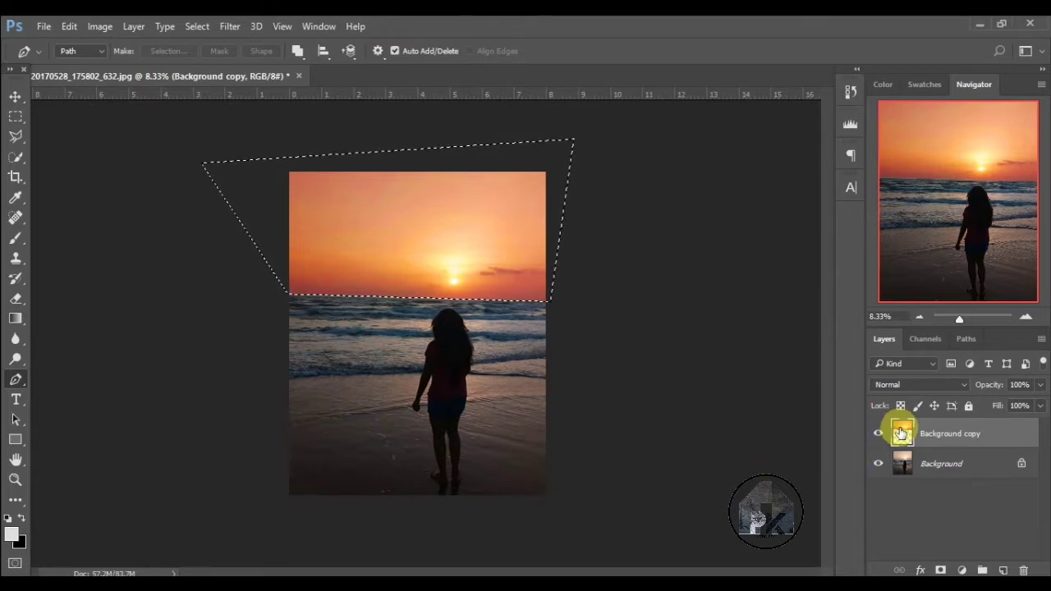
Invert the selection and toggle Background copy's visibility to check it
{"action": "left_click", "coordinate": [197, 25]}
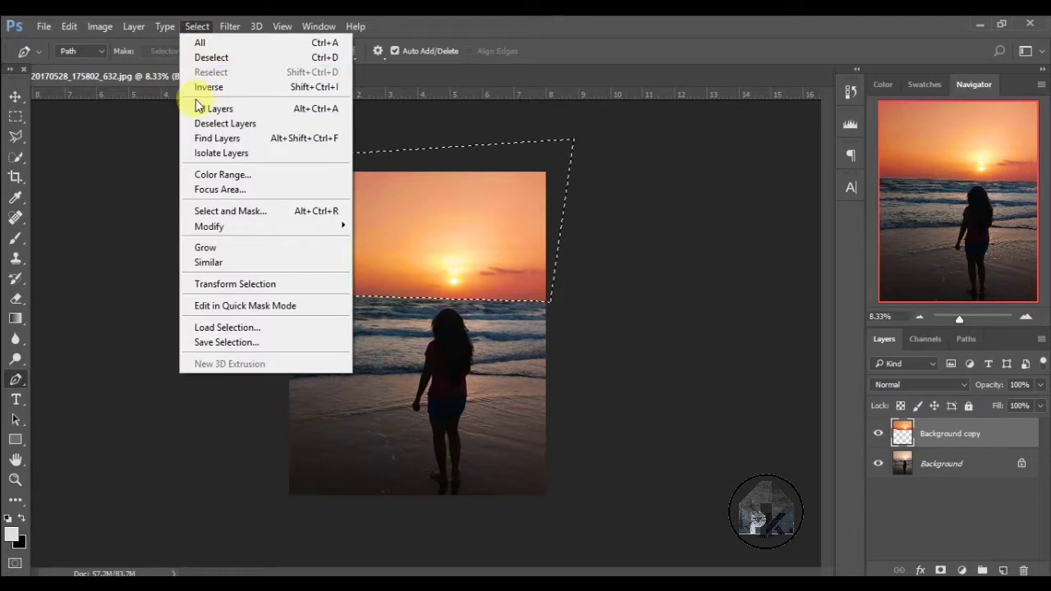
{"action": "left_click", "coordinate": [201, 87]}
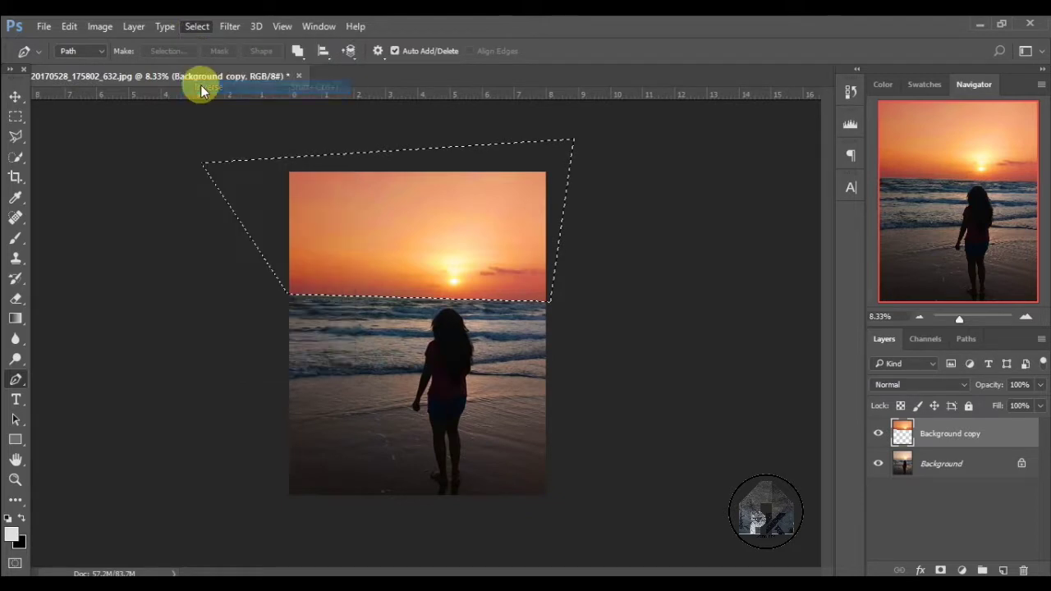
{"action": "left_click", "coordinate": [879, 436]}
{"action": "left_click", "coordinate": [878, 436]}
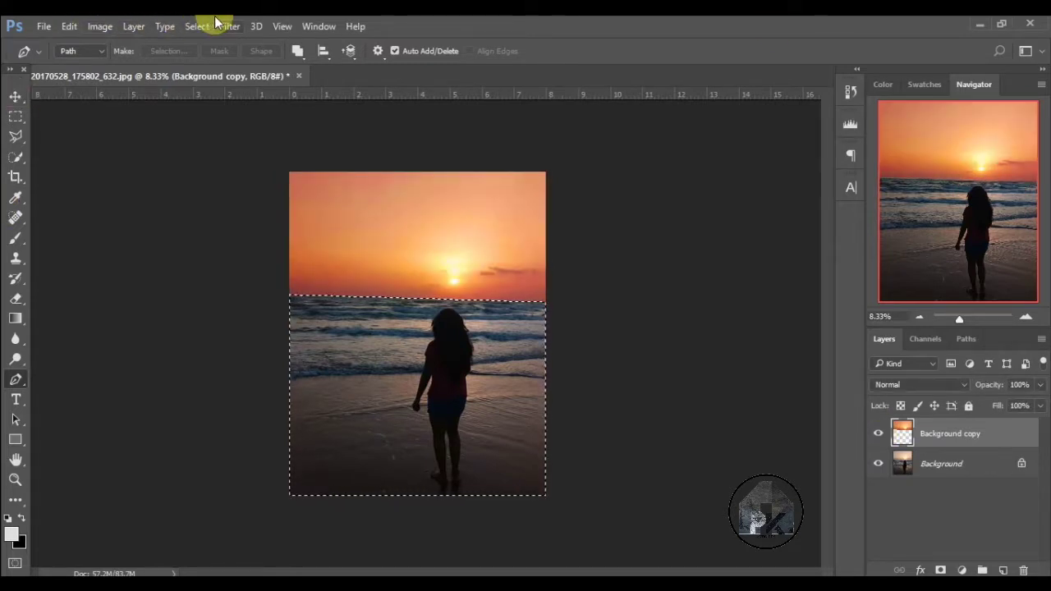
Delete the Apply Layer Mask state in History to restore the layer mask
{"action": "left_click", "coordinate": [849, 94]}
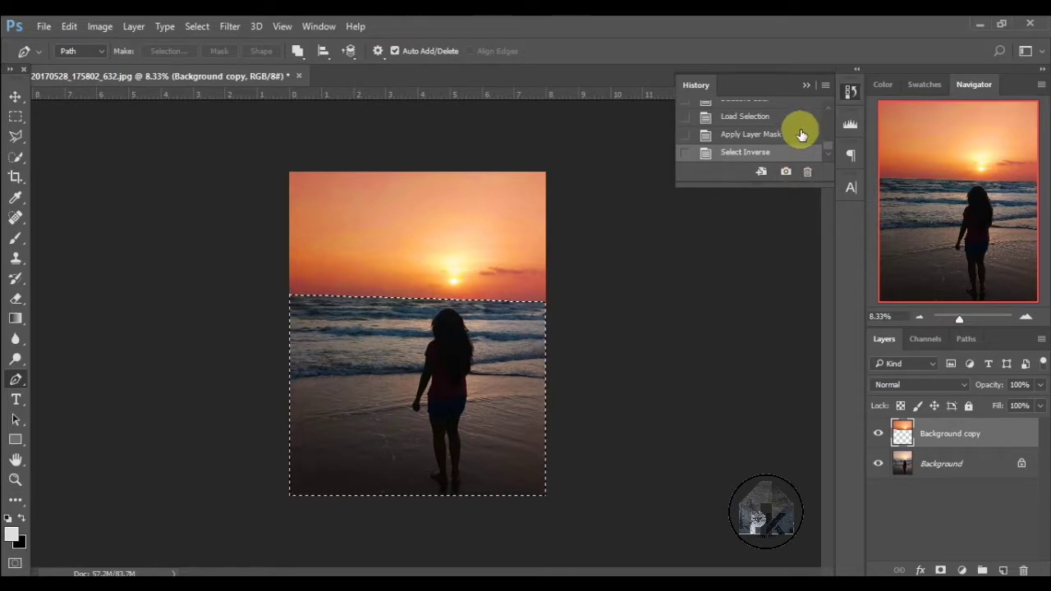
{"action": "left_click", "coordinate": [801, 135]}
{"action": "left_click", "coordinate": [805, 171]}
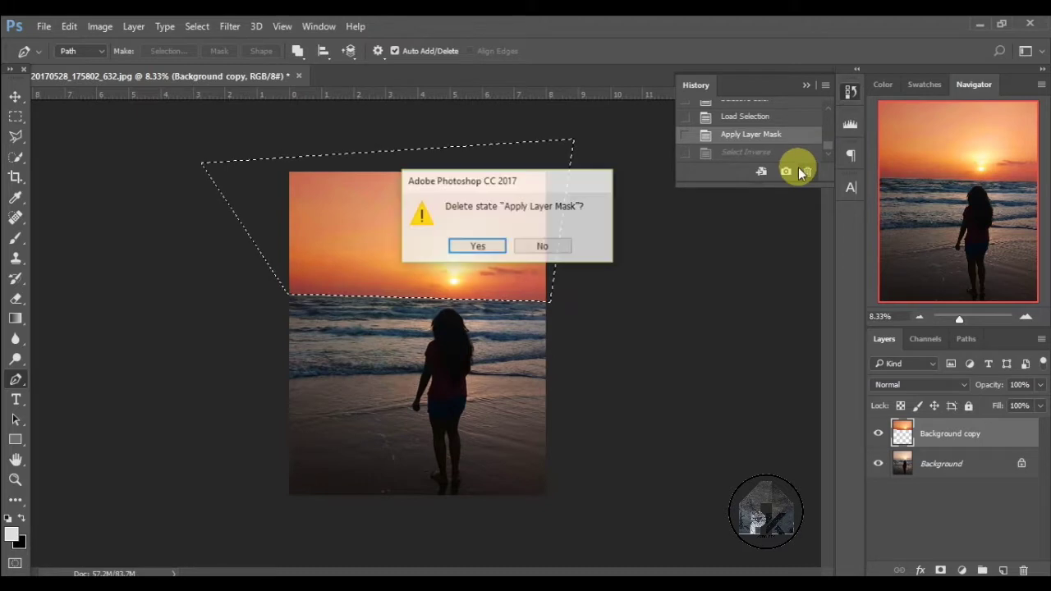
{"action": "key", "text": "Return"}
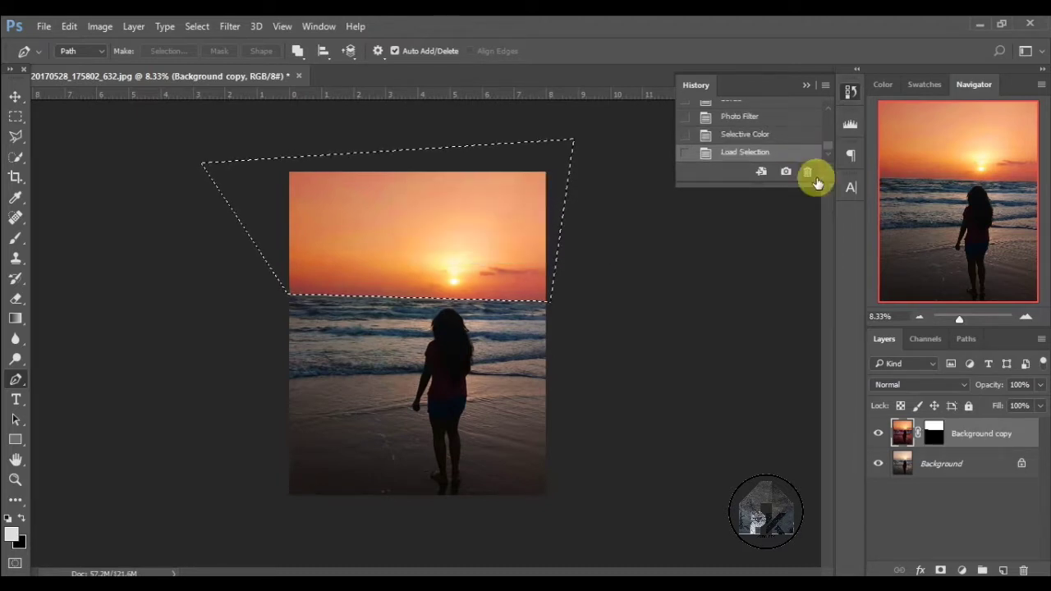
{"action": "left_click", "coordinate": [828, 95]}
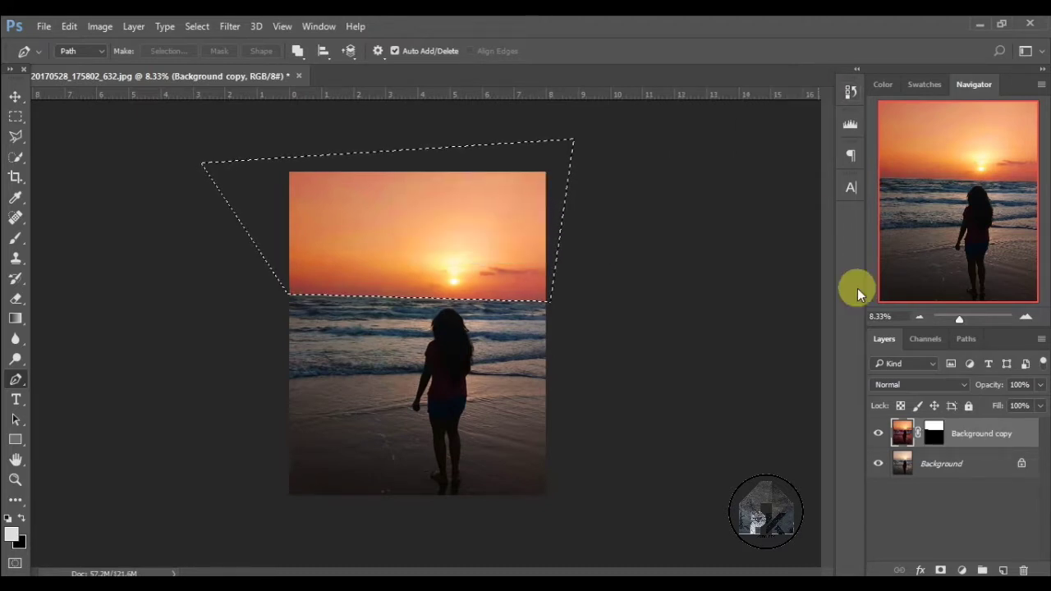
Apply Background copy's layer mask and duplicate Background as Background copy 2 beneath it
{"action": "right_click", "coordinate": [918, 434]}
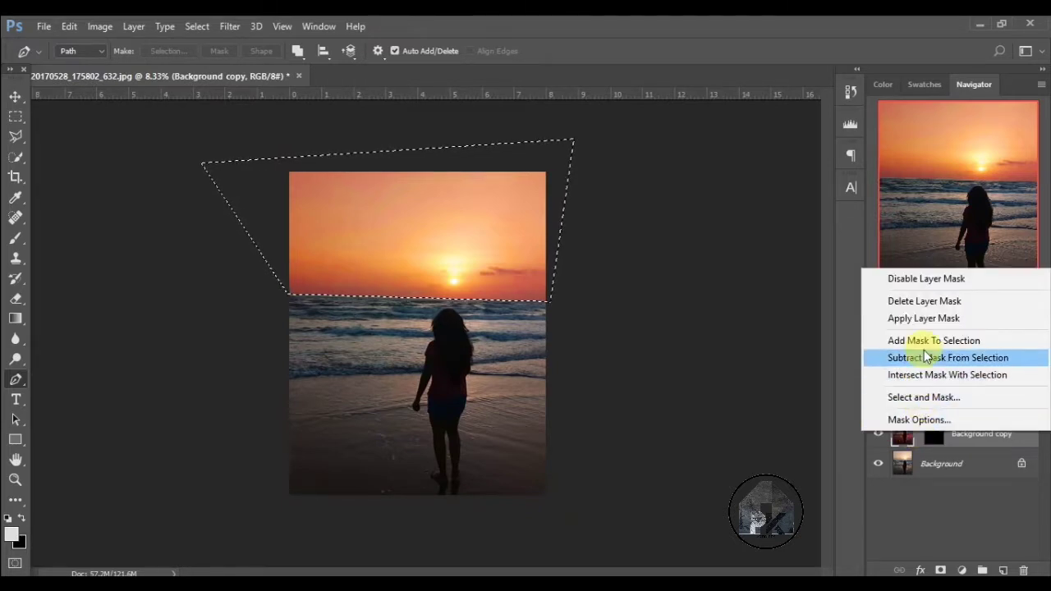
{"action": "left_click", "coordinate": [927, 320]}
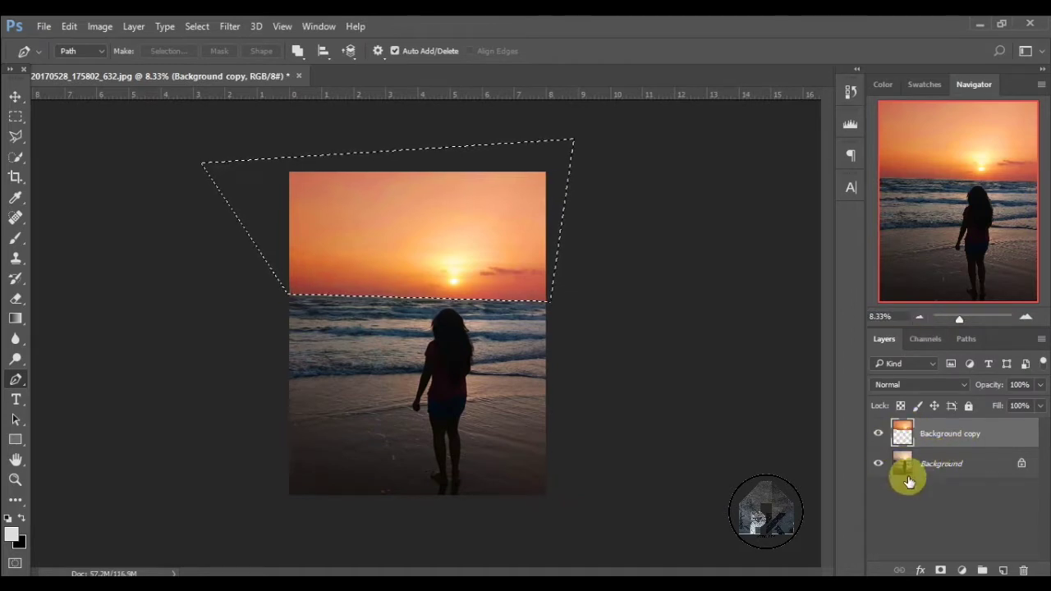
{"action": "left_click_drag", "start_coordinate": [913, 465], "coordinate": [970, 534]}
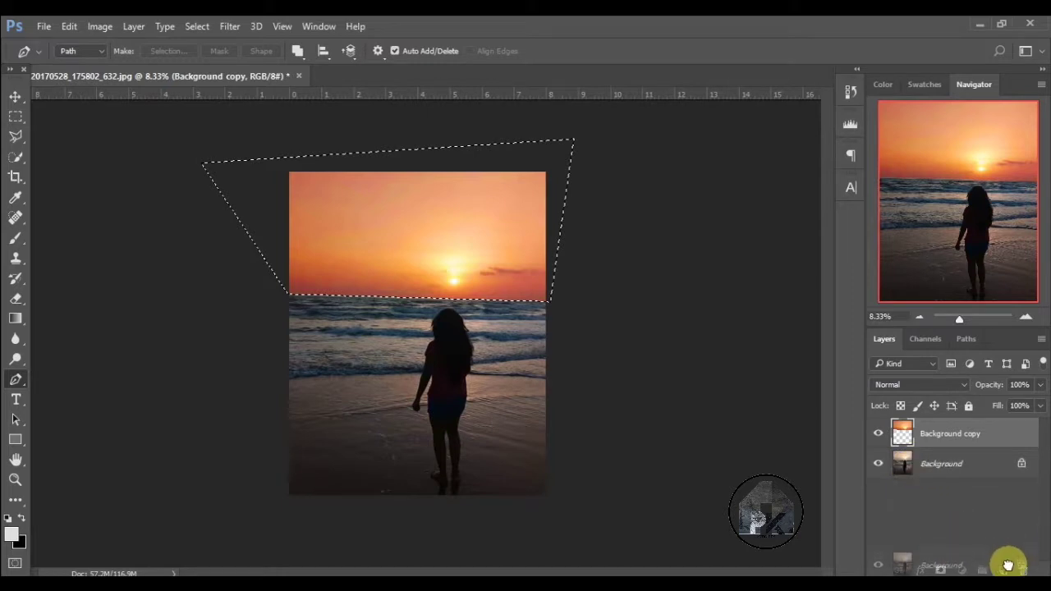
{"action": "left_click_drag", "start_coordinate": [969, 533], "coordinate": [1002, 568]}
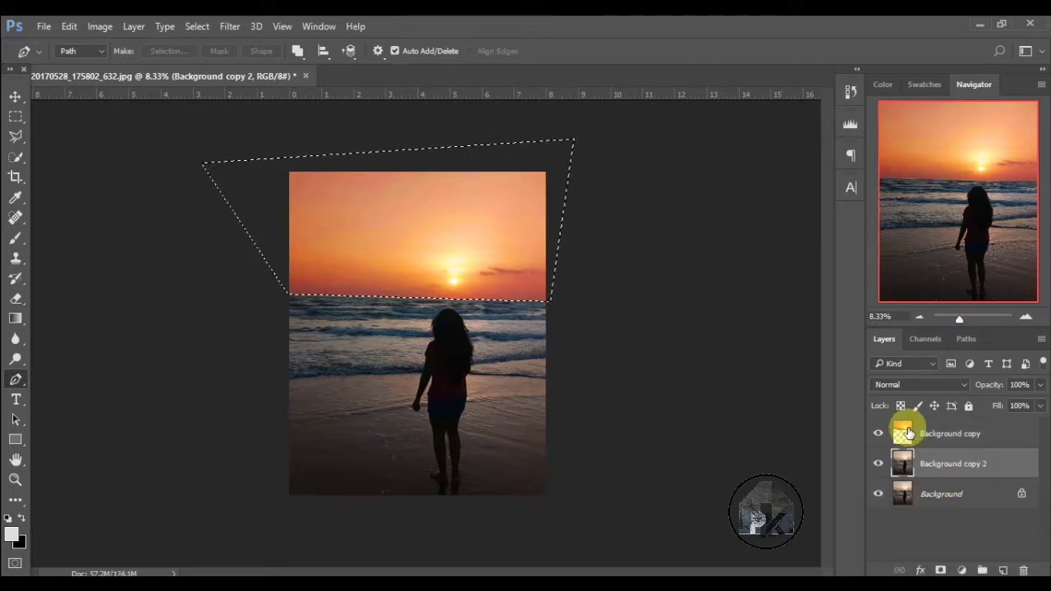
{"action": "mouse_move", "coordinate": [908, 432]}
{"action": "left_mouse_down"}
{"action": "mouse_move", "coordinate": [917, 461]}
{"action": "mouse_move", "coordinate": [936, 438]}
{"action": "left_mouse_up"}
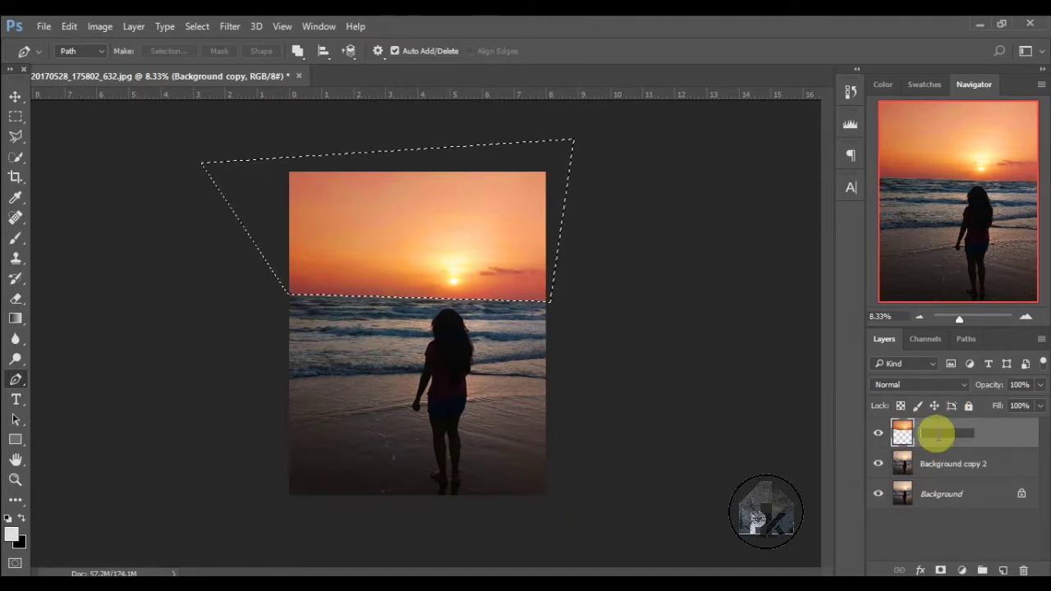
Name the Background copy layer '2' and move it below Background copy 2
{"action": "type", "text": "2"}
{"action": "key", "text": "Return"}
{"action": "left_click_drag", "start_coordinate": [934, 433], "coordinate": [936, 474]}
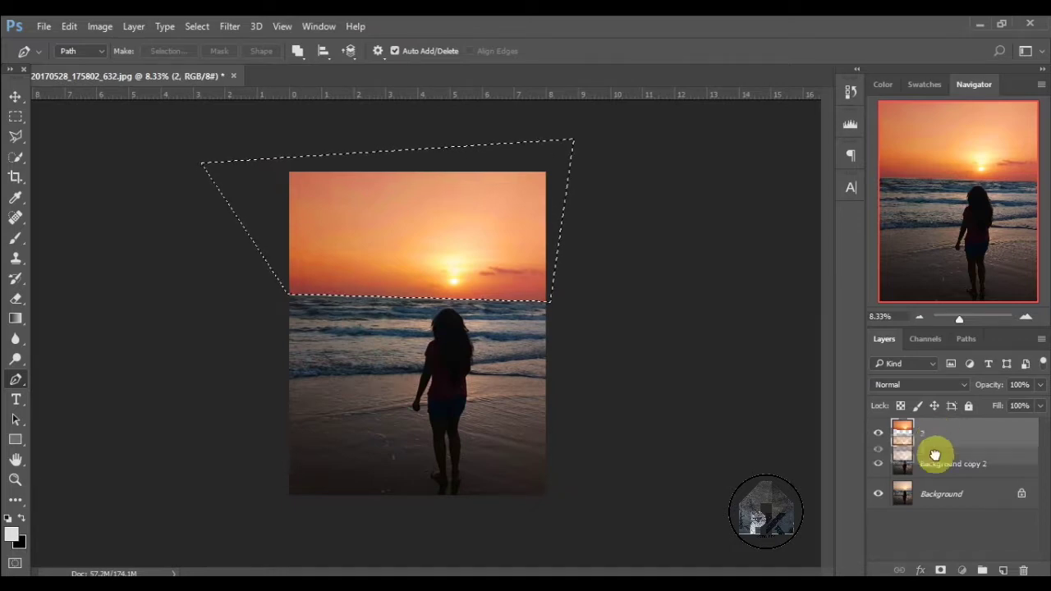
Convert Background into a layer named '1' and rename Background copy 2 to '3'
{"action": "double_click", "coordinate": [934, 495]}
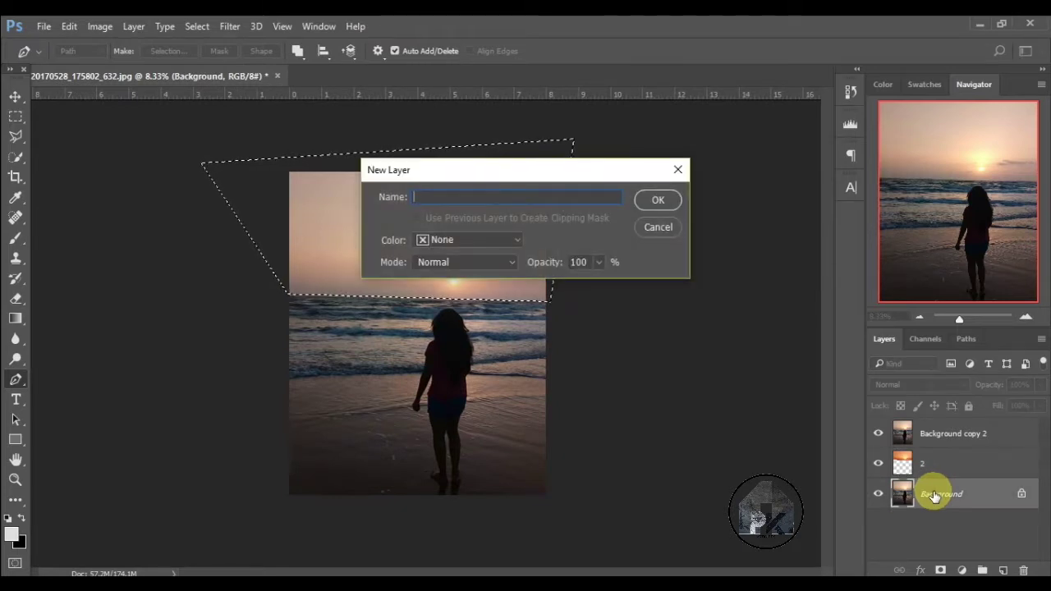
{"action": "type", "text": "1"}
{"action": "key", "text": "Return"}
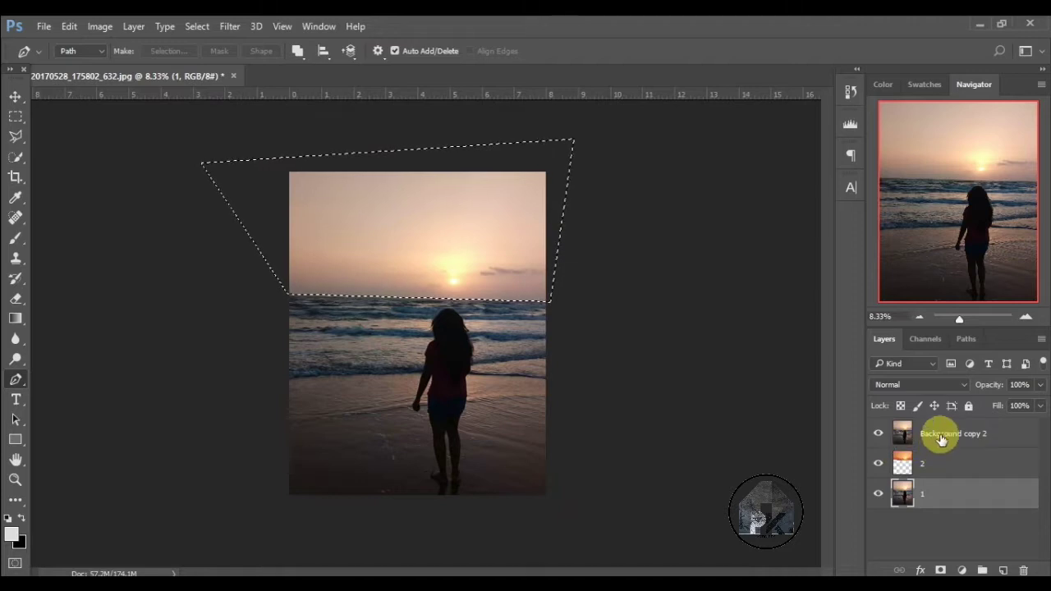
{"action": "double_click", "coordinate": [943, 436]}
{"action": "type", "text": "3"}
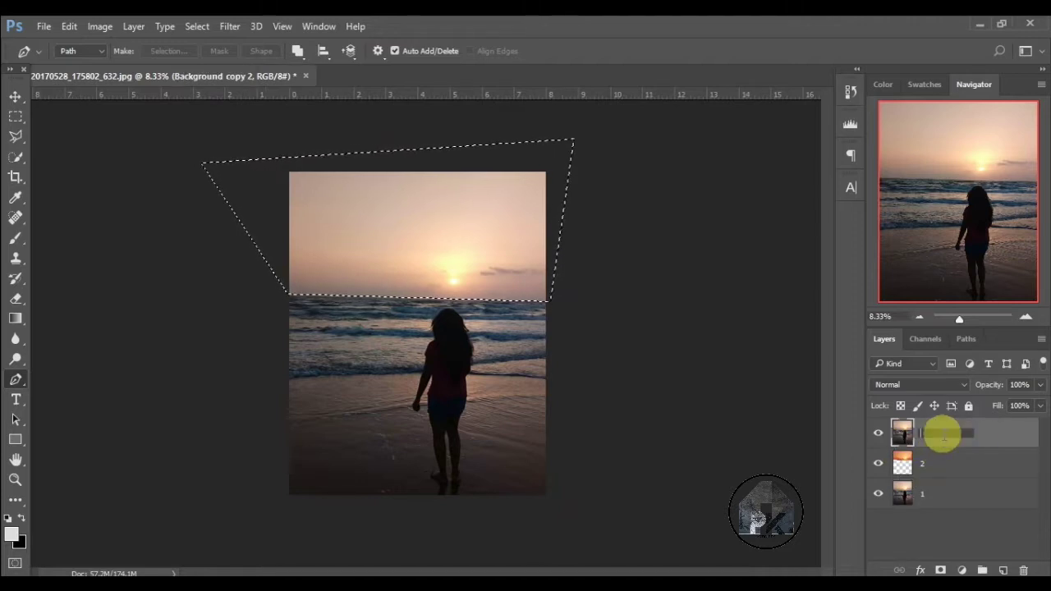
{"action": "key", "text": "Return"}
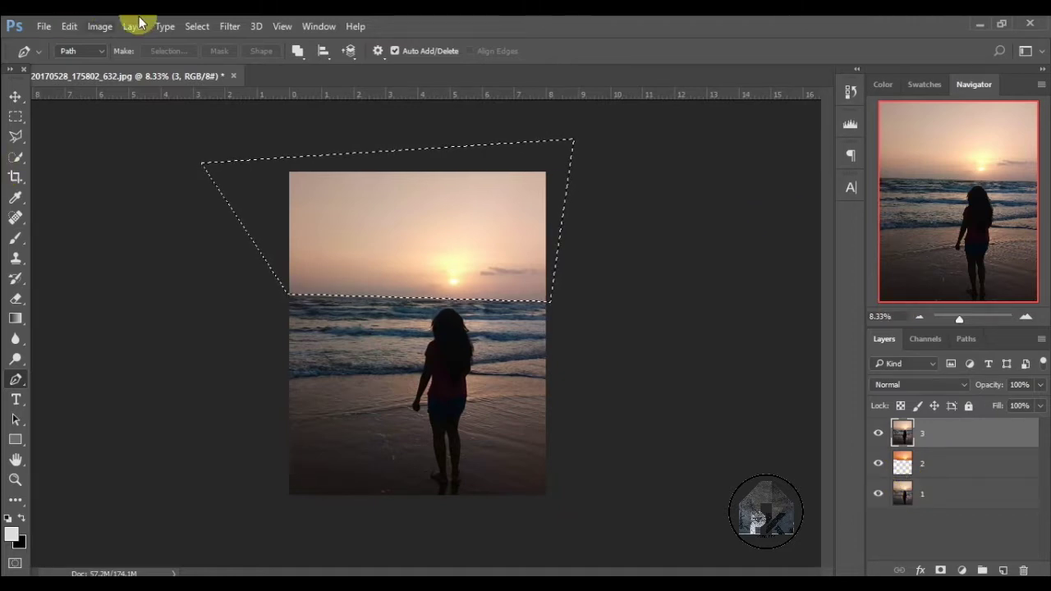
Deselect the sky, toggle layer 3 to compare, and anchor a pen point at the horizon's left edge
{"action": "left_click", "coordinate": [196, 26]}
{"action": "left_click", "coordinate": [199, 58]}
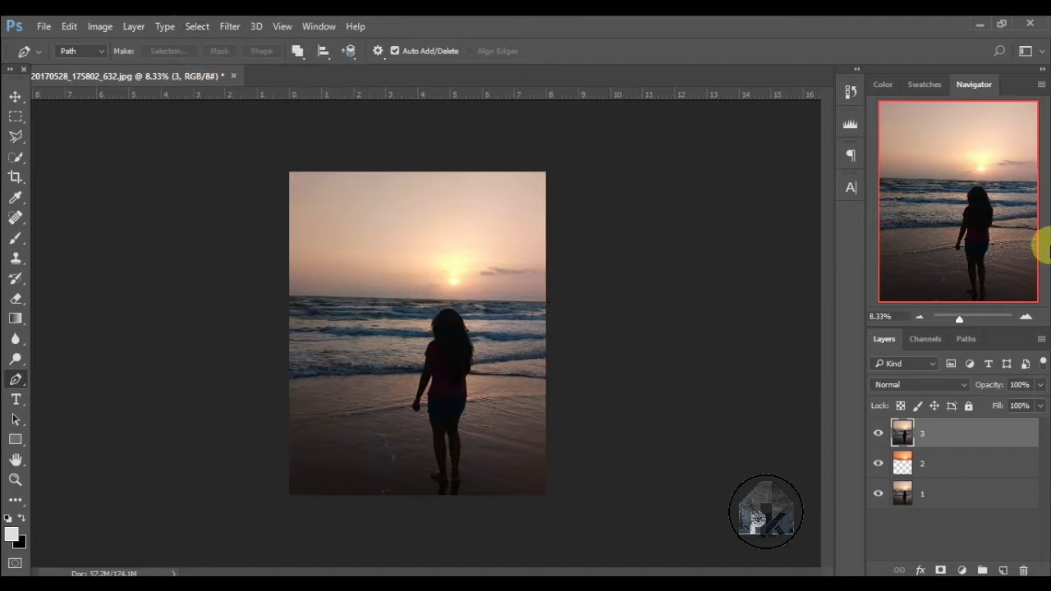
{"action": "left_click", "coordinate": [879, 432]}
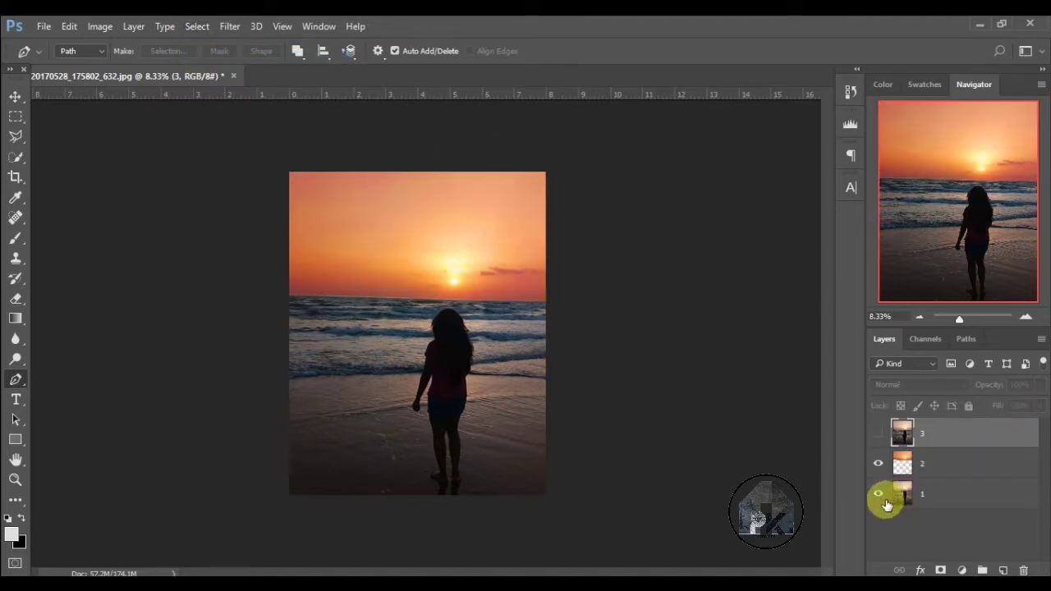
{"action": "left_click", "coordinate": [878, 433]}
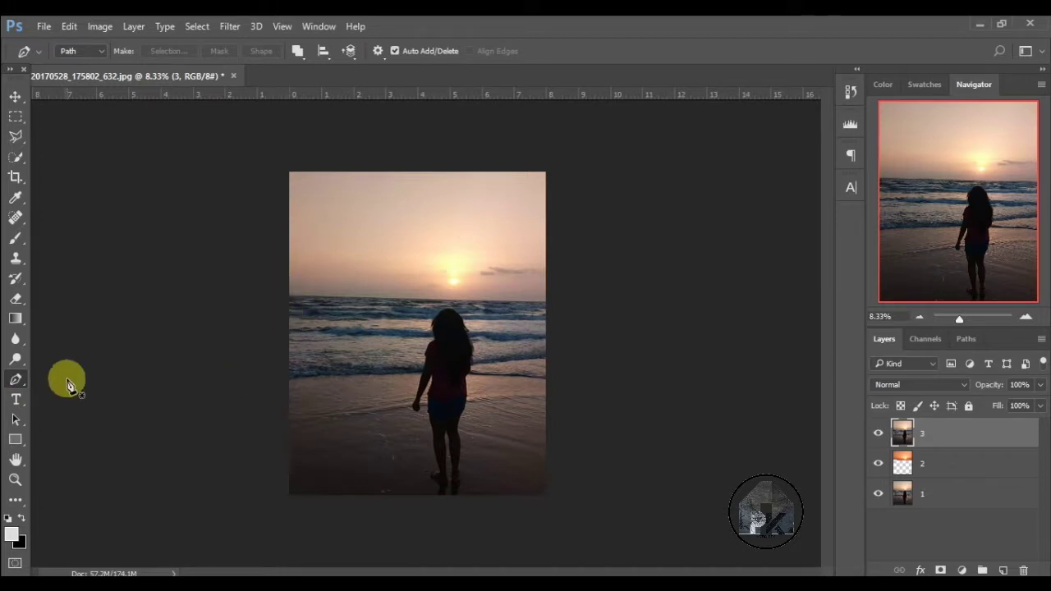
{"action": "left_click", "coordinate": [289, 302]}
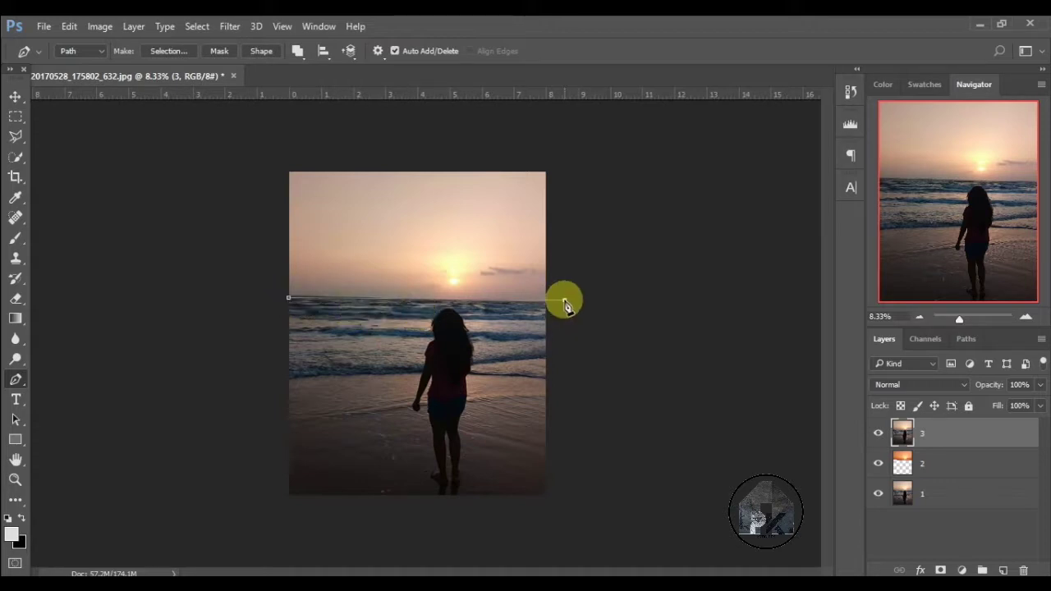
Undo and delete the stray Pick-up Path and New Work Path history states
{"action": "key", "text": "ctrl+z"}
{"action": "left_click", "coordinate": [850, 95]}
{"action": "left_click", "coordinate": [802, 174]}
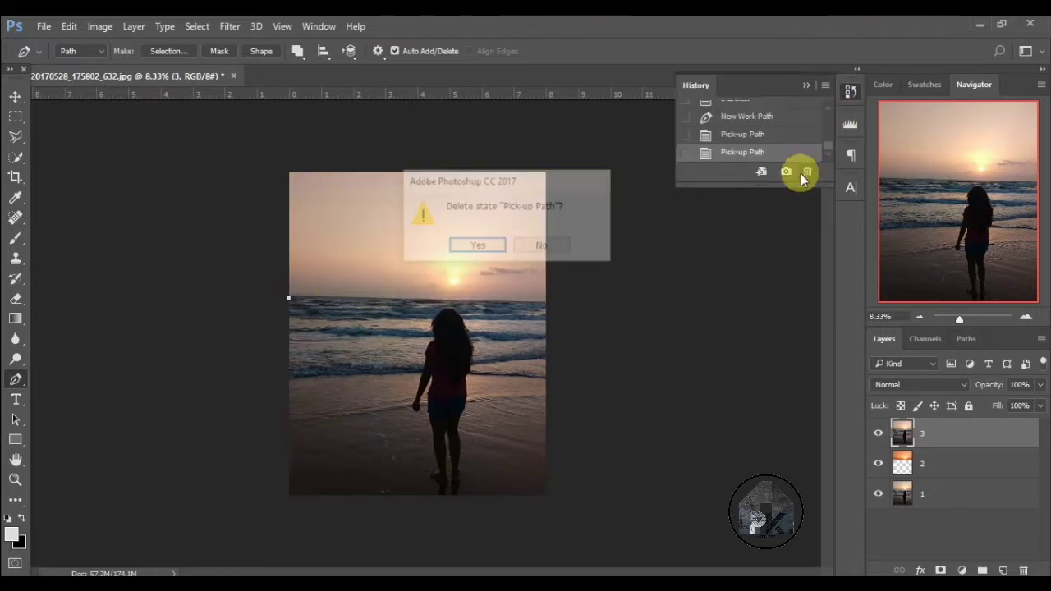
{"action": "key", "text": "Return"}
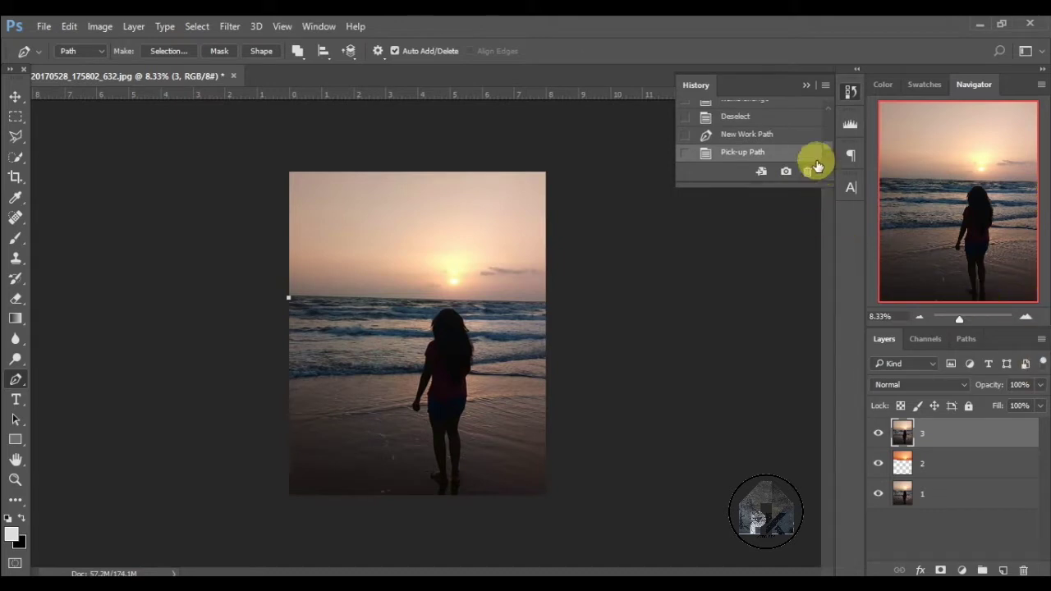
{"action": "left_click", "coordinate": [808, 170]}
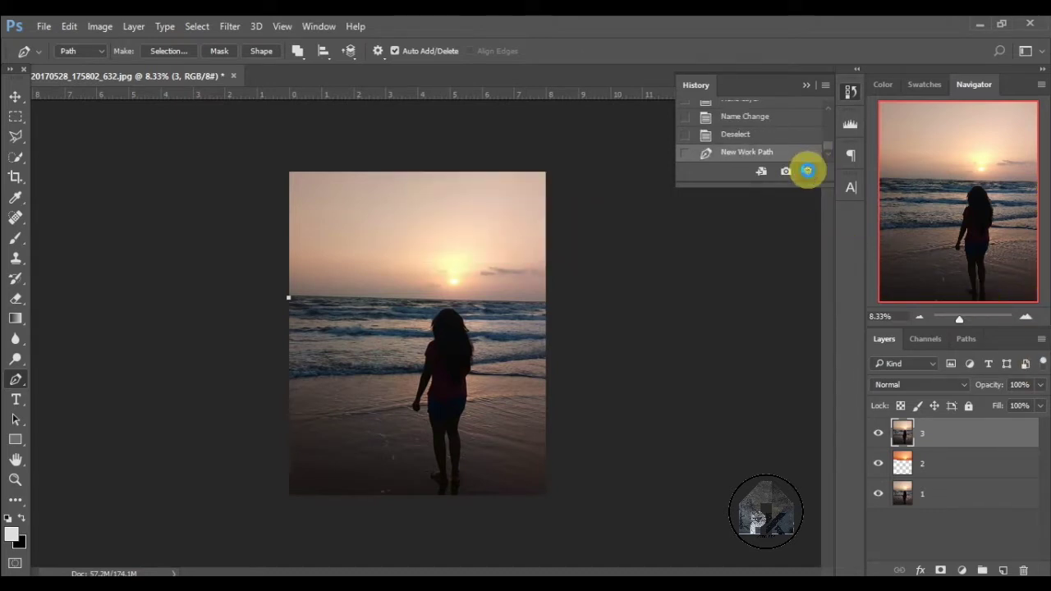
{"action": "left_click", "coordinate": [808, 171]}
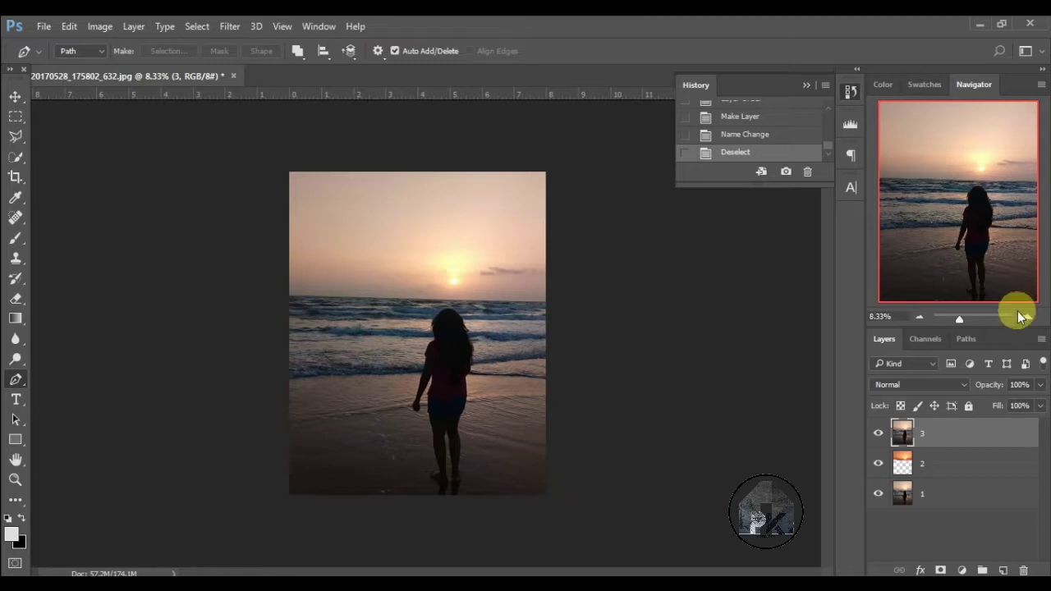
Zoom in and place pen anchors at the horizon's left and right edges, then zoom out
{"action": "left_click", "coordinate": [1026, 318]}
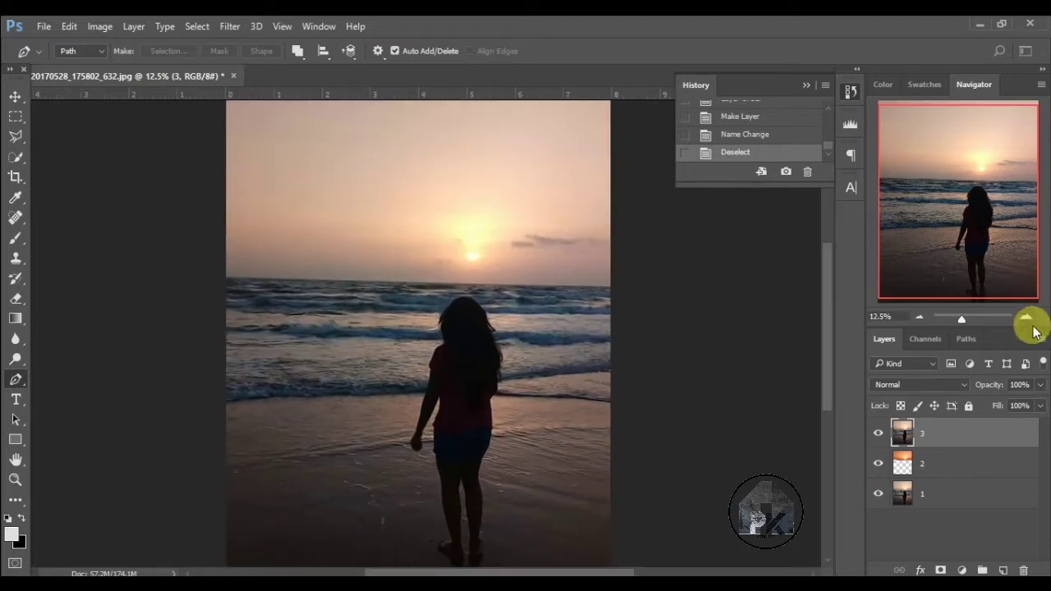
{"action": "left_click", "coordinate": [1026, 318]}
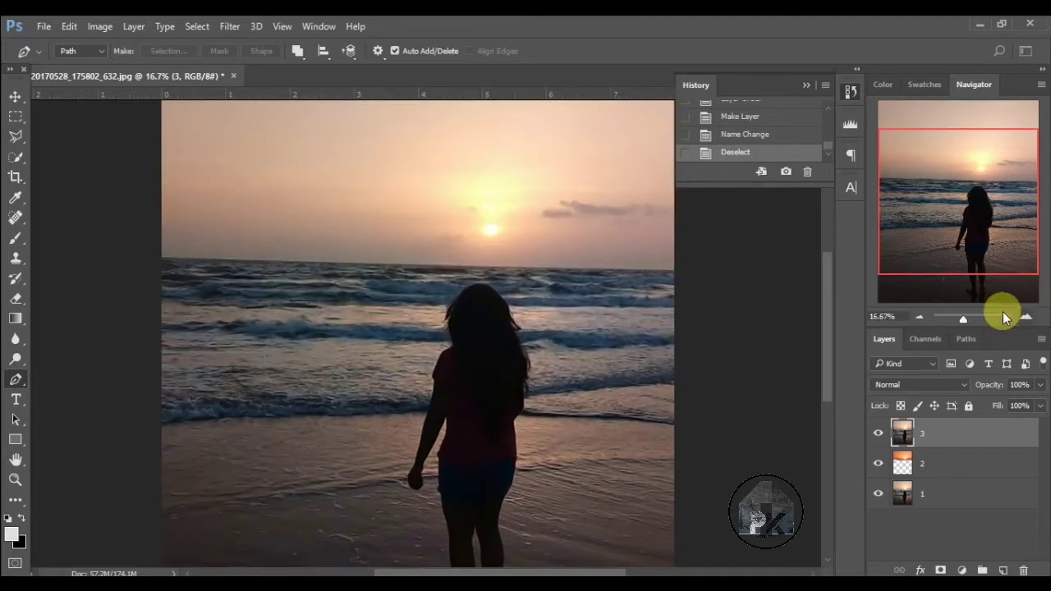
{"action": "left_click", "coordinate": [158, 257]}
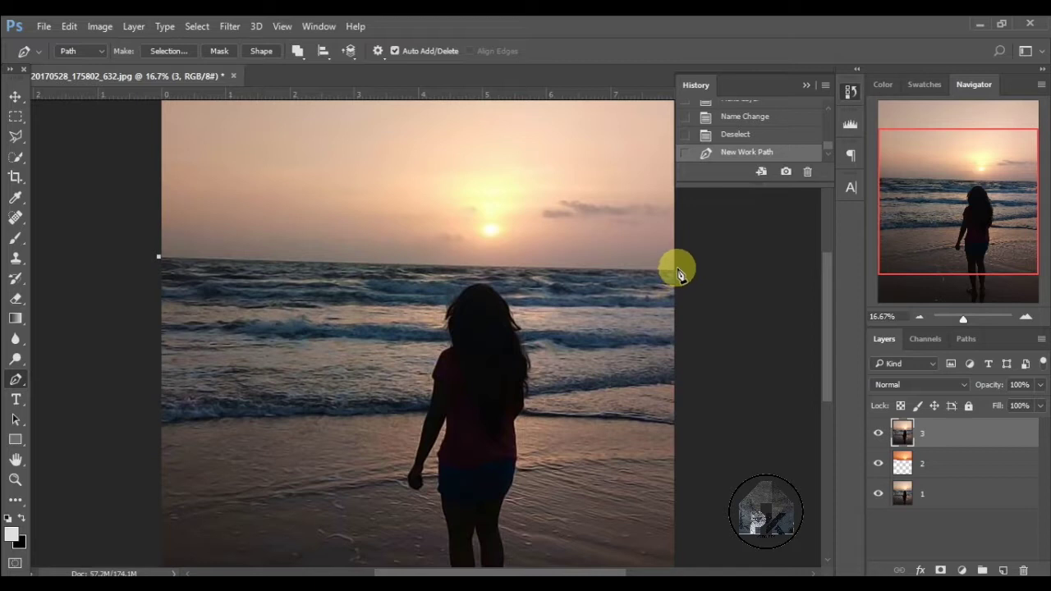
{"action": "left_click", "coordinate": [678, 271]}
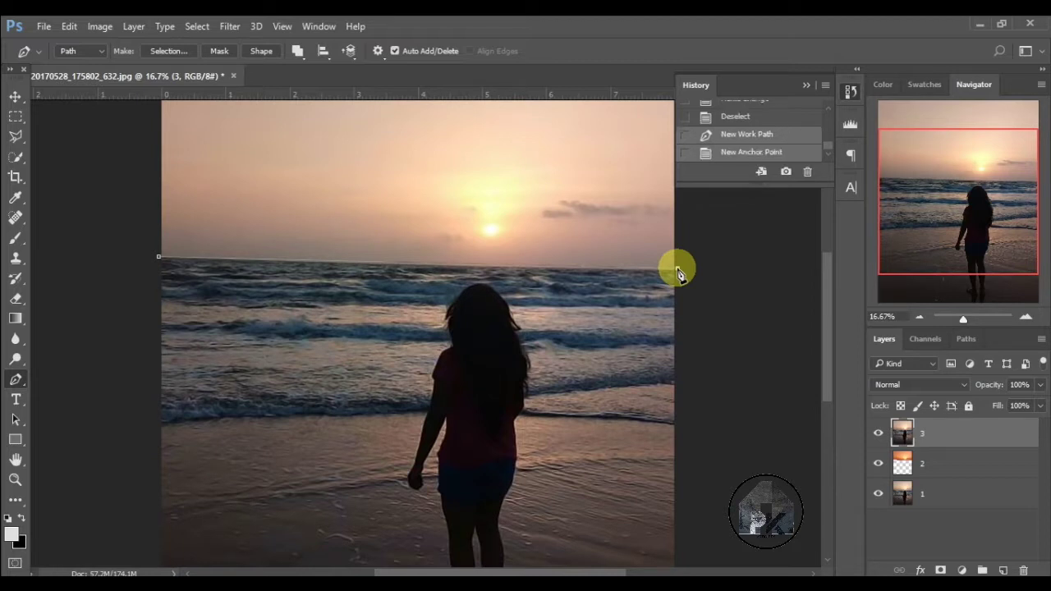
{"action": "key", "text": "ctrl+z"}
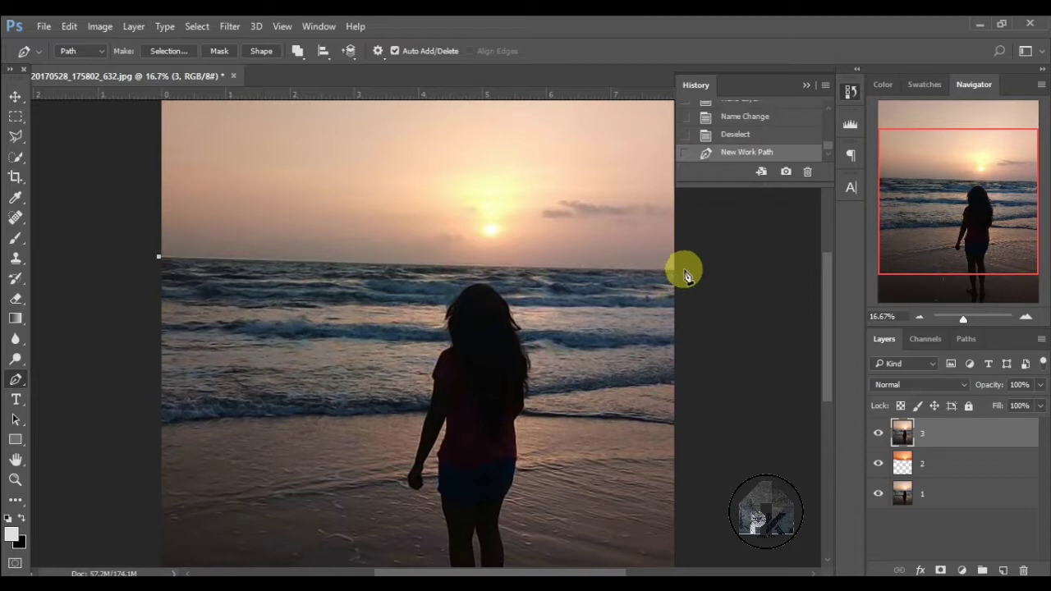
{"action": "left_click", "coordinate": [684, 269]}
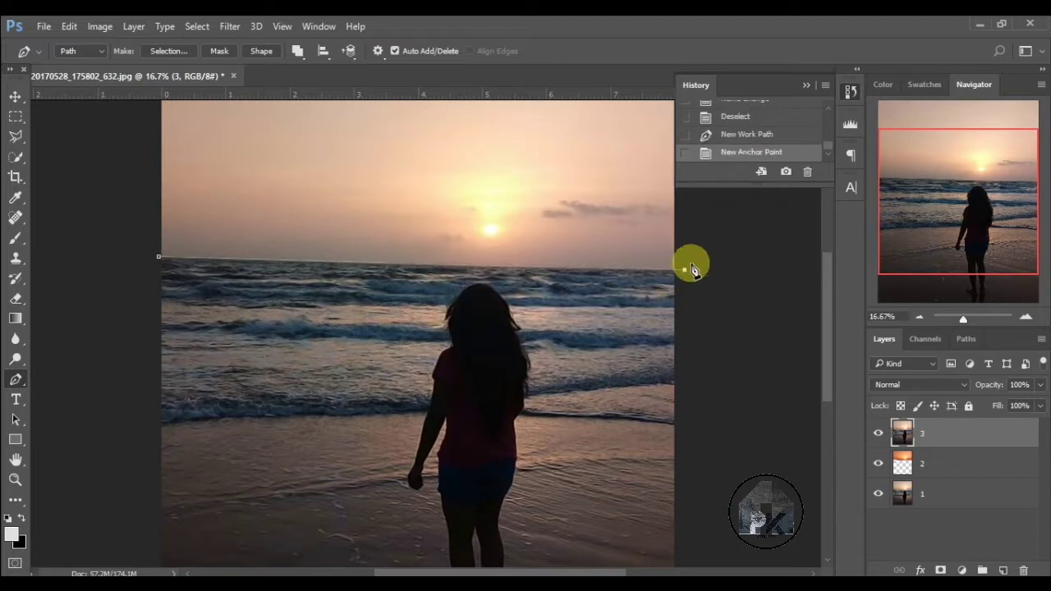
{"action": "left_click", "coordinate": [919, 319]}
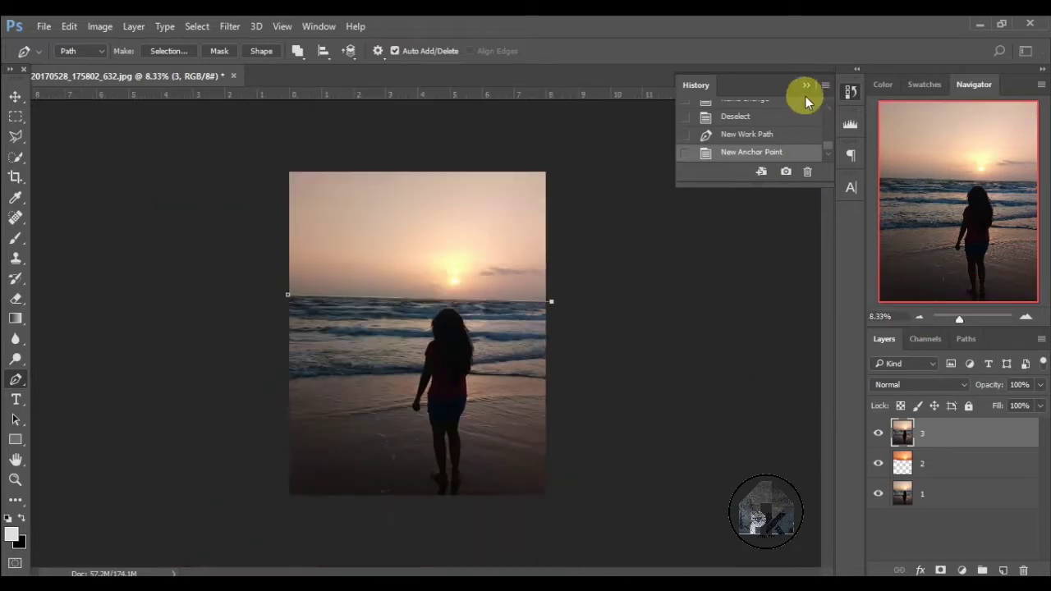
Close the pen path around the beach and sea below the horizon
{"action": "left_click", "coordinate": [805, 89]}
{"action": "left_click", "coordinate": [583, 516]}
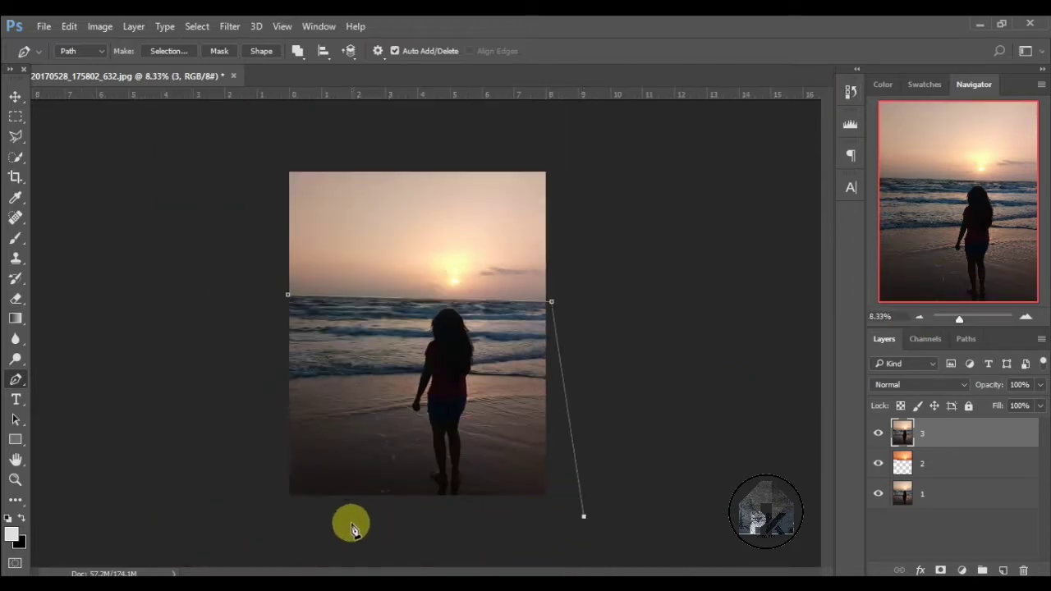
{"action": "left_click", "coordinate": [259, 517]}
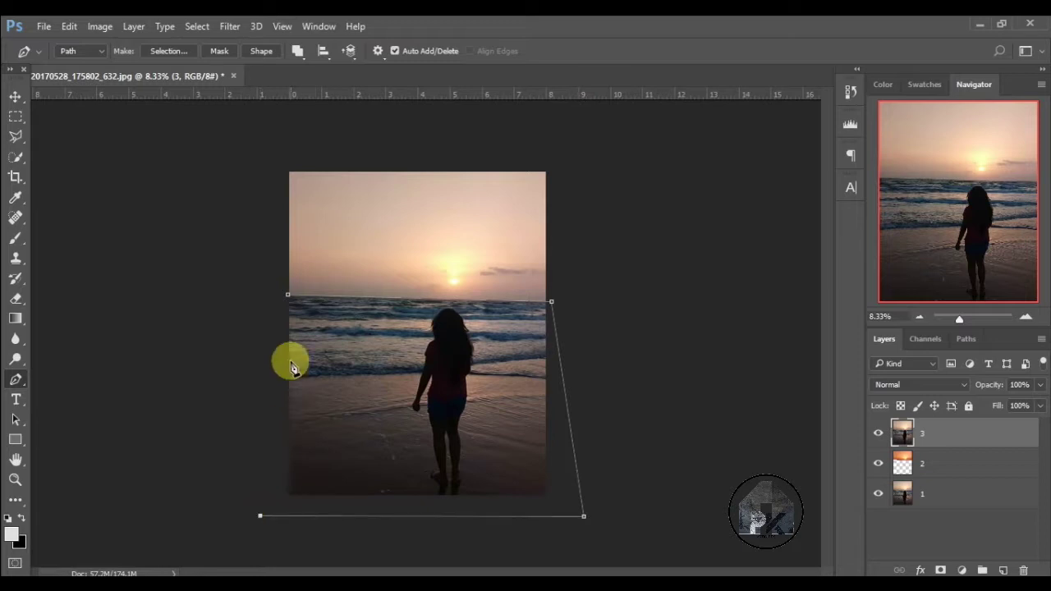
{"action": "left_click", "coordinate": [287, 295]}
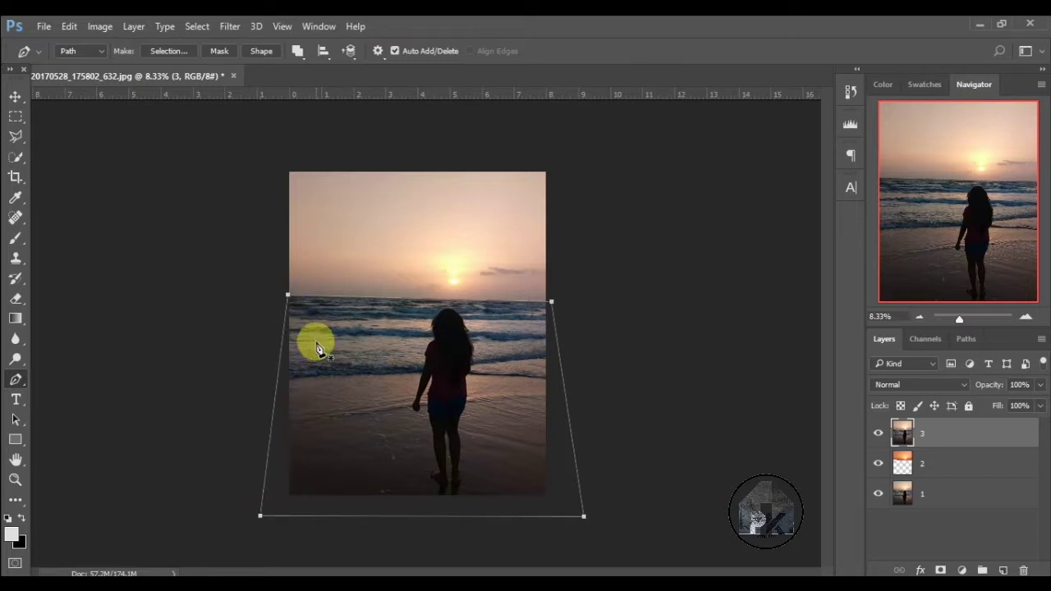
Turn the path into a selection, add it as layer 3's mask, and re-target the image
{"action": "right_click", "coordinate": [318, 349]}
{"action": "left_click", "coordinate": [373, 260]}
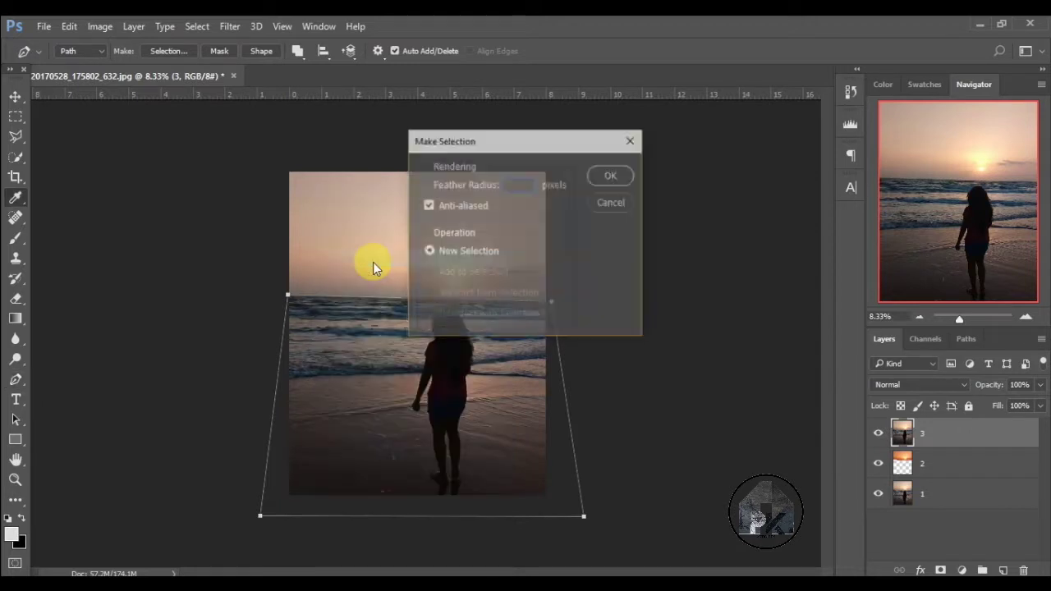
{"action": "left_click", "coordinate": [621, 175]}
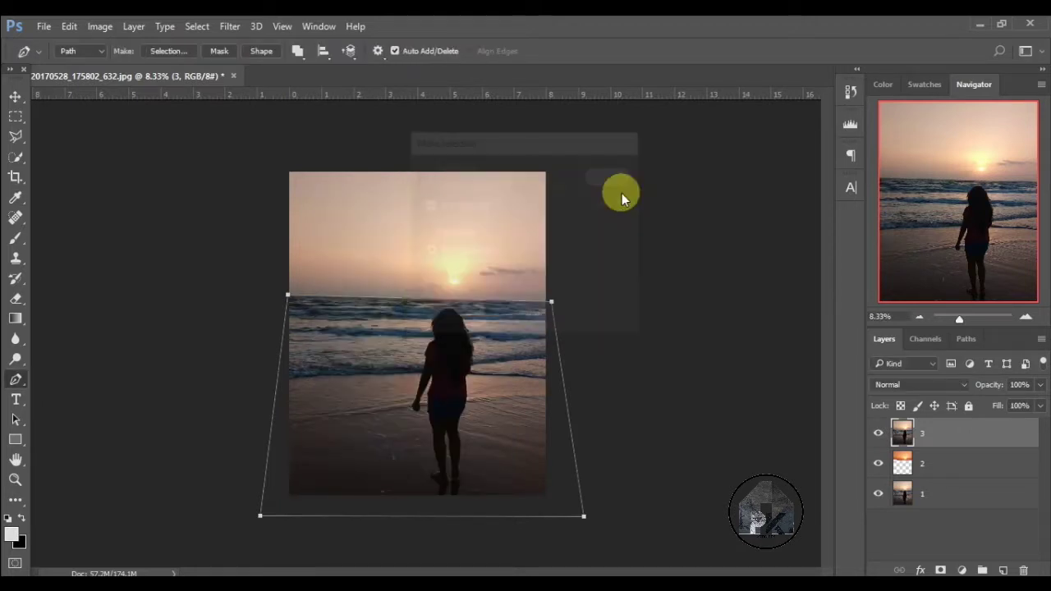
{"action": "left_click", "coordinate": [941, 569]}
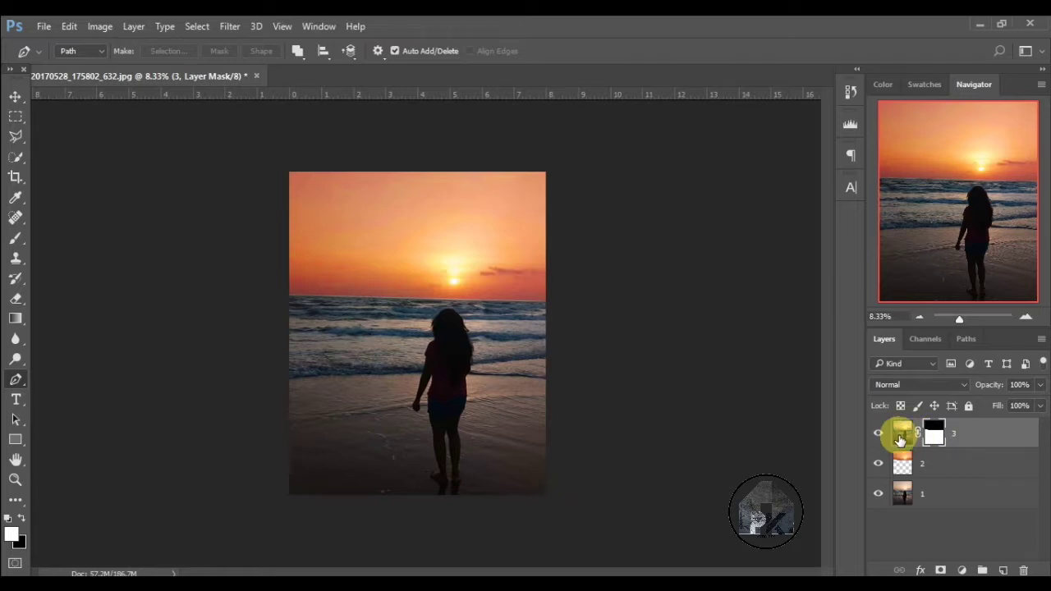
{"action": "left_click", "coordinate": [900, 440]}
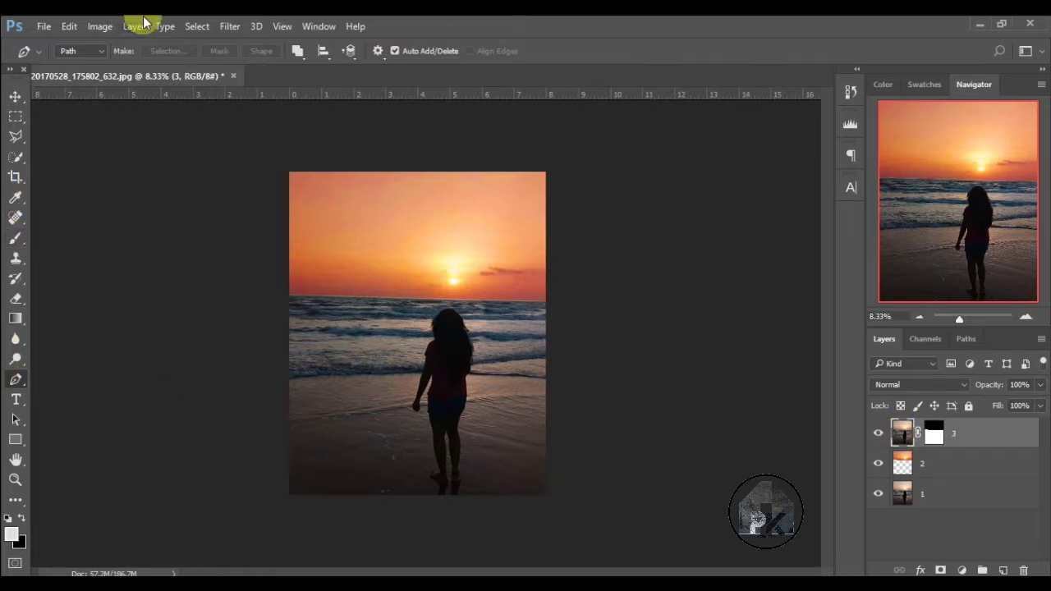
In Curves, raise the Red curve and pull its dark point lower
{"action": "left_click", "coordinate": [99, 25]}
{"action": "mouse_move", "coordinate": [122, 65]}
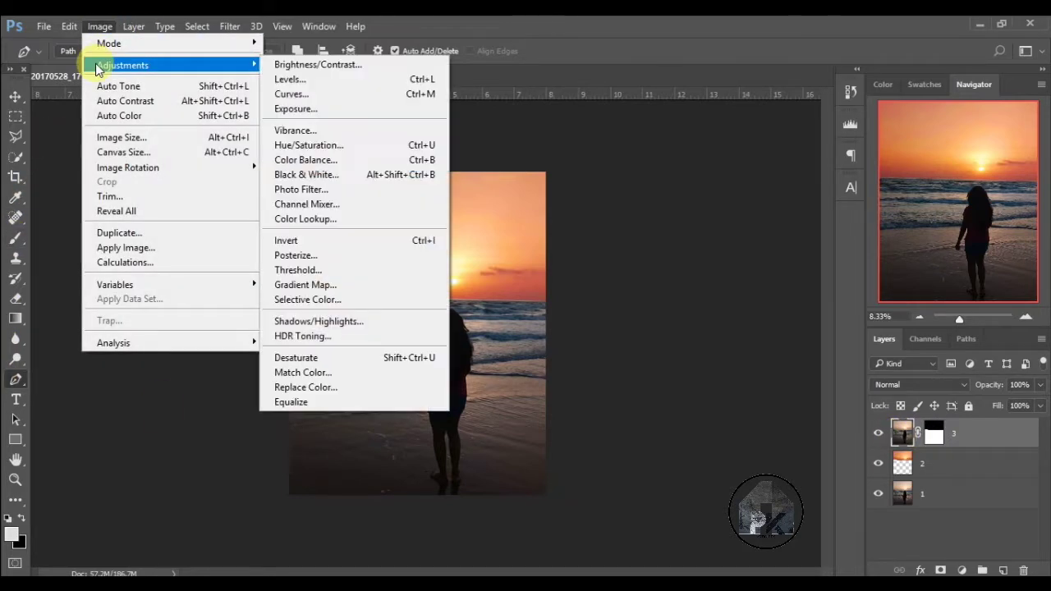
{"action": "left_click", "coordinate": [298, 96]}
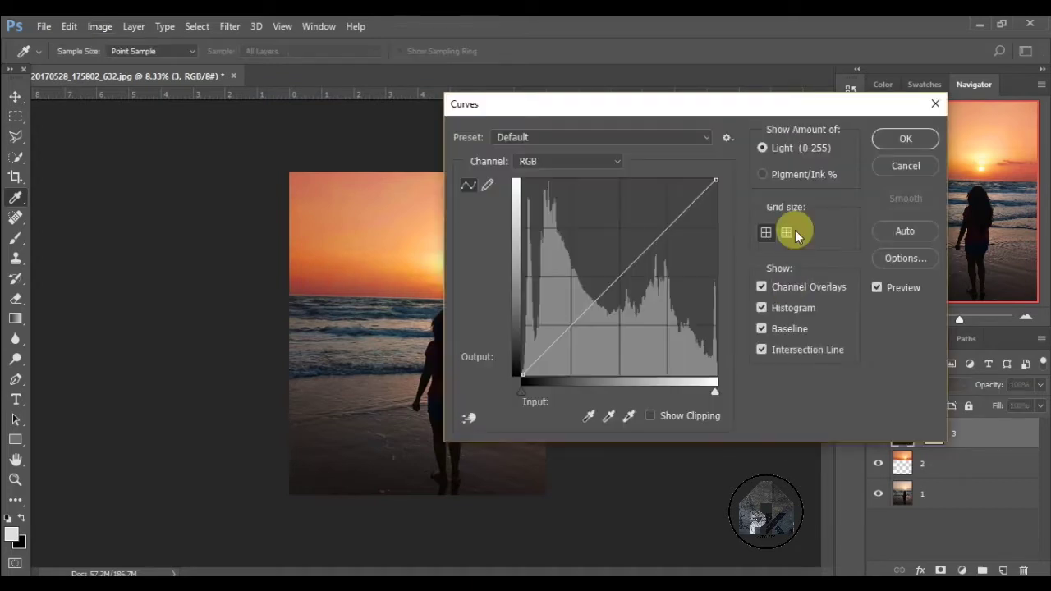
{"action": "left_click_drag", "start_coordinate": [808, 102], "coordinate": [915, 123]}
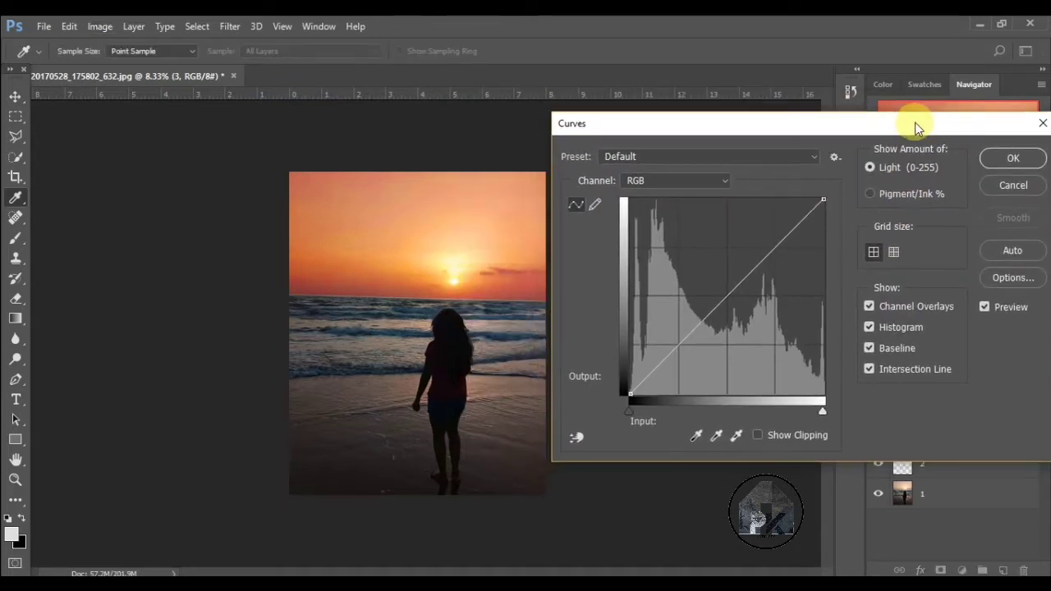
{"action": "left_click", "coordinate": [715, 182]}
{"action": "left_click", "coordinate": [674, 203]}
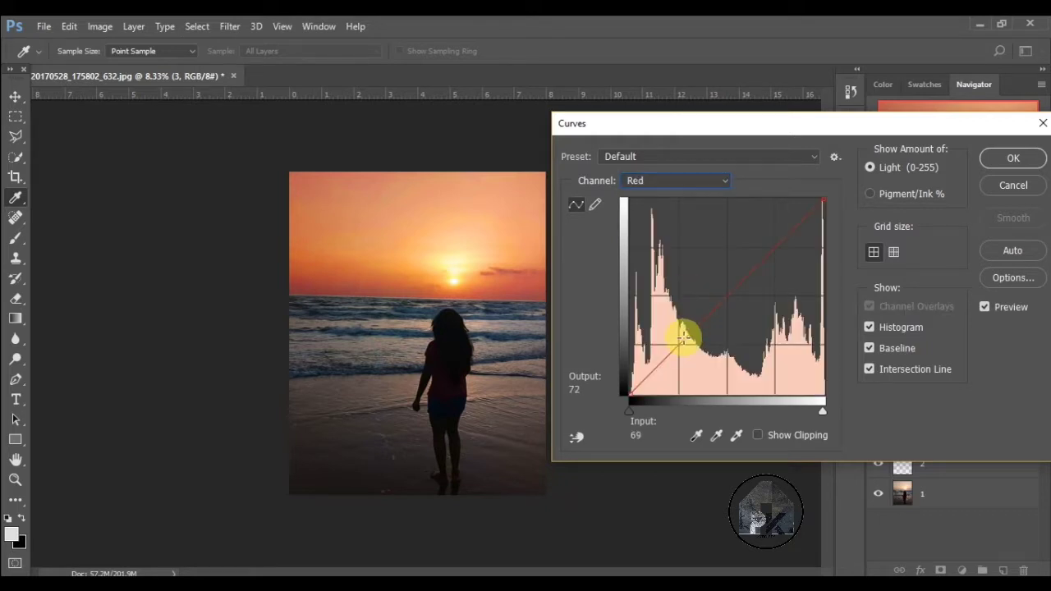
{"action": "left_click_drag", "start_coordinate": [683, 337], "coordinate": [684, 296]}
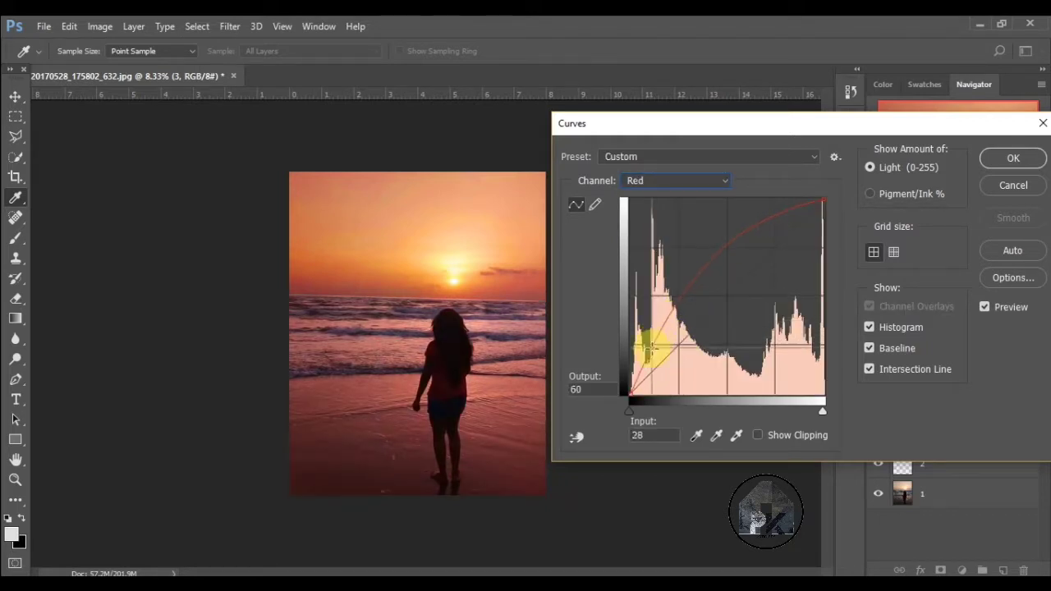
{"action": "left_click_drag", "start_coordinate": [648, 358], "coordinate": [647, 370]}
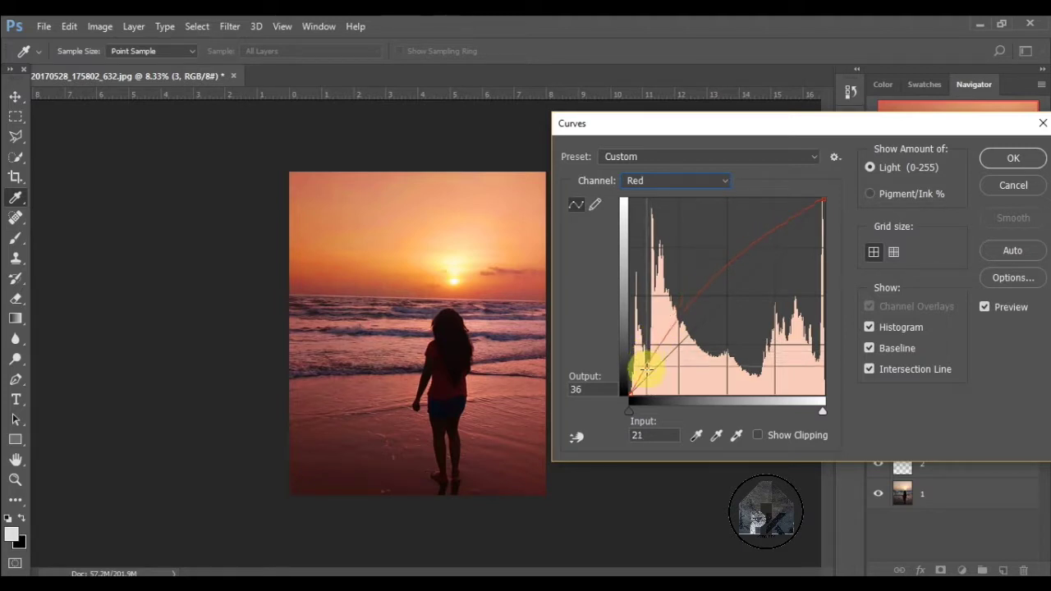
{"action": "key", "text": "Down"}
{"action": "key", "text": "Down"}
{"action": "key", "text": "Down"}
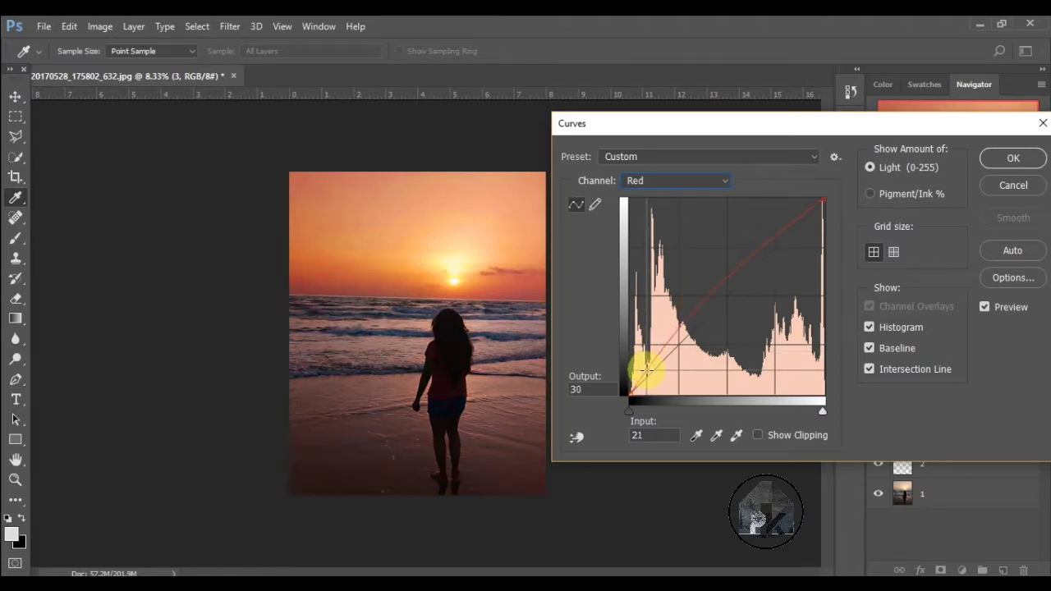
{"action": "key", "text": "Down"}
{"action": "key", "text": "Down"}
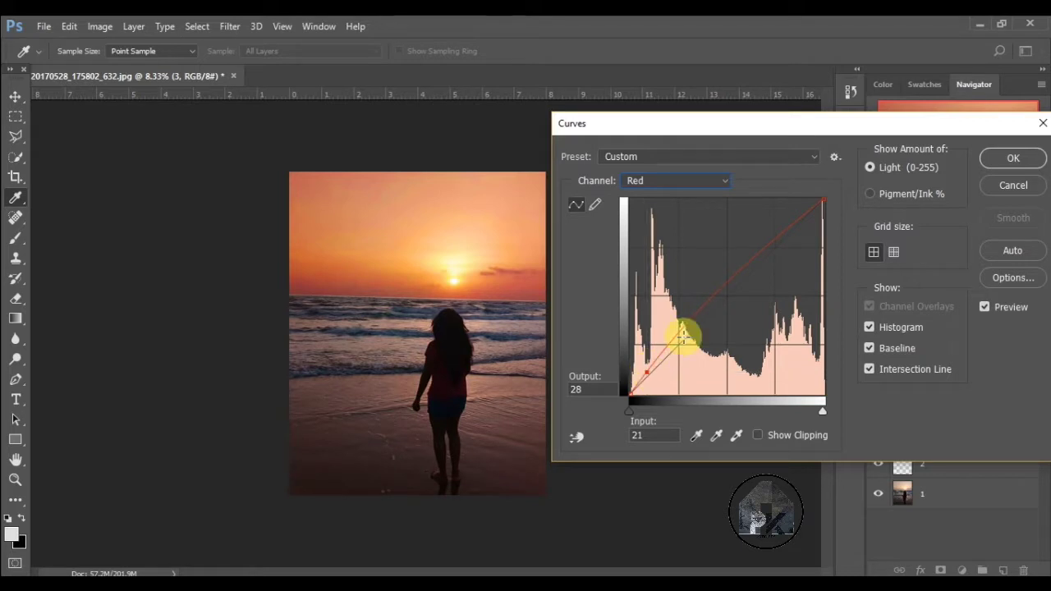
Move the Green channel's black point right to add magenta
{"action": "left_click", "coordinate": [702, 182]}
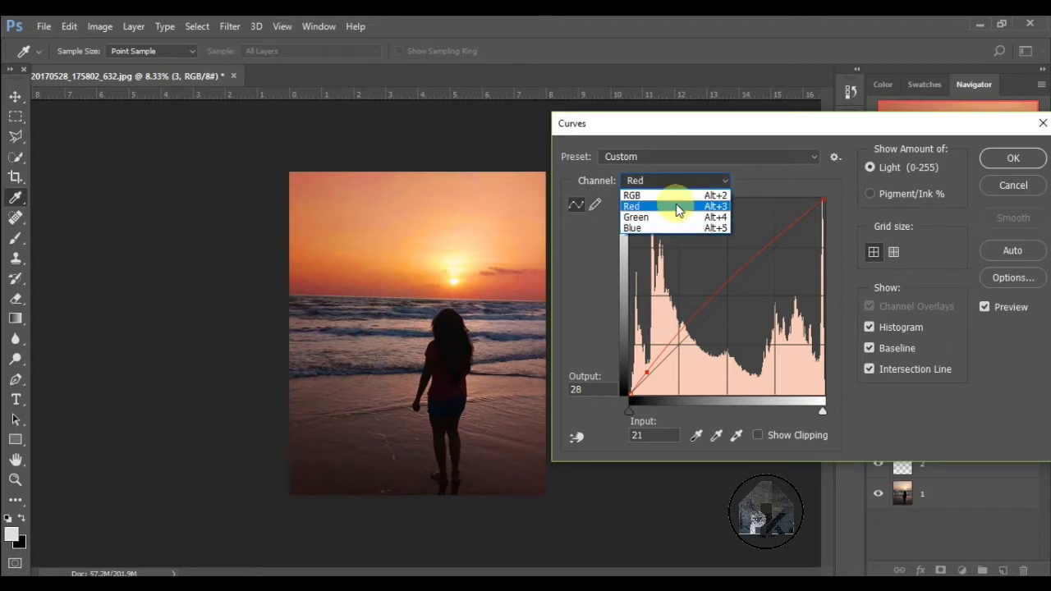
{"action": "left_click", "coordinate": [673, 217]}
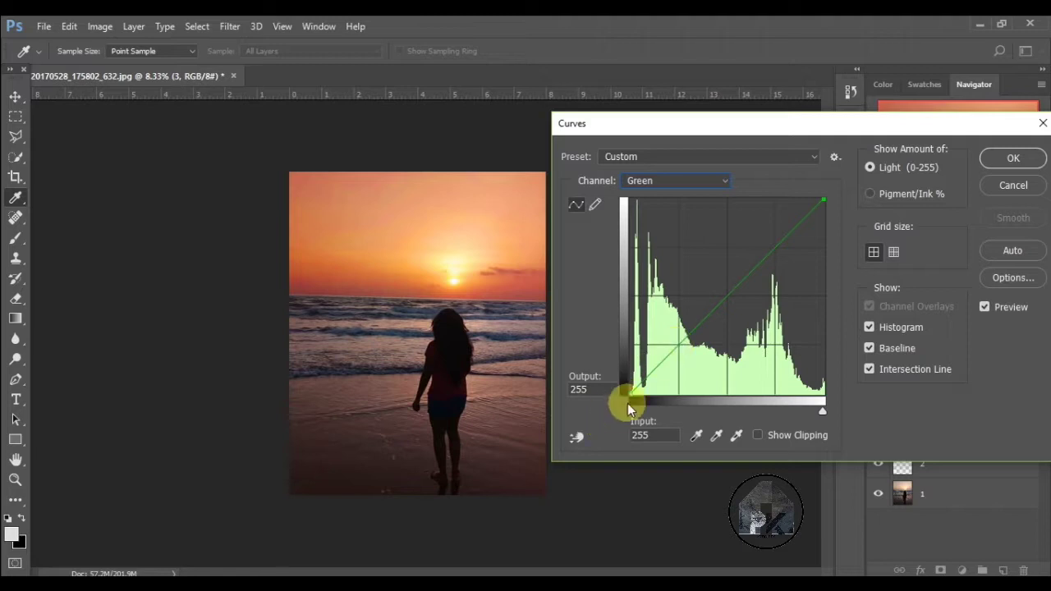
{"action": "left_click", "coordinate": [634, 394]}
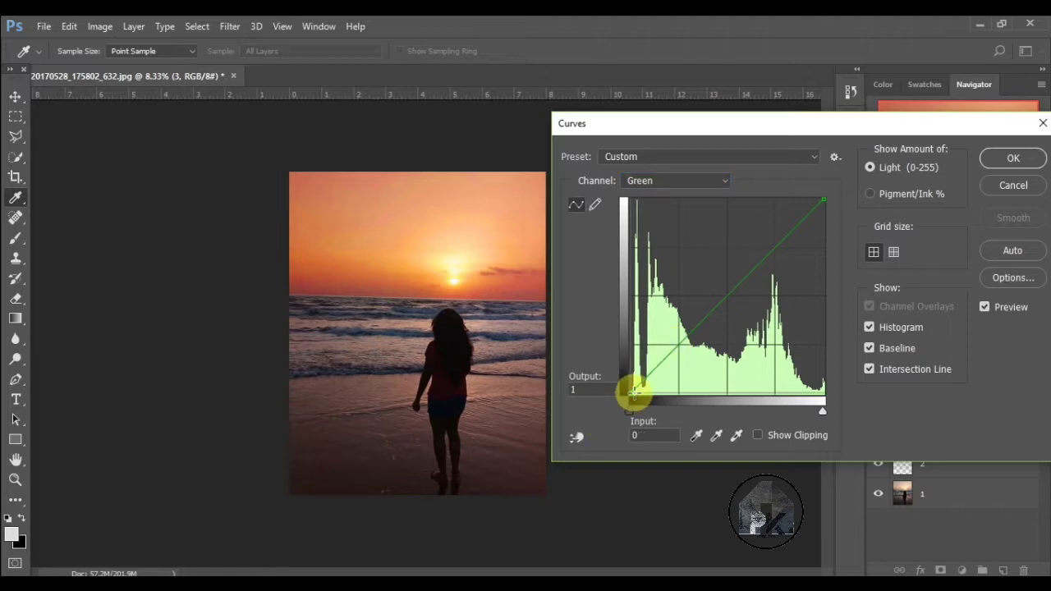
{"action": "mouse_move", "coordinate": [634, 394]}
{"action": "left_mouse_down"}
{"action": "mouse_move", "coordinate": [652, 394]}
{"action": "mouse_move", "coordinate": [642, 400]}
{"action": "left_mouse_up"}
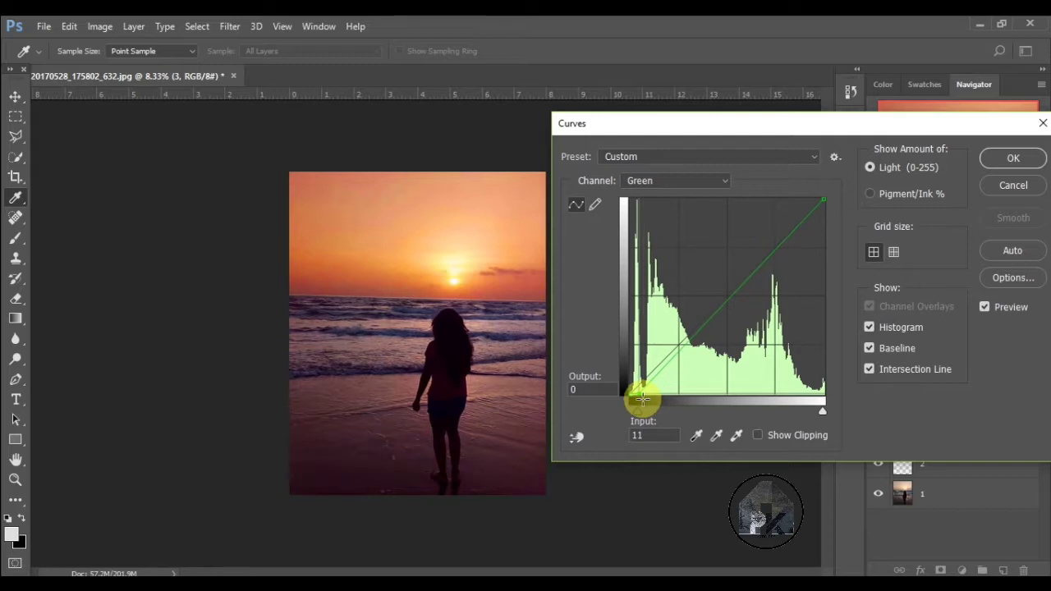
Lower the Blue curve's white point to input 248 and apply Curves
{"action": "left_click", "coordinate": [715, 181]}
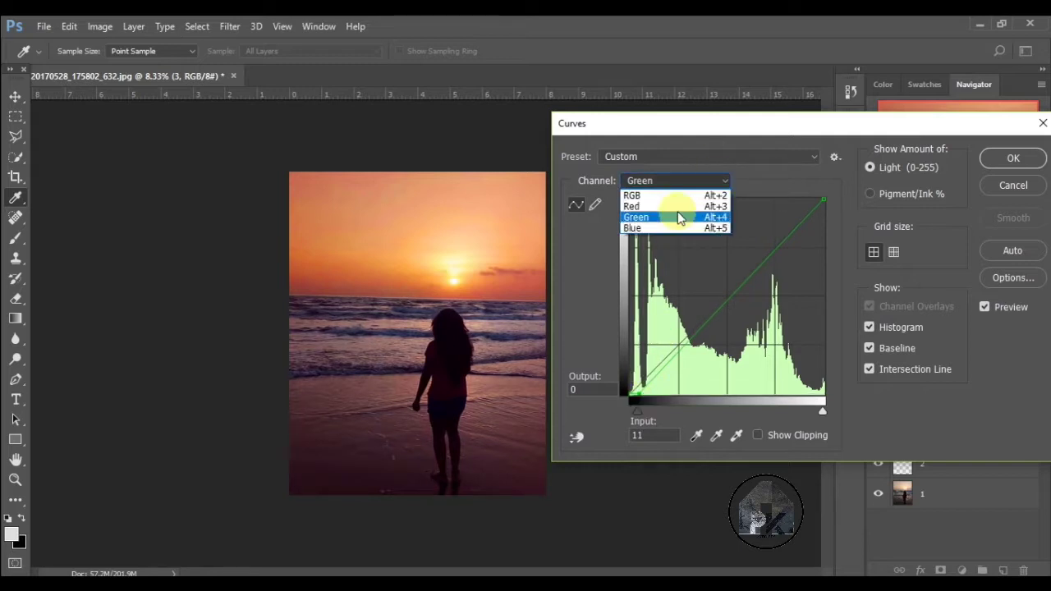
{"action": "left_click", "coordinate": [661, 228]}
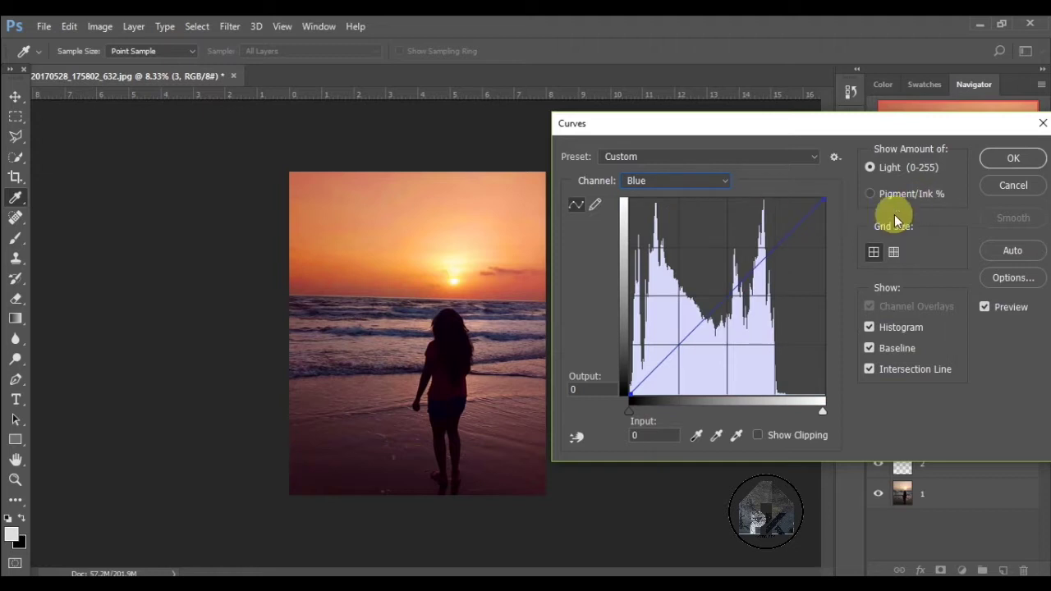
{"action": "mouse_move", "coordinate": [822, 204]}
{"action": "left_mouse_down"}
{"action": "mouse_move", "coordinate": [836, 295]}
{"action": "mouse_move", "coordinate": [841, 199]}
{"action": "left_mouse_up"}
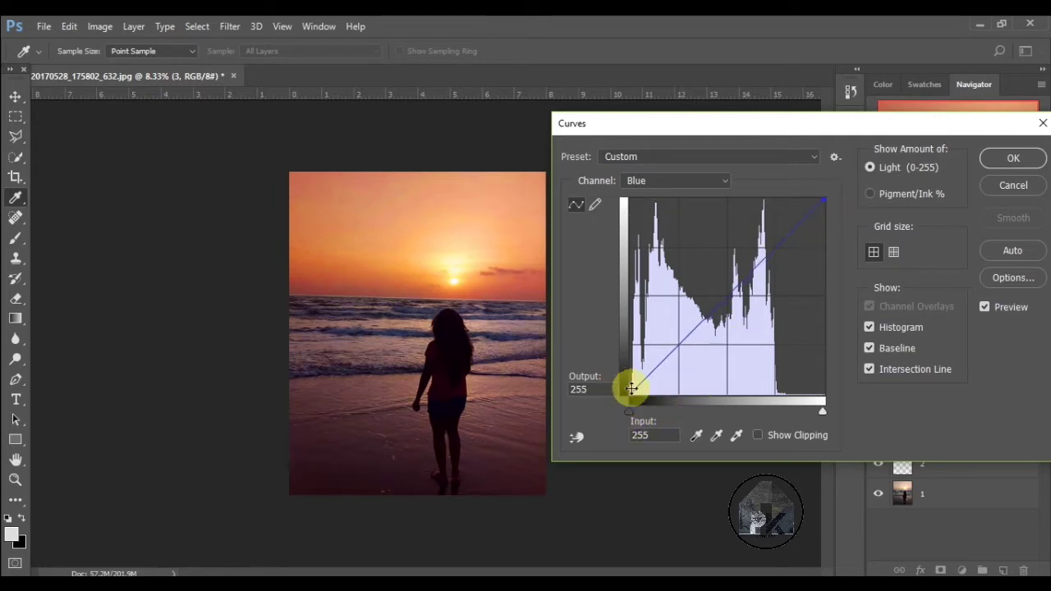
{"action": "mouse_move", "coordinate": [629, 391]}
{"action": "left_mouse_down"}
{"action": "mouse_move", "coordinate": [648, 391]}
{"action": "mouse_move", "coordinate": [616, 375]}
{"action": "mouse_move", "coordinate": [616, 388]}
{"action": "mouse_move", "coordinate": [647, 392]}
{"action": "mouse_move", "coordinate": [637, 395]}
{"action": "left_mouse_up"}
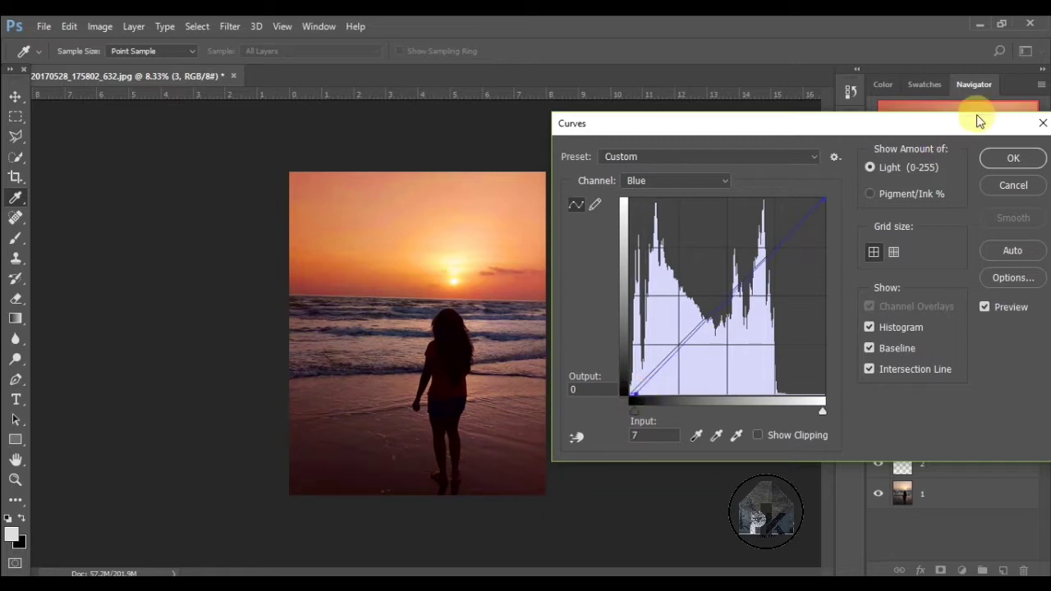
{"action": "left_click", "coordinate": [823, 199]}
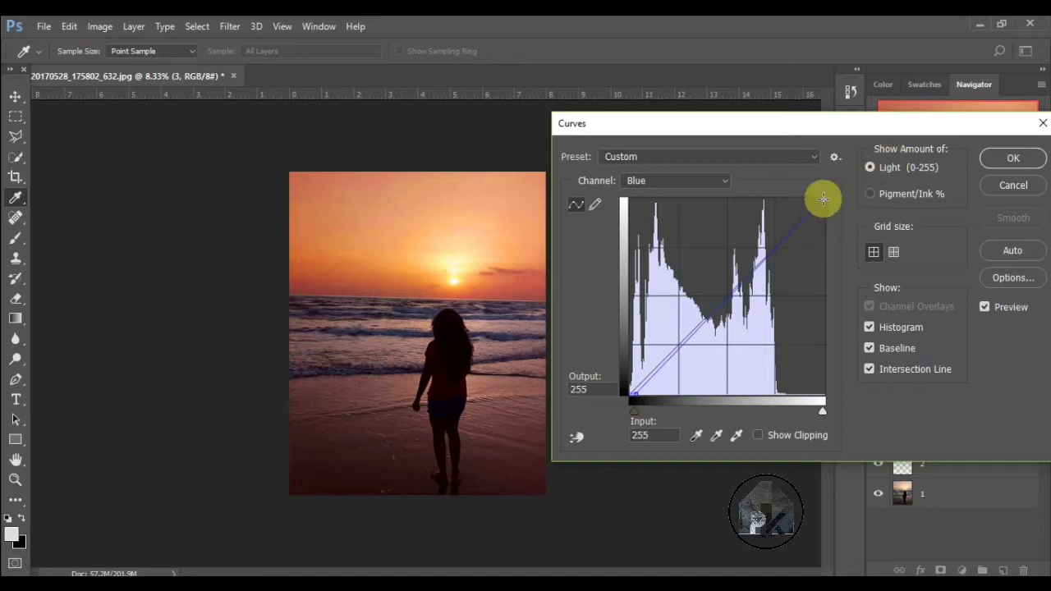
{"action": "mouse_move", "coordinate": [823, 199]}
{"action": "left_mouse_down"}
{"action": "mouse_move", "coordinate": [836, 250]}
{"action": "mouse_move", "coordinate": [850, 195]}
{"action": "mouse_move", "coordinate": [817, 176]}
{"action": "left_mouse_up"}
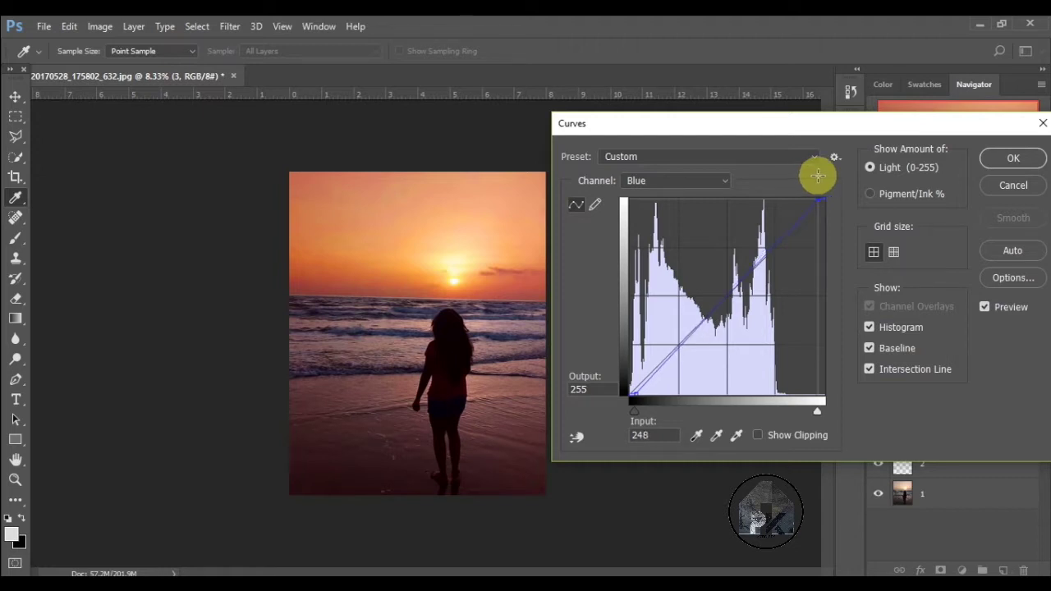
{"action": "left_click", "coordinate": [992, 167]}
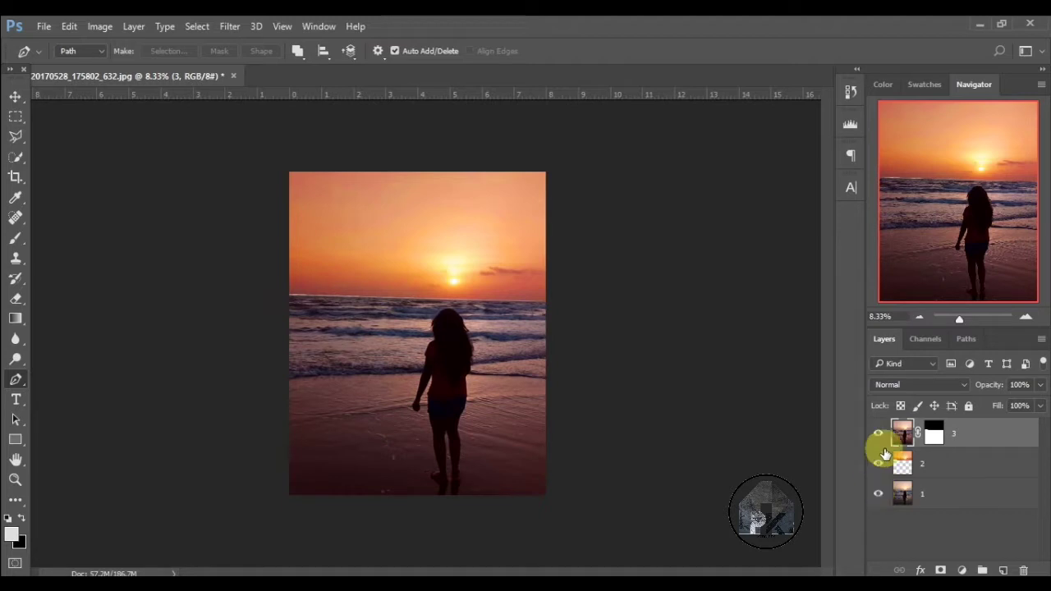
Toggle layer 3 to compare the warmed beach, then re-select its image thumbnail
{"action": "left_click", "coordinate": [872, 430]}
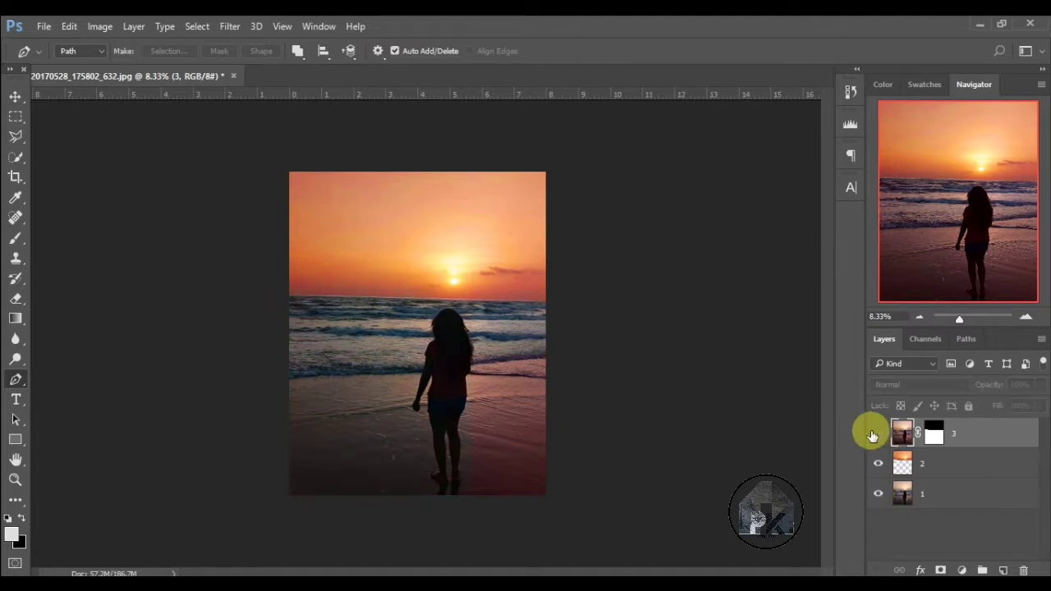
{"action": "left_click", "coordinate": [871, 431]}
{"action": "left_click", "coordinate": [872, 434]}
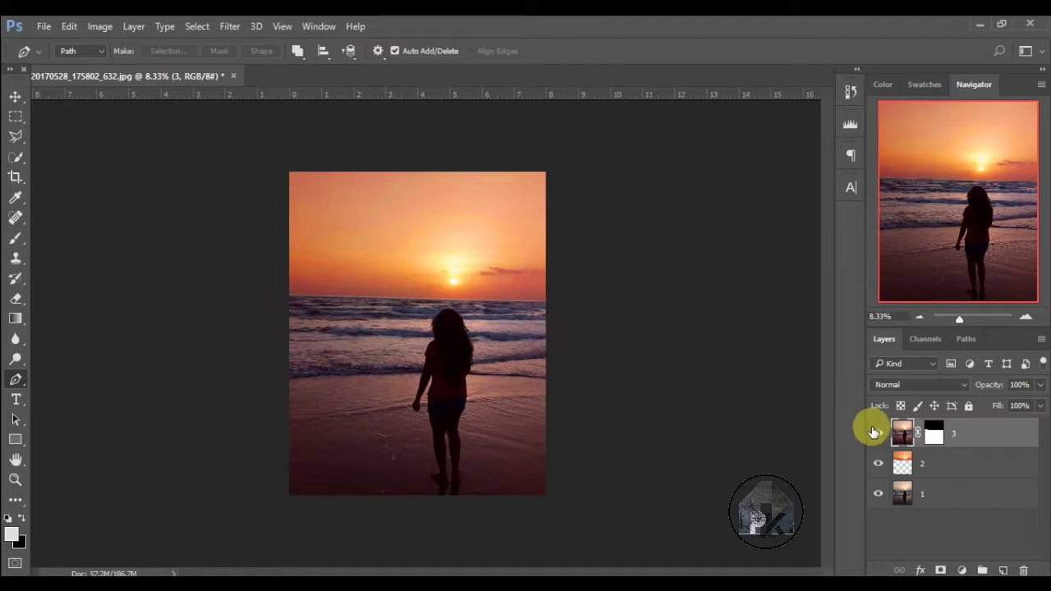
{"action": "left_click", "coordinate": [940, 435]}
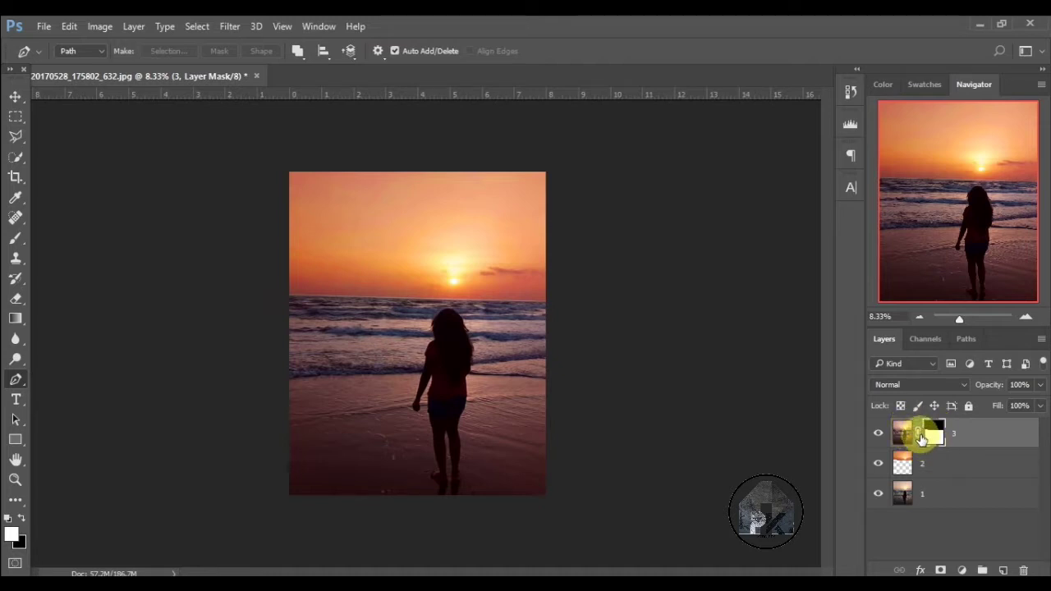
{"action": "left_click", "coordinate": [902, 437]}
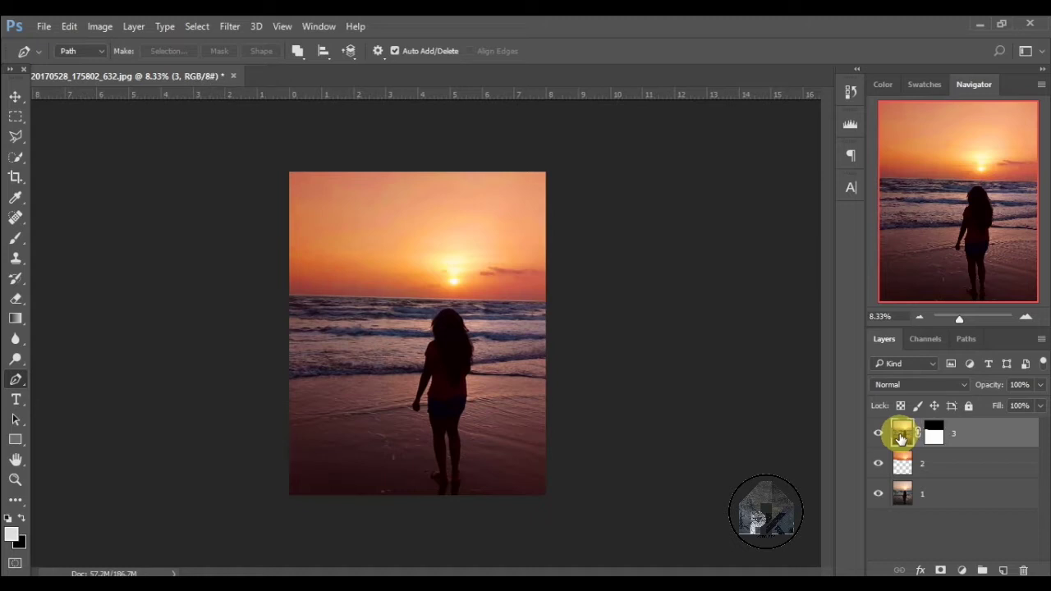
{"action": "left_click", "coordinate": [96, 25]}
{"action": "mouse_move", "coordinate": [115, 284]}
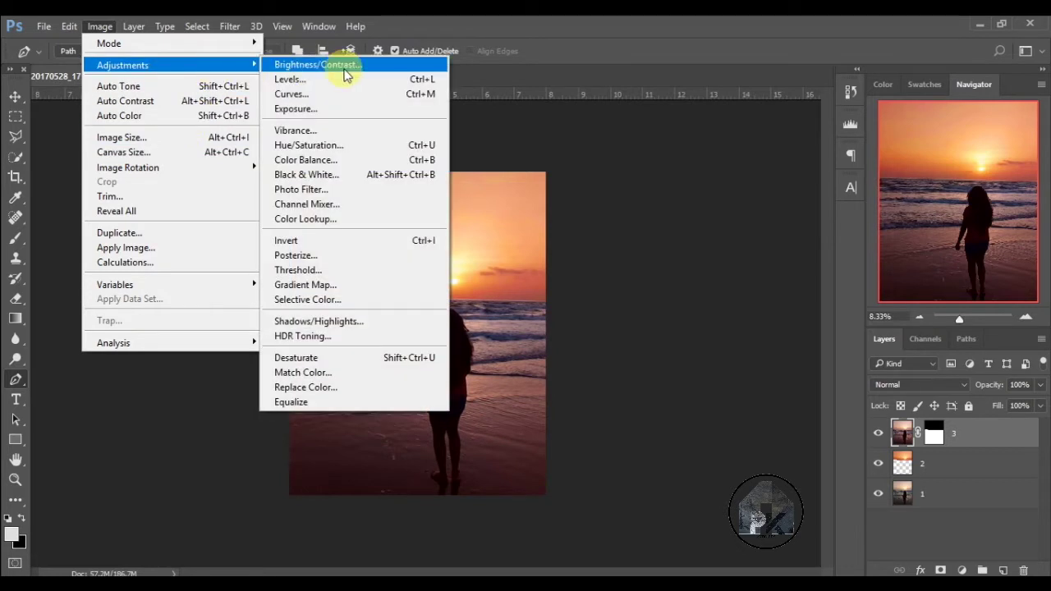
{"action": "mouse_move", "coordinate": [123, 64]}
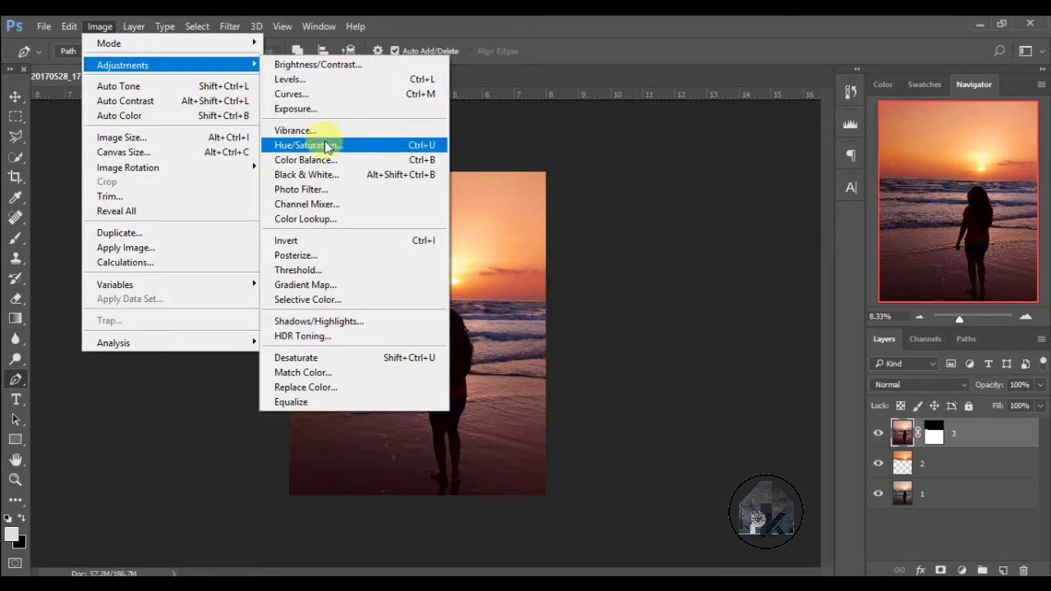
In Hue/Saturation, shift the Blues hue after testing their saturation
{"action": "left_click", "coordinate": [326, 145]}
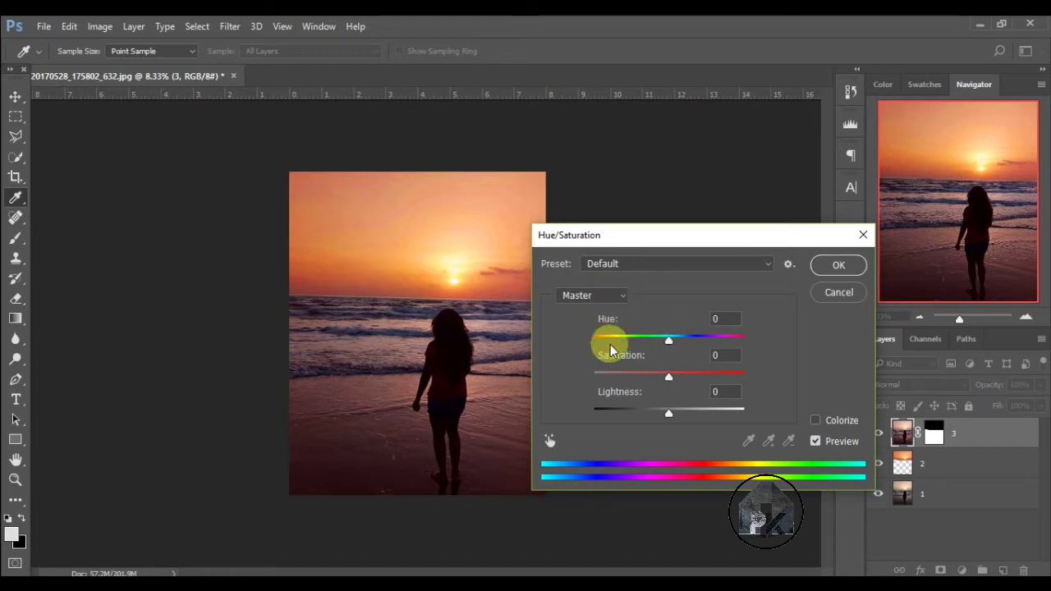
{"action": "left_click", "coordinate": [612, 298]}
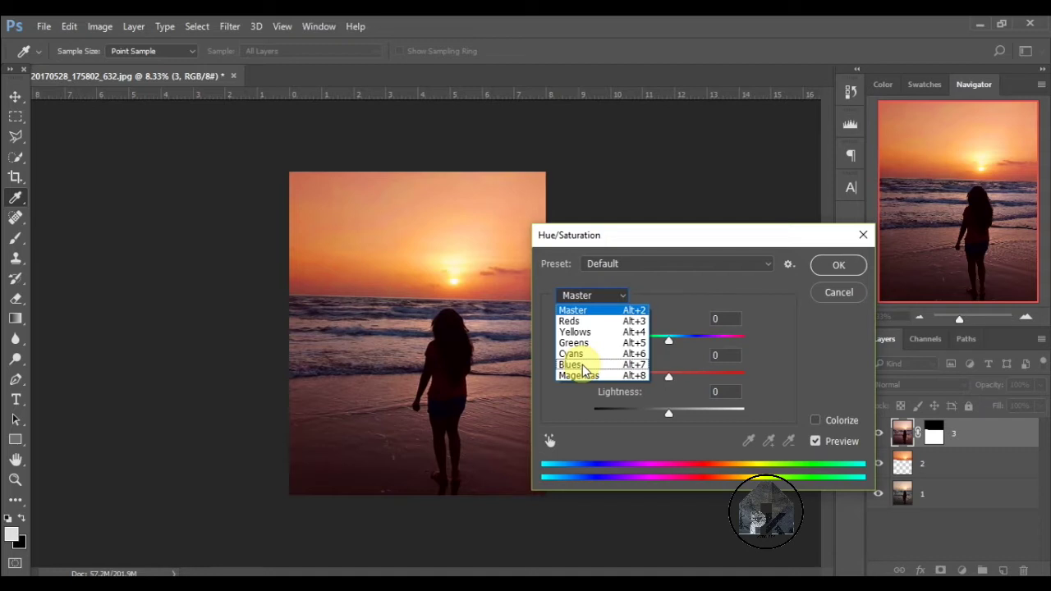
{"action": "left_click", "coordinate": [583, 366]}
{"action": "mouse_move", "coordinate": [668, 375]}
{"action": "left_mouse_down"}
{"action": "mouse_move", "coordinate": [571, 380]}
{"action": "mouse_move", "coordinate": [835, 382]}
{"action": "left_mouse_up"}
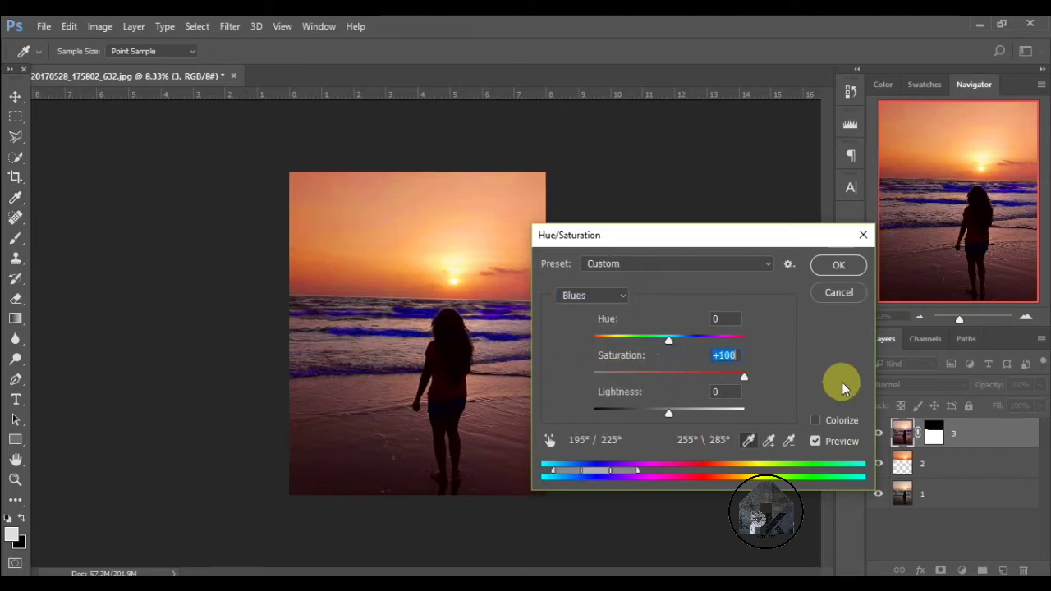
{"action": "left_click_drag", "start_coordinate": [744, 377], "coordinate": [673, 382]}
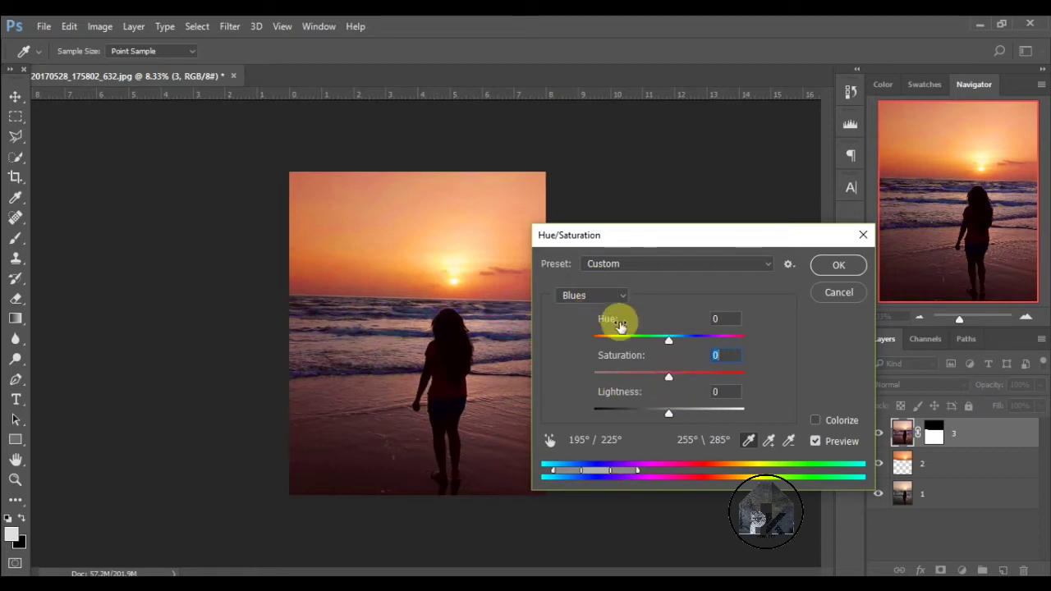
{"action": "mouse_move", "coordinate": [620, 326]}
{"action": "left_mouse_down"}
{"action": "mouse_move", "coordinate": [569, 352]}
{"action": "mouse_move", "coordinate": [811, 352]}
{"action": "mouse_move", "coordinate": [677, 349]}
{"action": "mouse_move", "coordinate": [693, 344]}
{"action": "left_mouse_up"}
Set the Cyans saturation to +15
{"action": "left_click", "coordinate": [622, 297]}
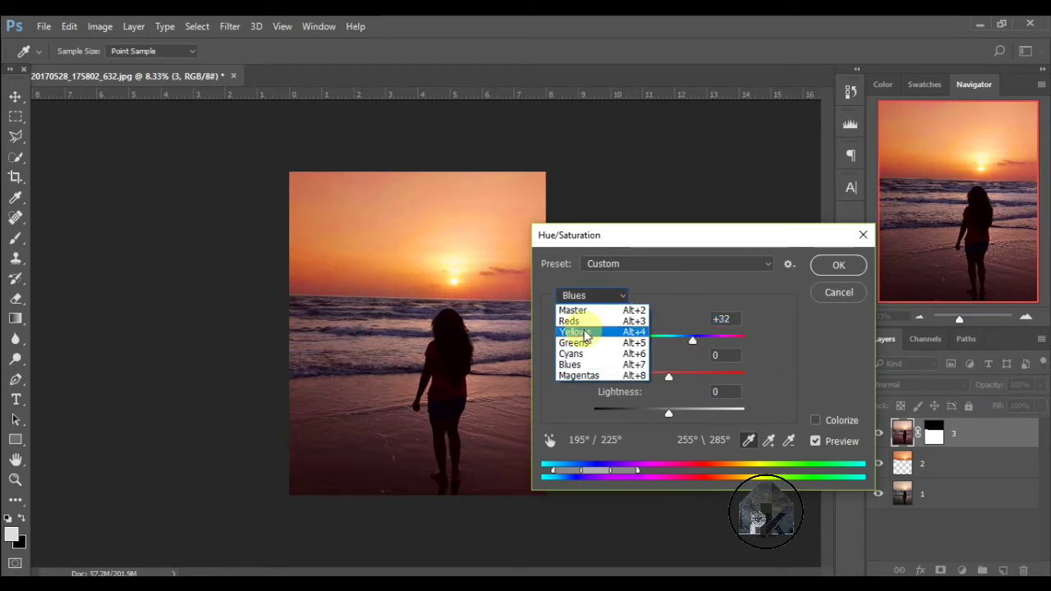
{"action": "left_click", "coordinate": [575, 353]}
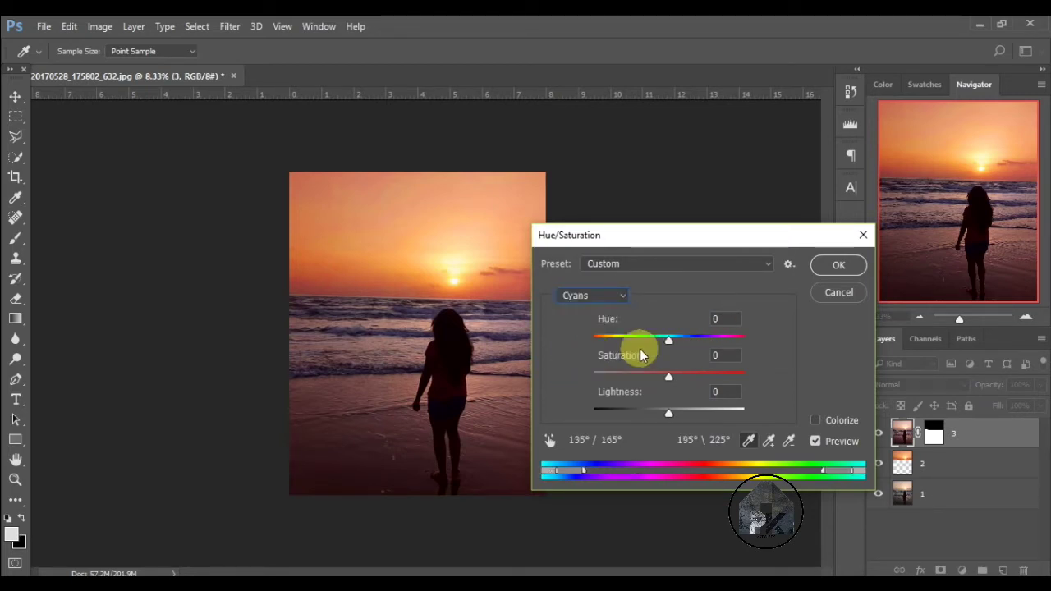
{"action": "mouse_move", "coordinate": [668, 376]}
{"action": "left_mouse_down"}
{"action": "mouse_move", "coordinate": [505, 407]}
{"action": "mouse_move", "coordinate": [831, 408]}
{"action": "left_mouse_up"}
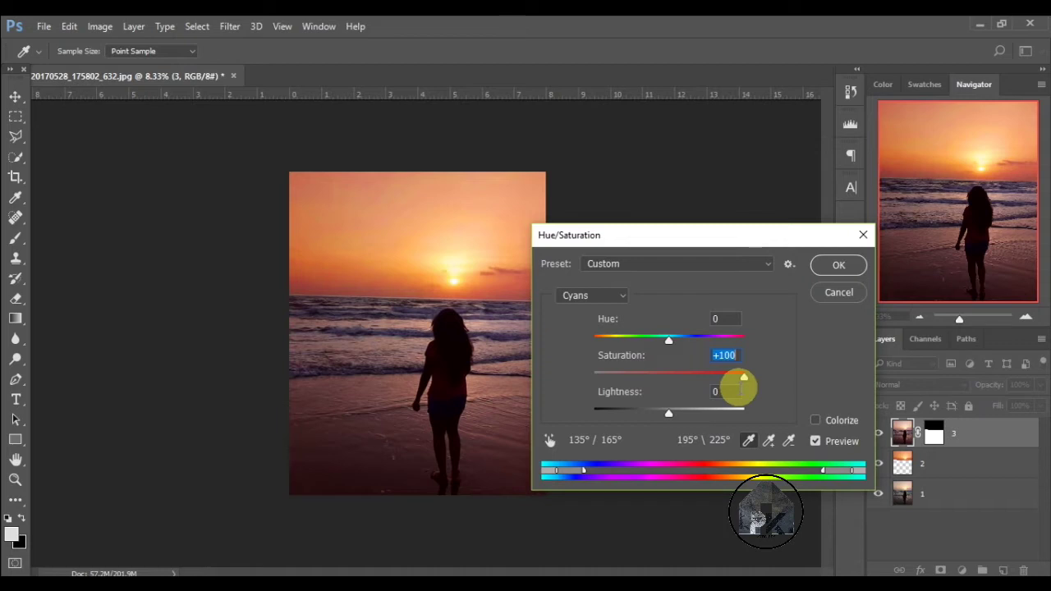
{"action": "left_click_drag", "start_coordinate": [741, 382], "coordinate": [679, 399]}
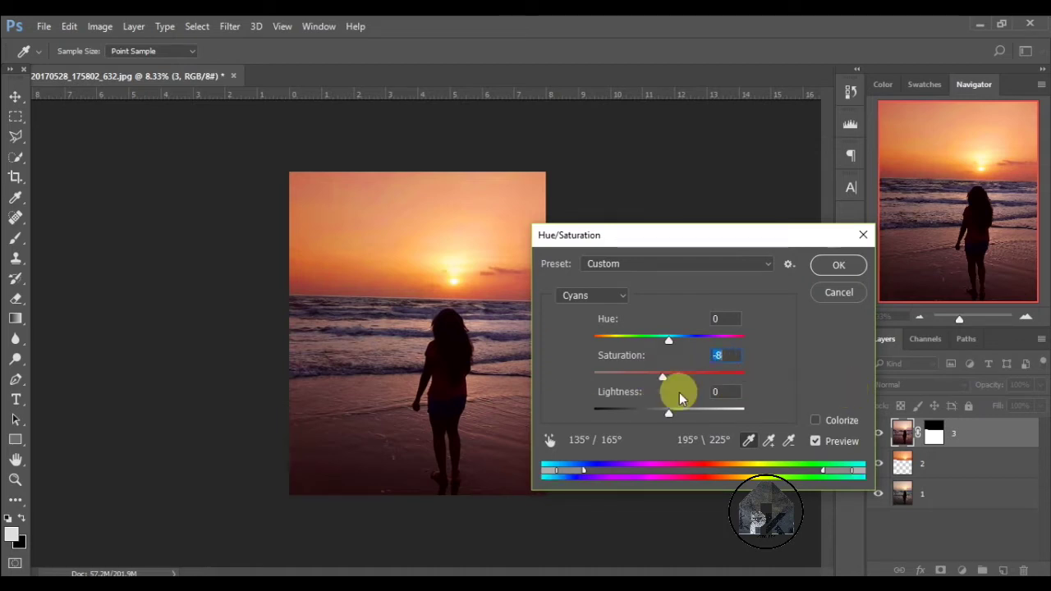
{"action": "left_click_drag", "start_coordinate": [679, 395], "coordinate": [680, 394]}
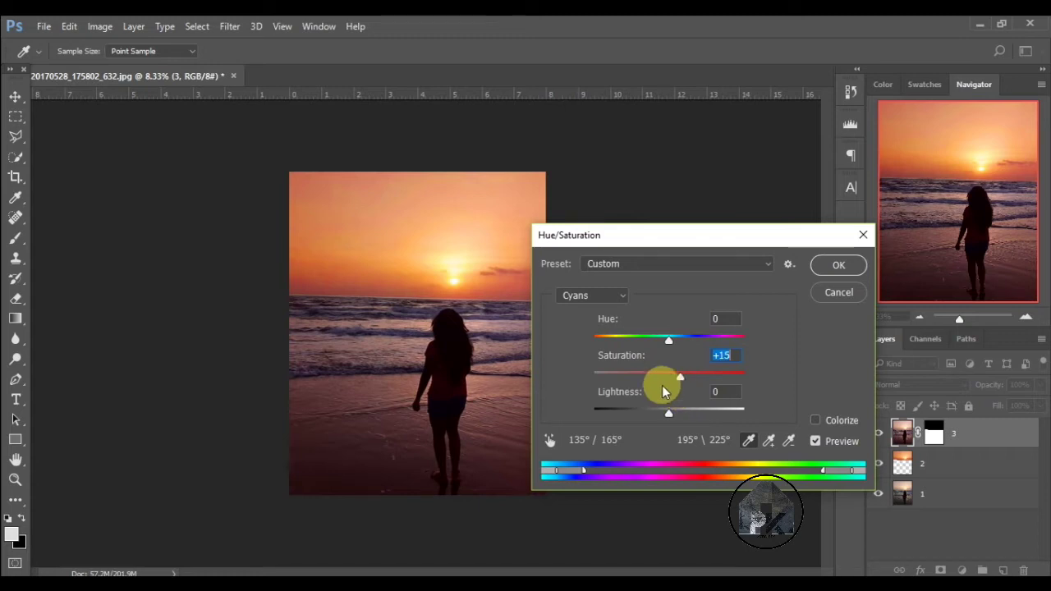
Set Magentas to Hue +37 and Saturation +5, then apply Hue/Saturation
{"action": "left_click", "coordinate": [594, 297]}
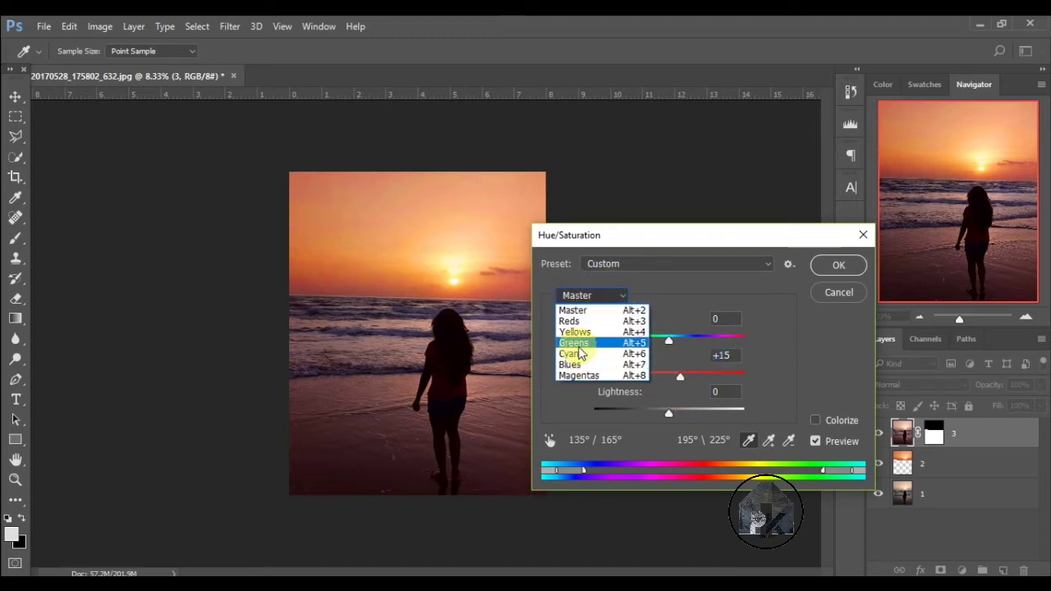
{"action": "left_click", "coordinate": [578, 375]}
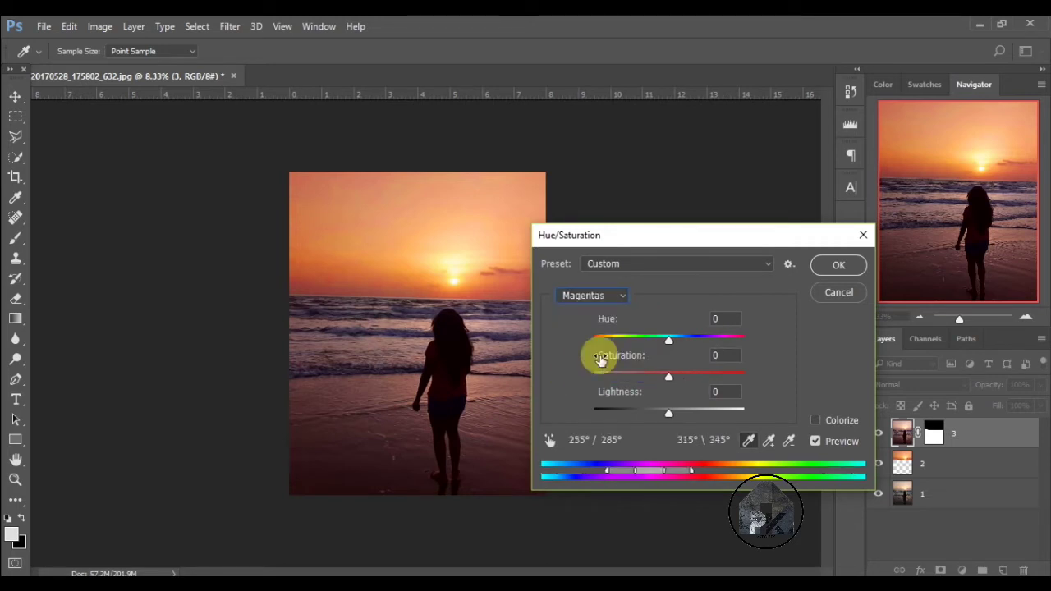
{"action": "mouse_move", "coordinate": [638, 371]}
{"action": "left_mouse_down"}
{"action": "mouse_move", "coordinate": [828, 385]}
{"action": "mouse_move", "coordinate": [663, 412]}
{"action": "left_mouse_up"}
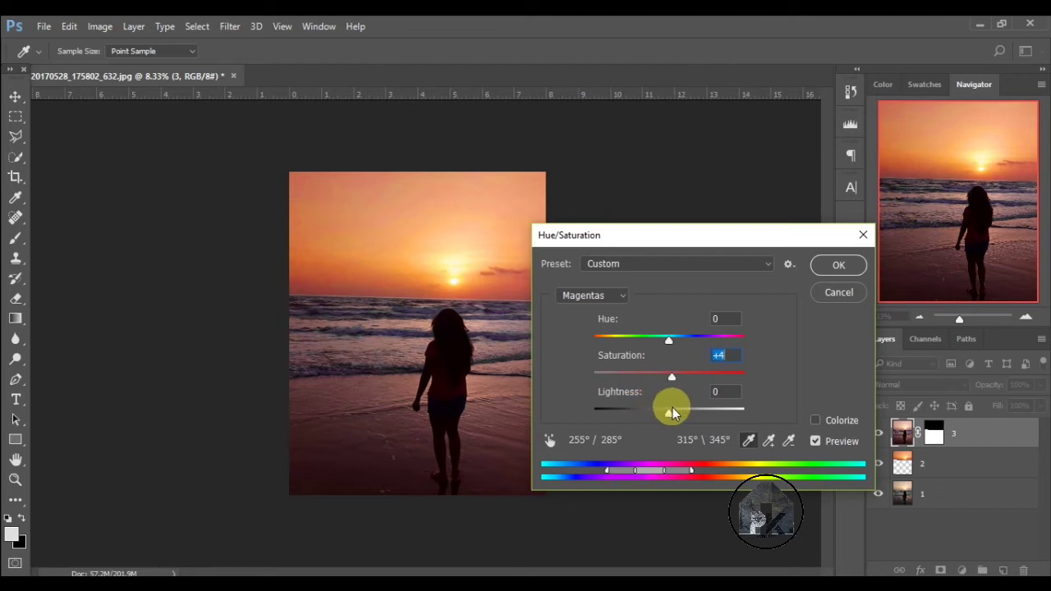
{"action": "key", "text": "Up"}
{"action": "key", "text": "Up"}
{"action": "left_click", "coordinate": [673, 374]}
{"action": "mouse_move", "coordinate": [665, 337]}
{"action": "left_mouse_down"}
{"action": "mouse_move", "coordinate": [711, 338]}
{"action": "mouse_move", "coordinate": [606, 350]}
{"action": "mouse_move", "coordinate": [697, 338]}
{"action": "left_mouse_up"}
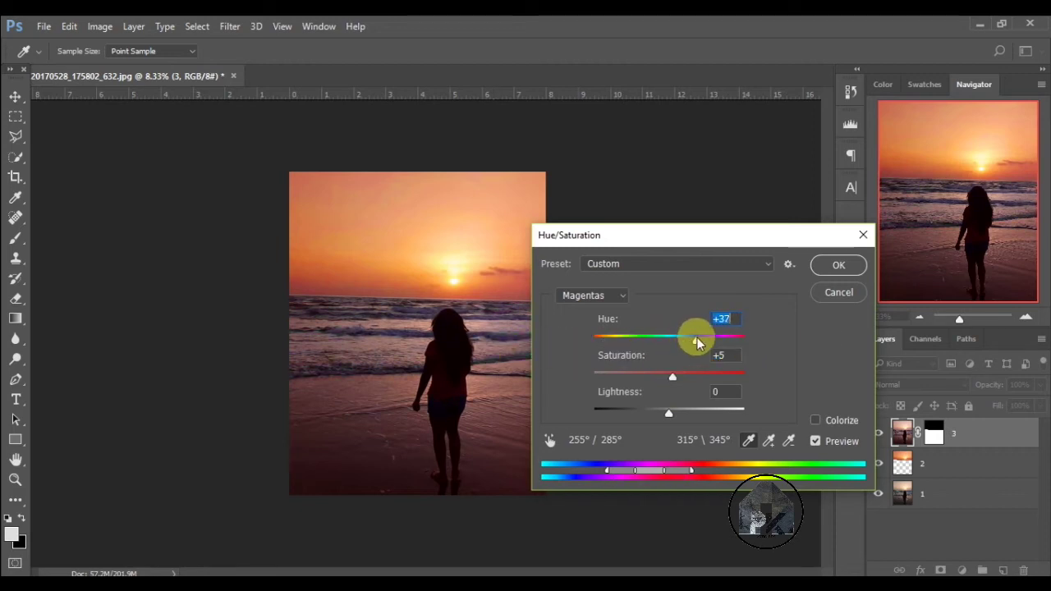
{"action": "left_click", "coordinate": [834, 265]}
{"action": "key", "text": "p"}
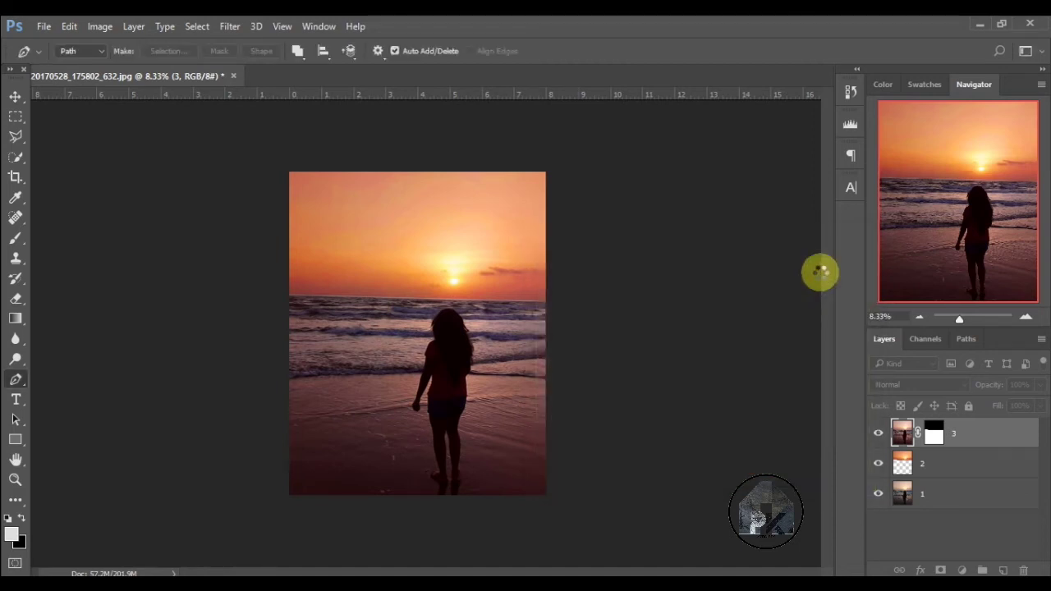
Toggle layer 3 off and on twice to compare before and after
{"action": "left_click", "coordinate": [879, 433]}
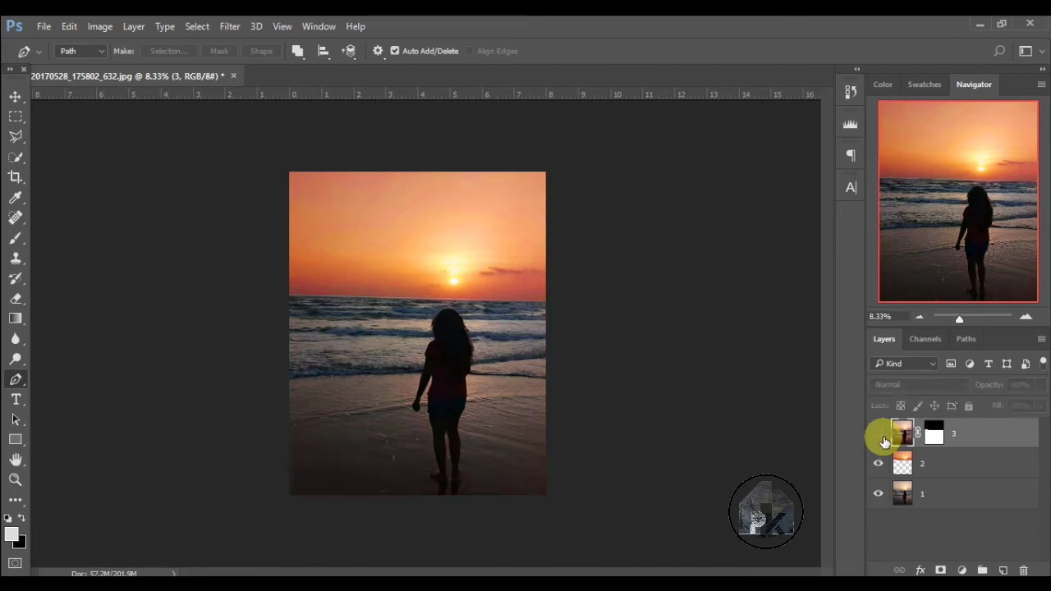
{"action": "left_click", "coordinate": [878, 433]}
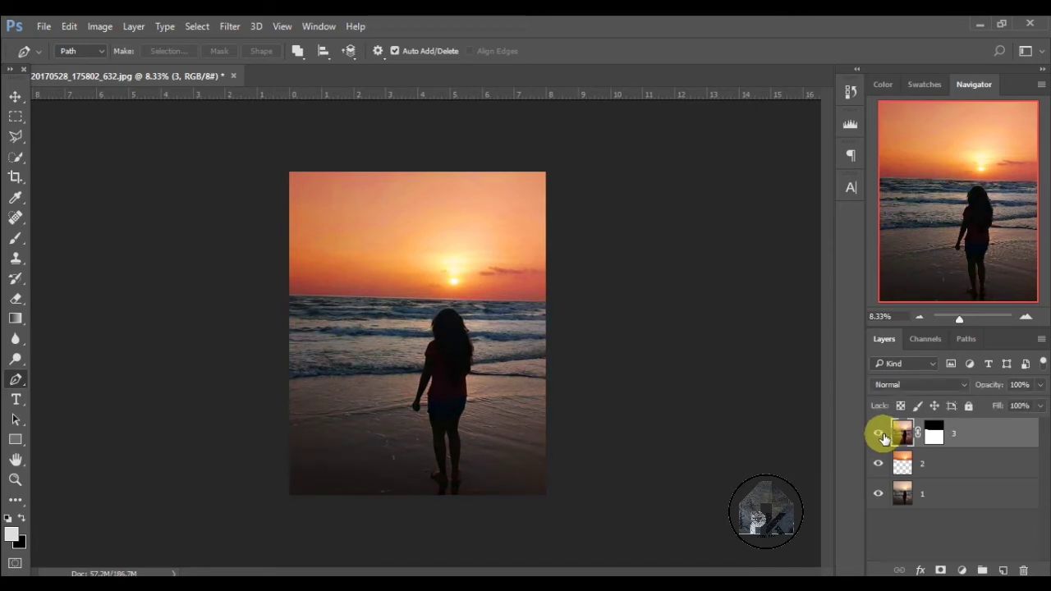
{"action": "left_click", "coordinate": [880, 435]}
{"action": "left_click", "coordinate": [881, 436]}
Apply layer 3's mask permanently and briefly check layer 2's effect
{"action": "right_click", "coordinate": [925, 439]}
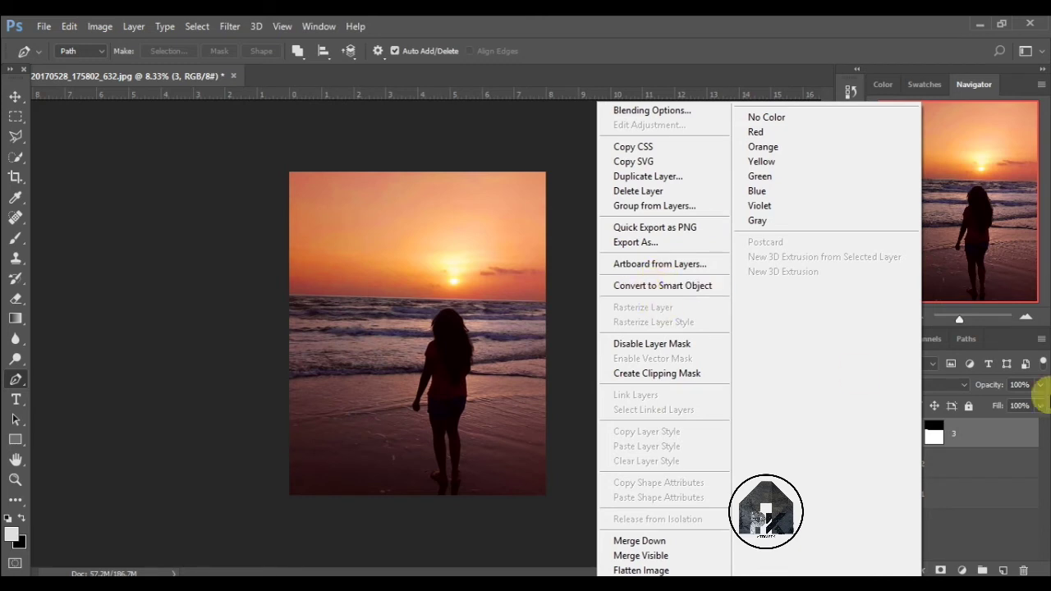
{"action": "left_click", "coordinate": [972, 446]}
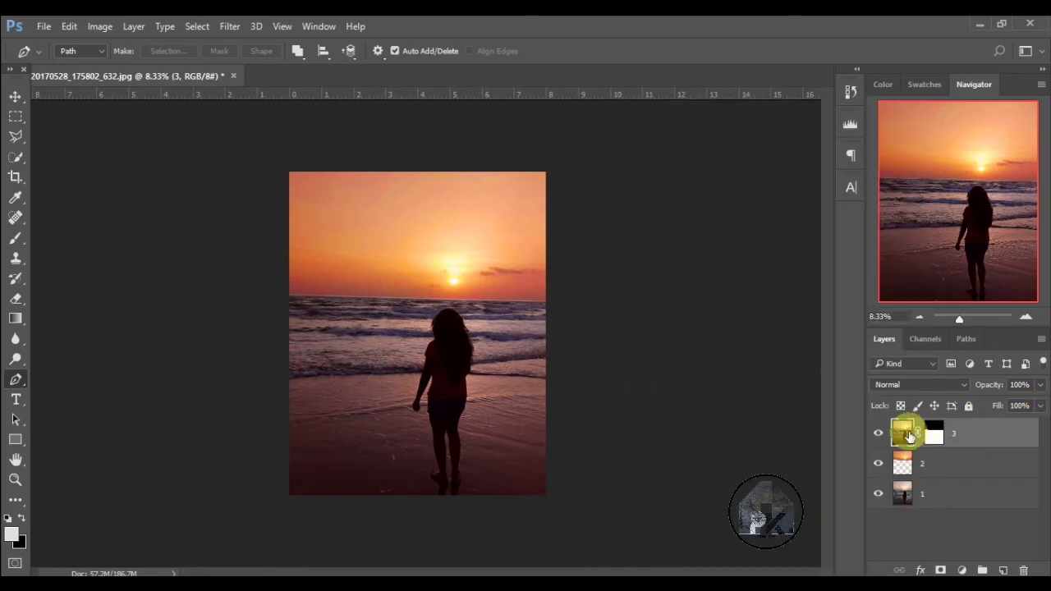
{"action": "left_click", "coordinate": [922, 439]}
{"action": "right_click", "coordinate": [922, 442]}
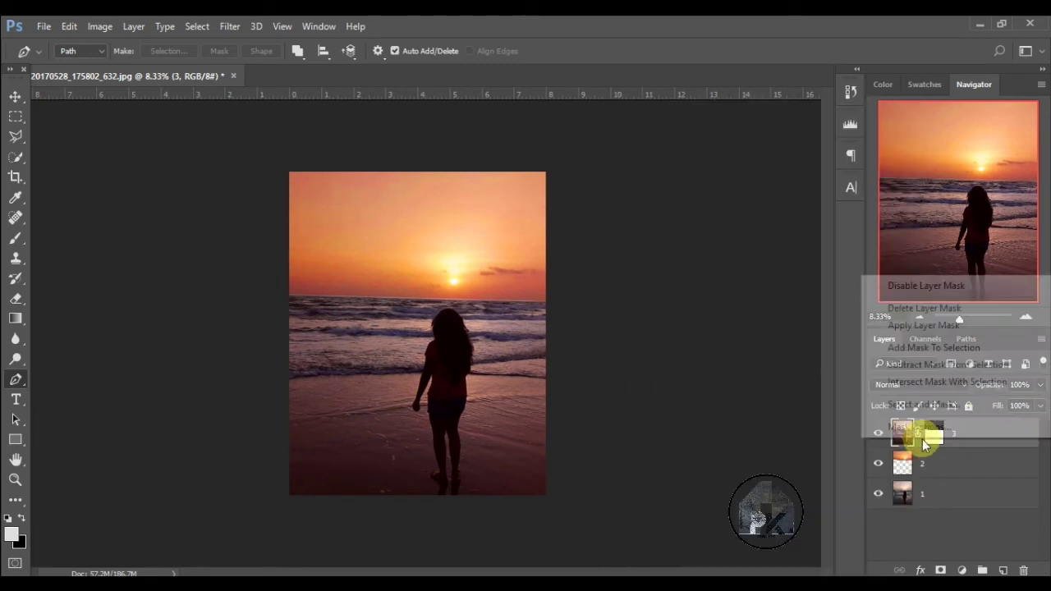
{"action": "left_click", "coordinate": [927, 328]}
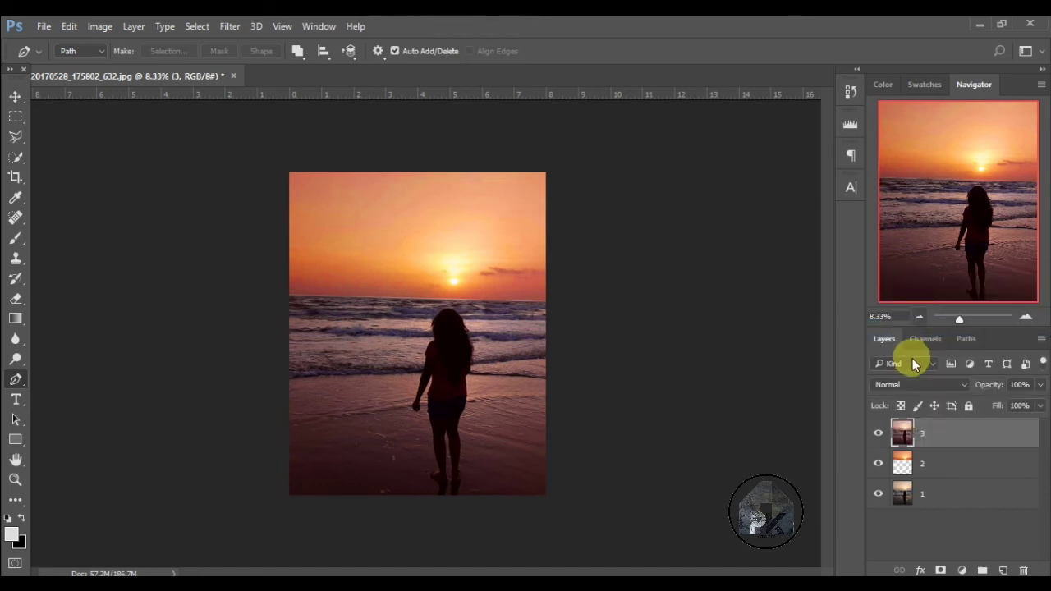
{"action": "left_click", "coordinate": [877, 463]}
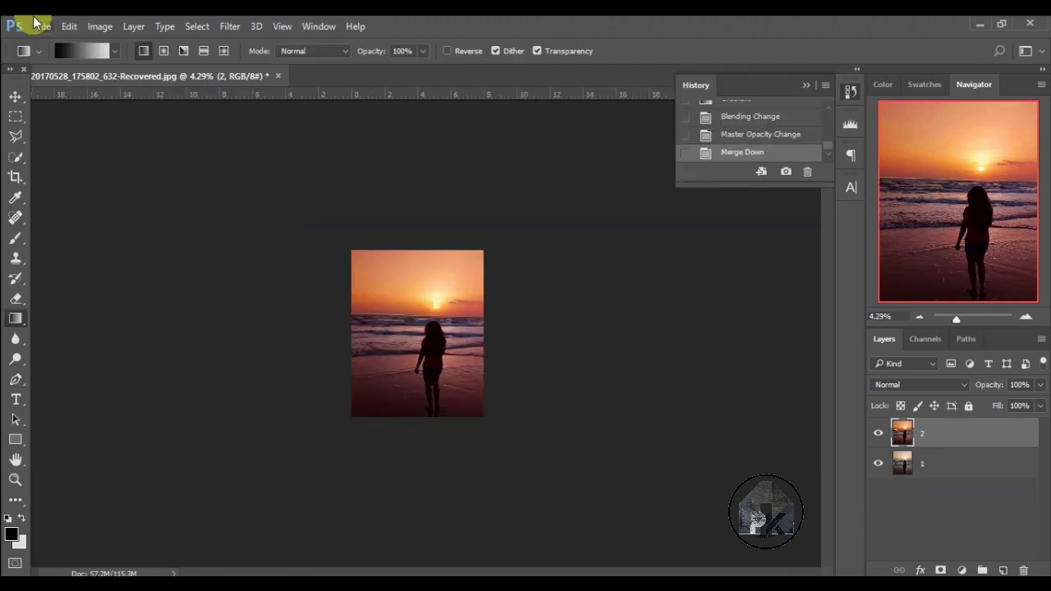
Save the image as JPEG '20170528_175802_632-Recovered.jpg' at Quality 12
{"action": "left_click", "coordinate": [37, 24]}
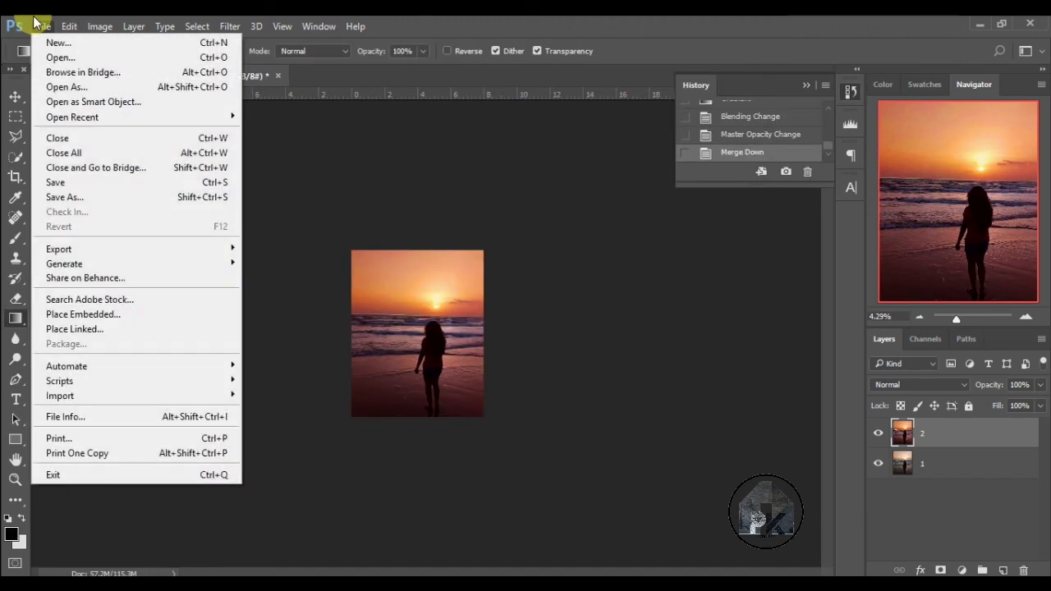
{"action": "left_click", "coordinate": [72, 198]}
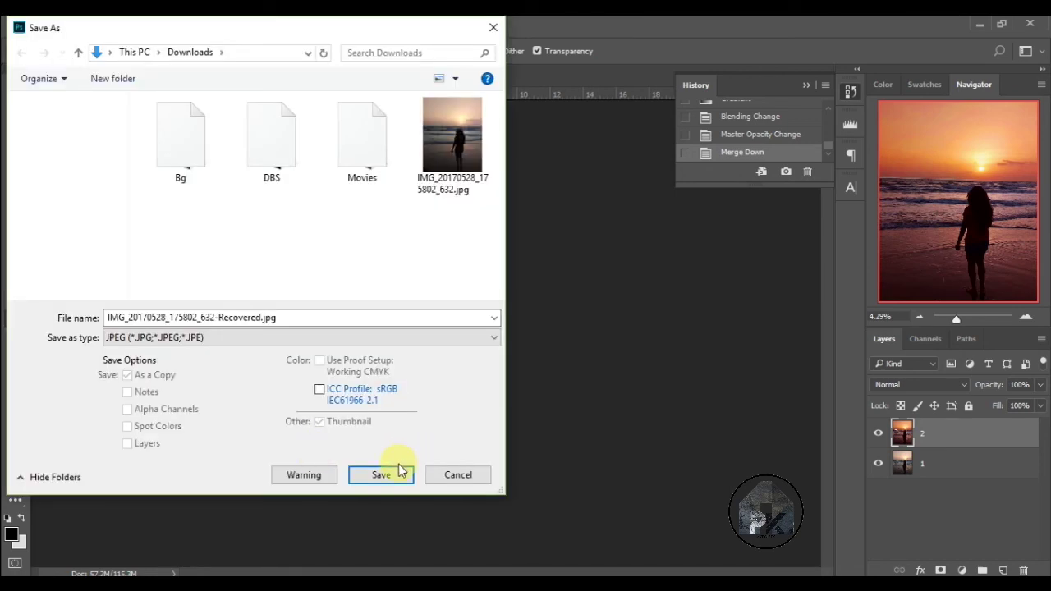
{"action": "left_click", "coordinate": [400, 470]}
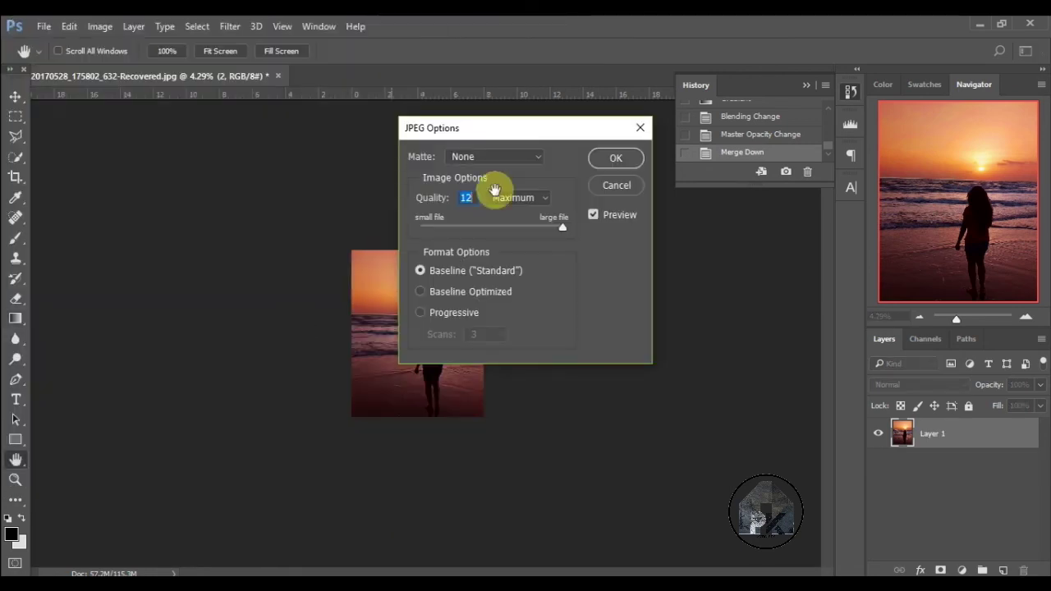
{"action": "left_click", "coordinate": [608, 161]}
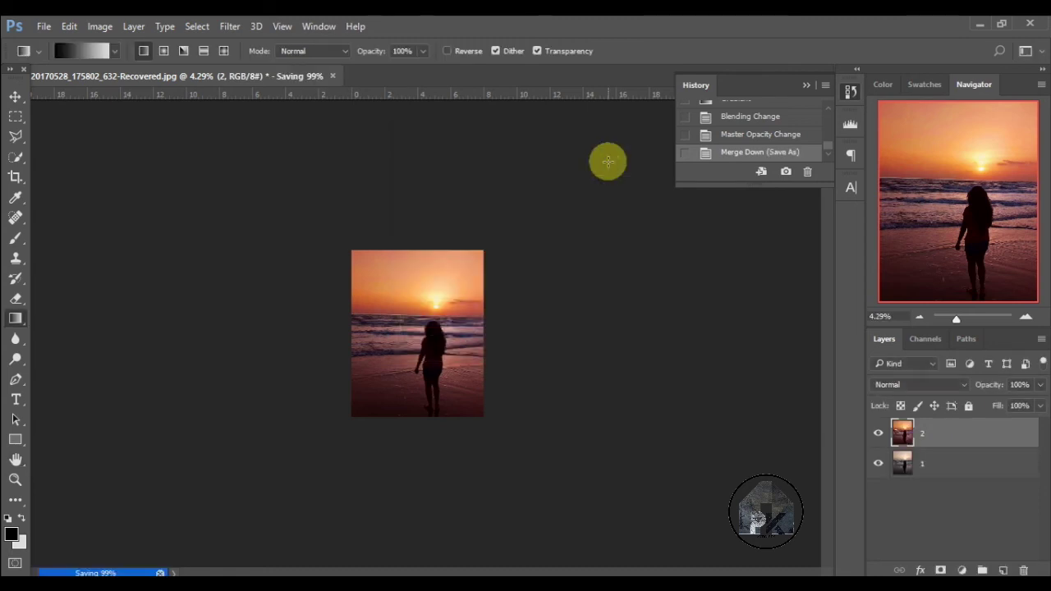